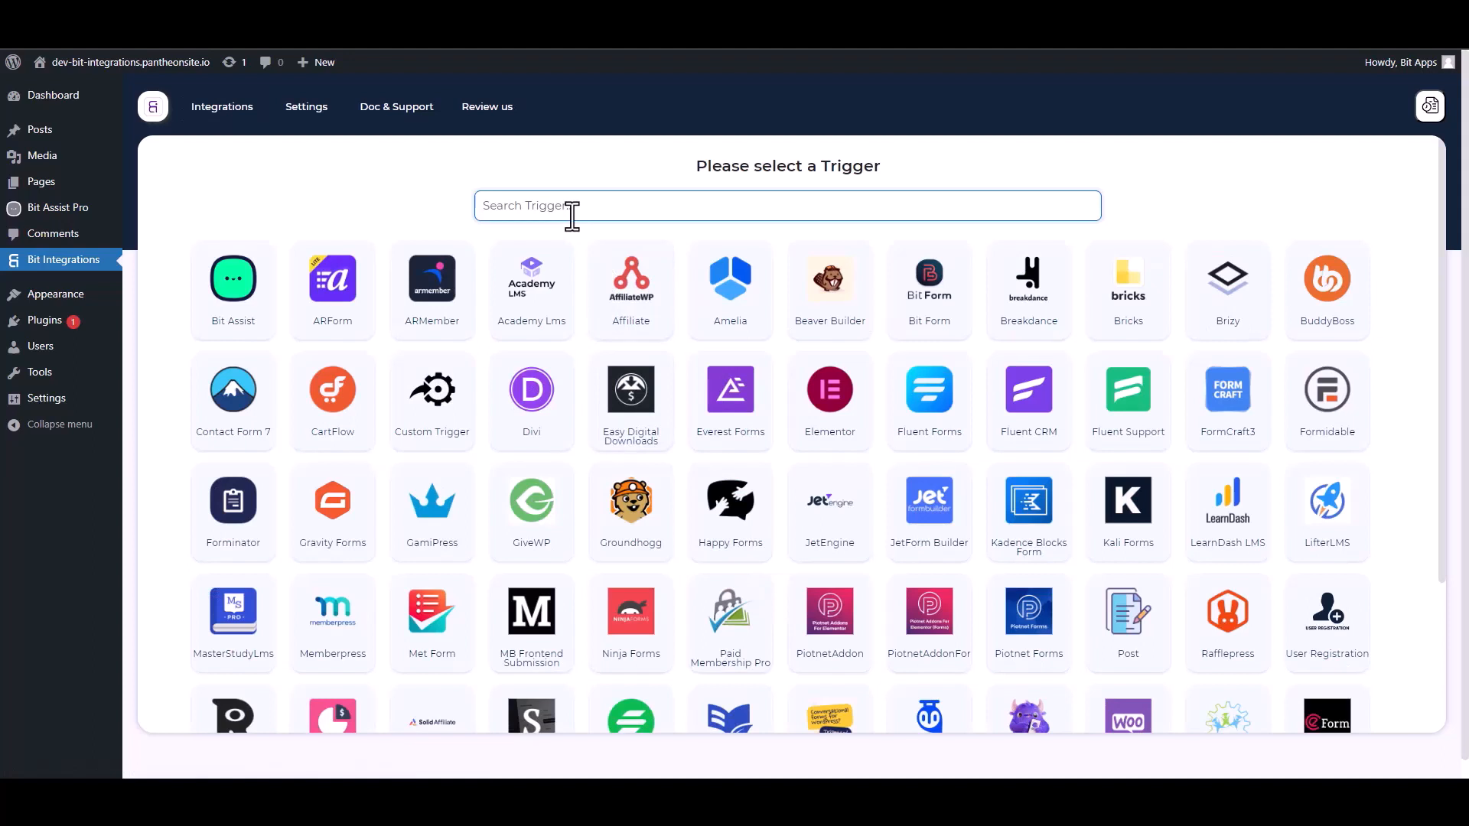
# - Choose Bit Assist as the trigger, copy its webhook URL and start fetching test data
pyautogui.click(243, 310)
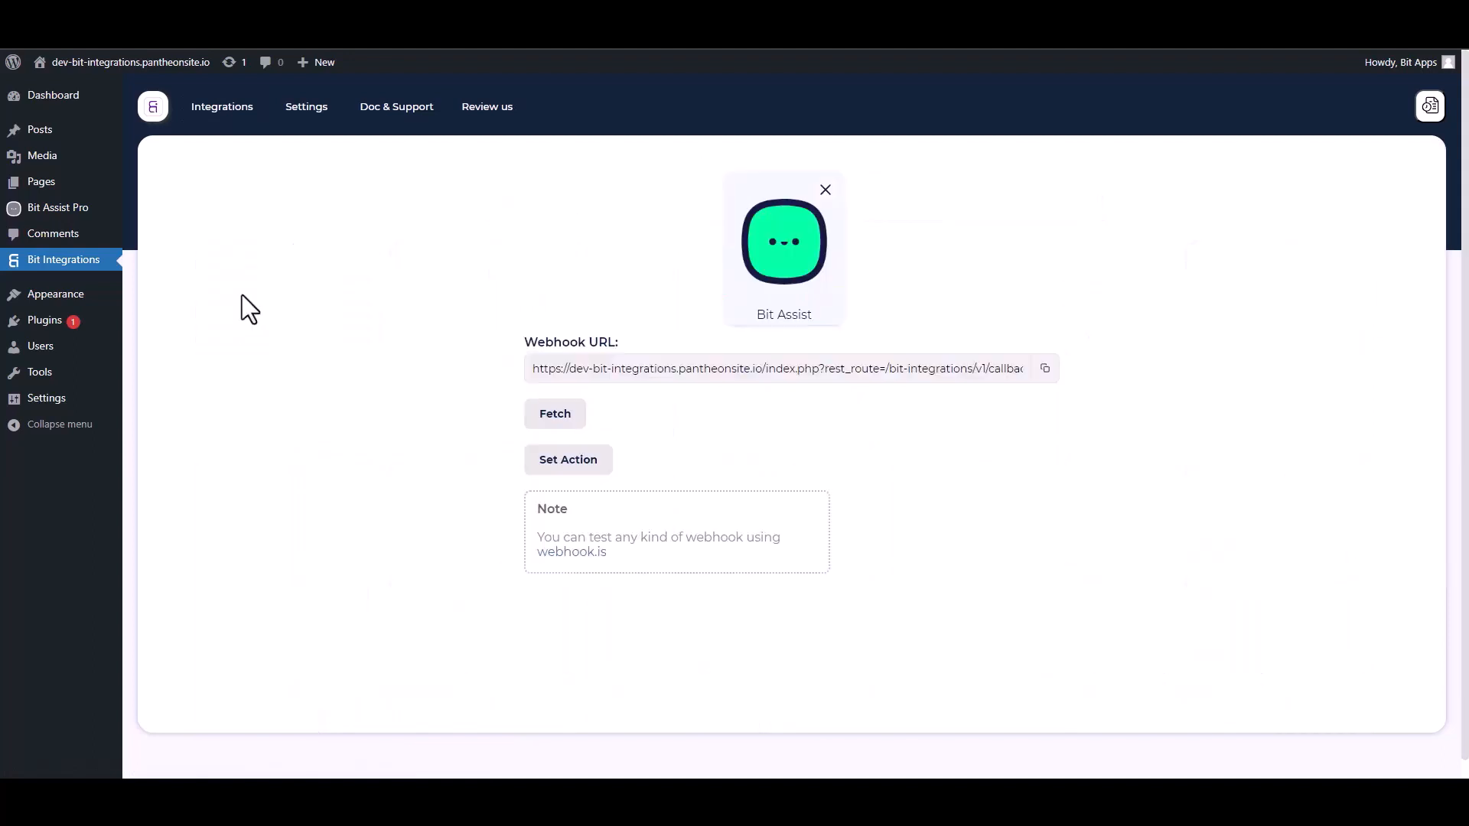
pyautogui.click(1046, 370)
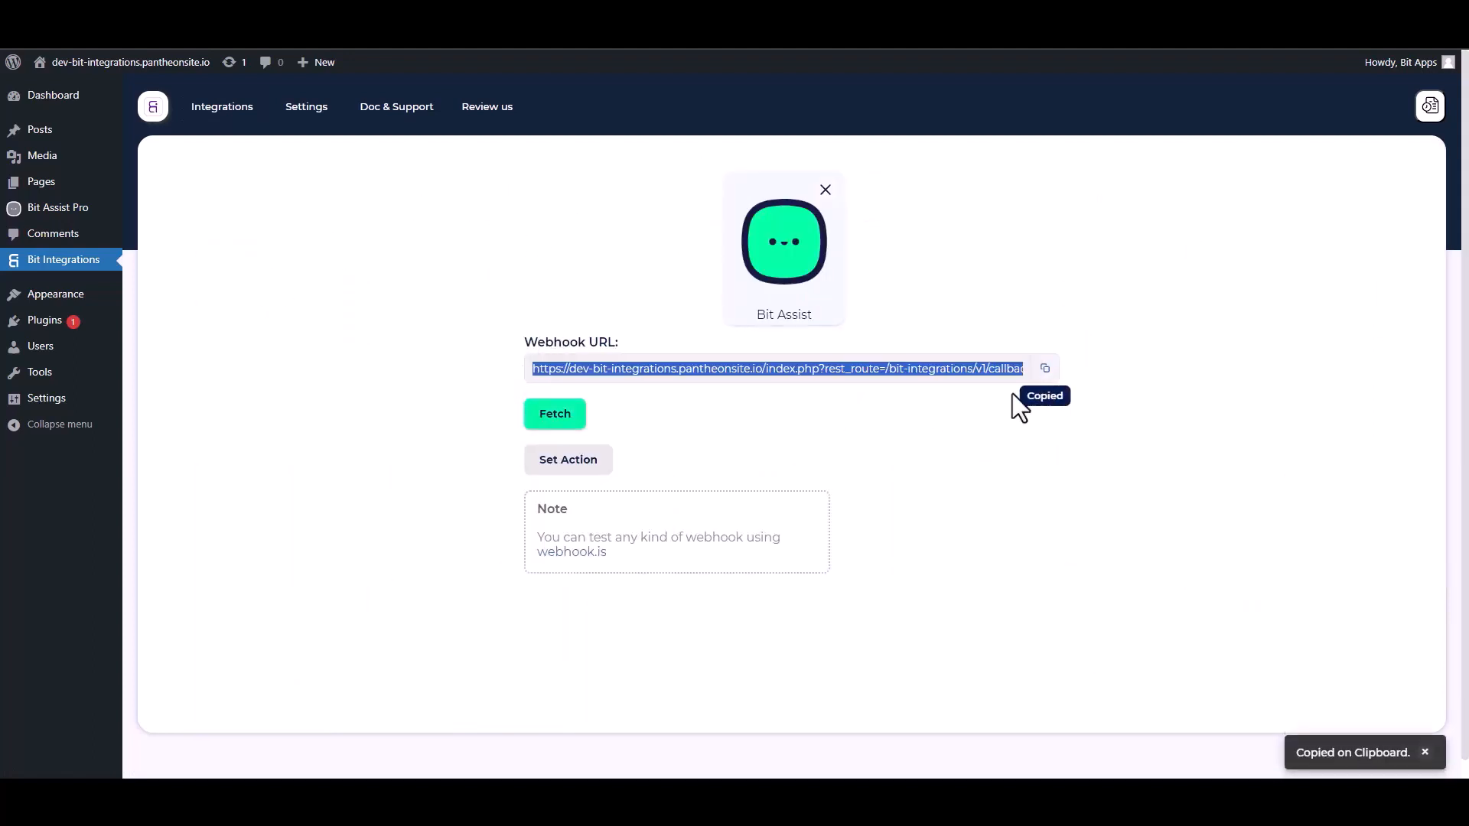
pyautogui.click(563, 417)
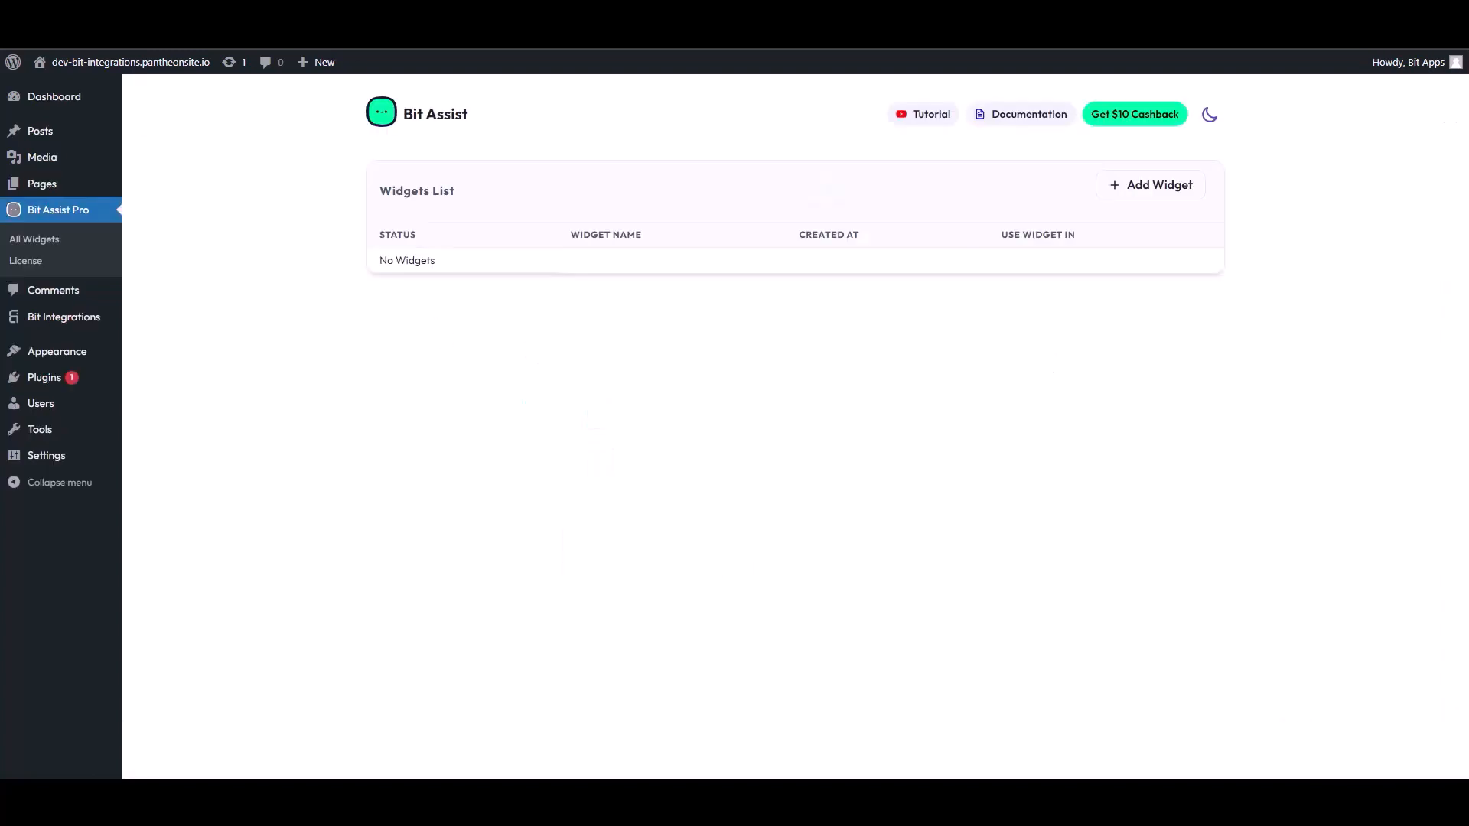
# - Add a Bit Assist widget named 'Bit Integrations' in place of 'Untitled Widget'
pyautogui.click(1155, 187)
pyautogui.tripleClick(615, 440)
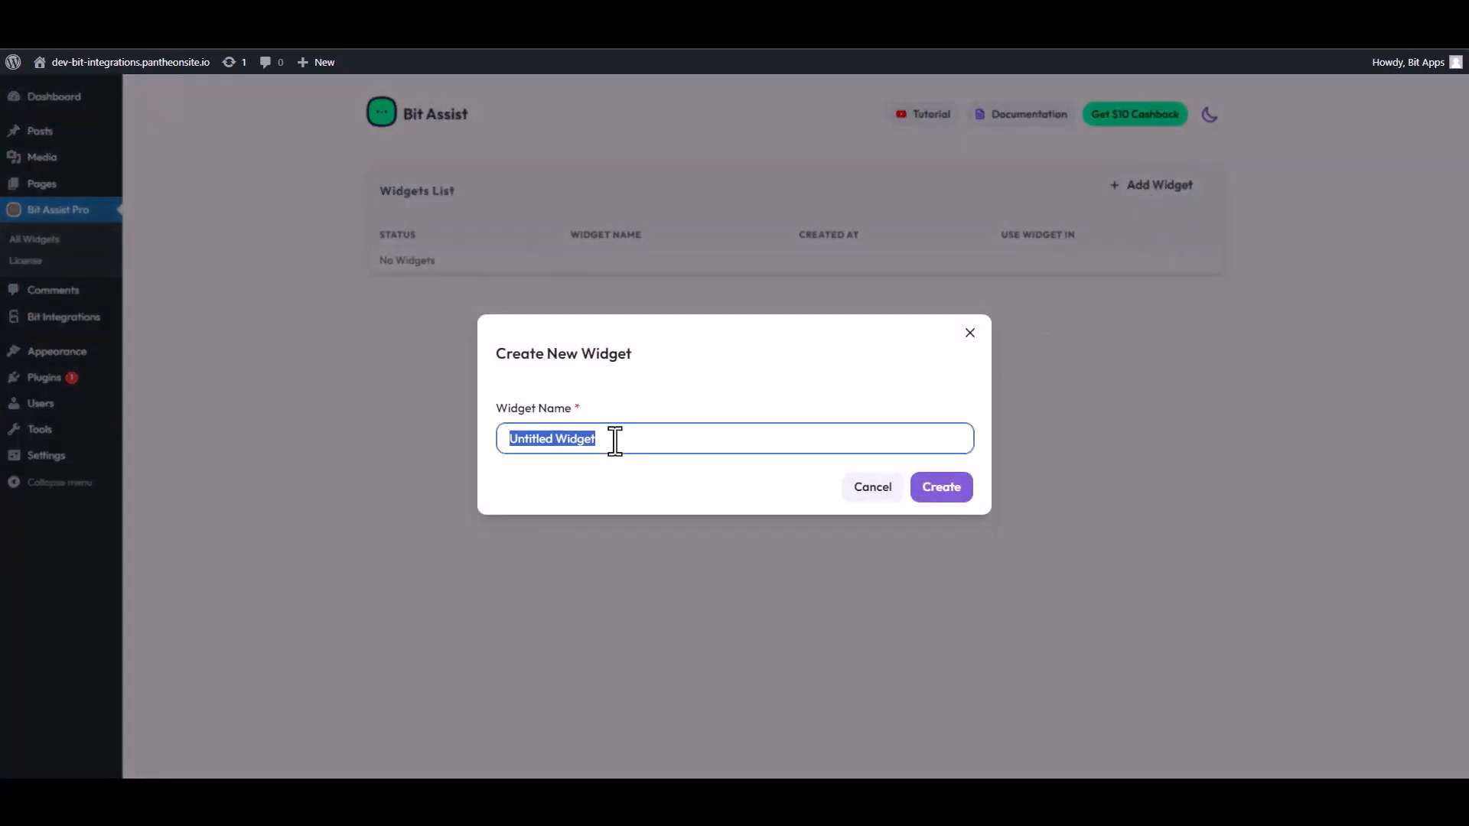
pyautogui.write('Bi')
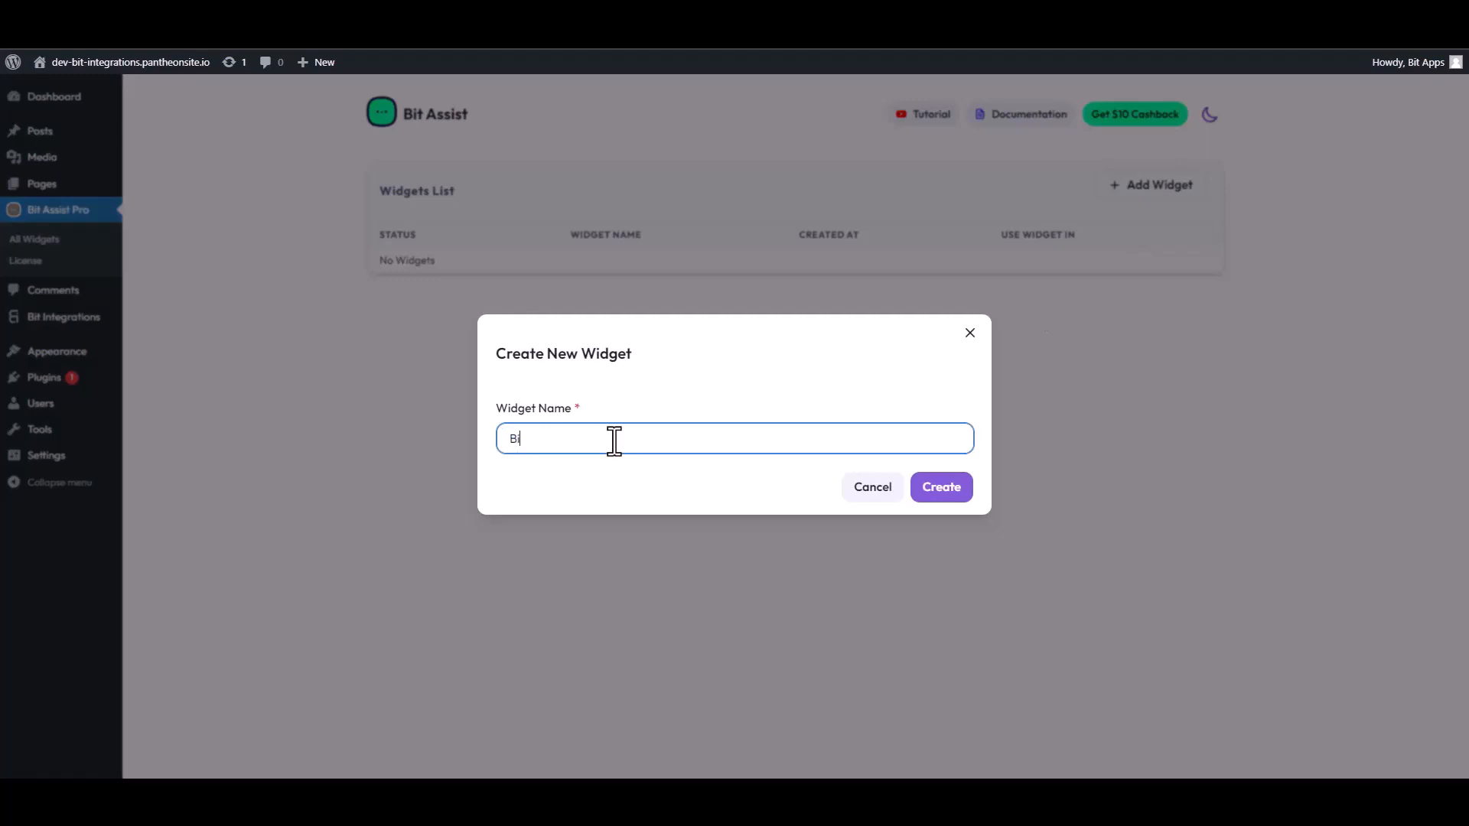
pyautogui.write('t Integrations')
pyautogui.click(948, 490)
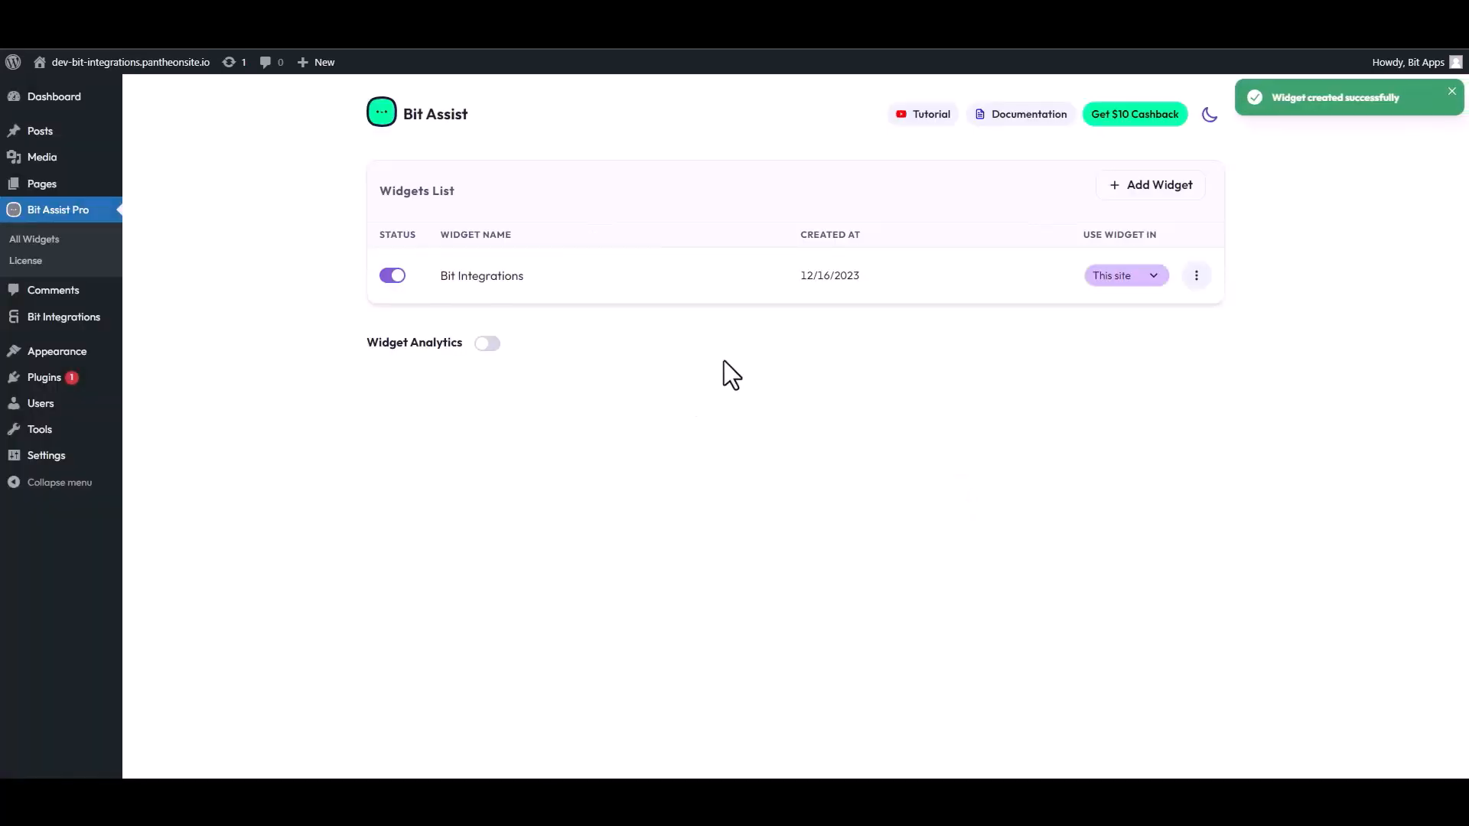
# - Edit the Bit Integrations widget, add a Custom Form channel and title it 'Contact Form'
pyautogui.click(1197, 277)
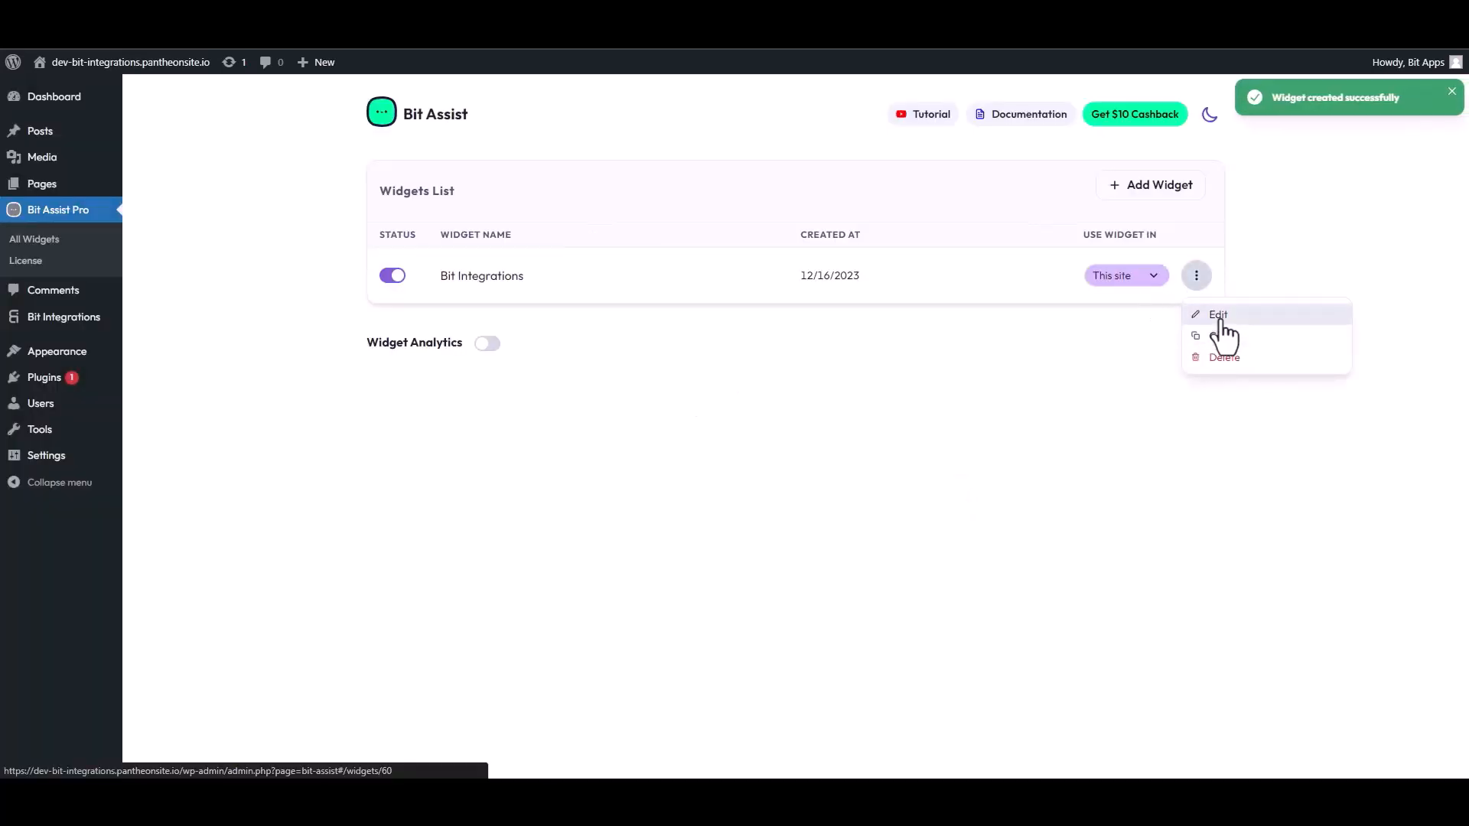
pyautogui.click(1217, 315)
pyautogui.click(456, 248)
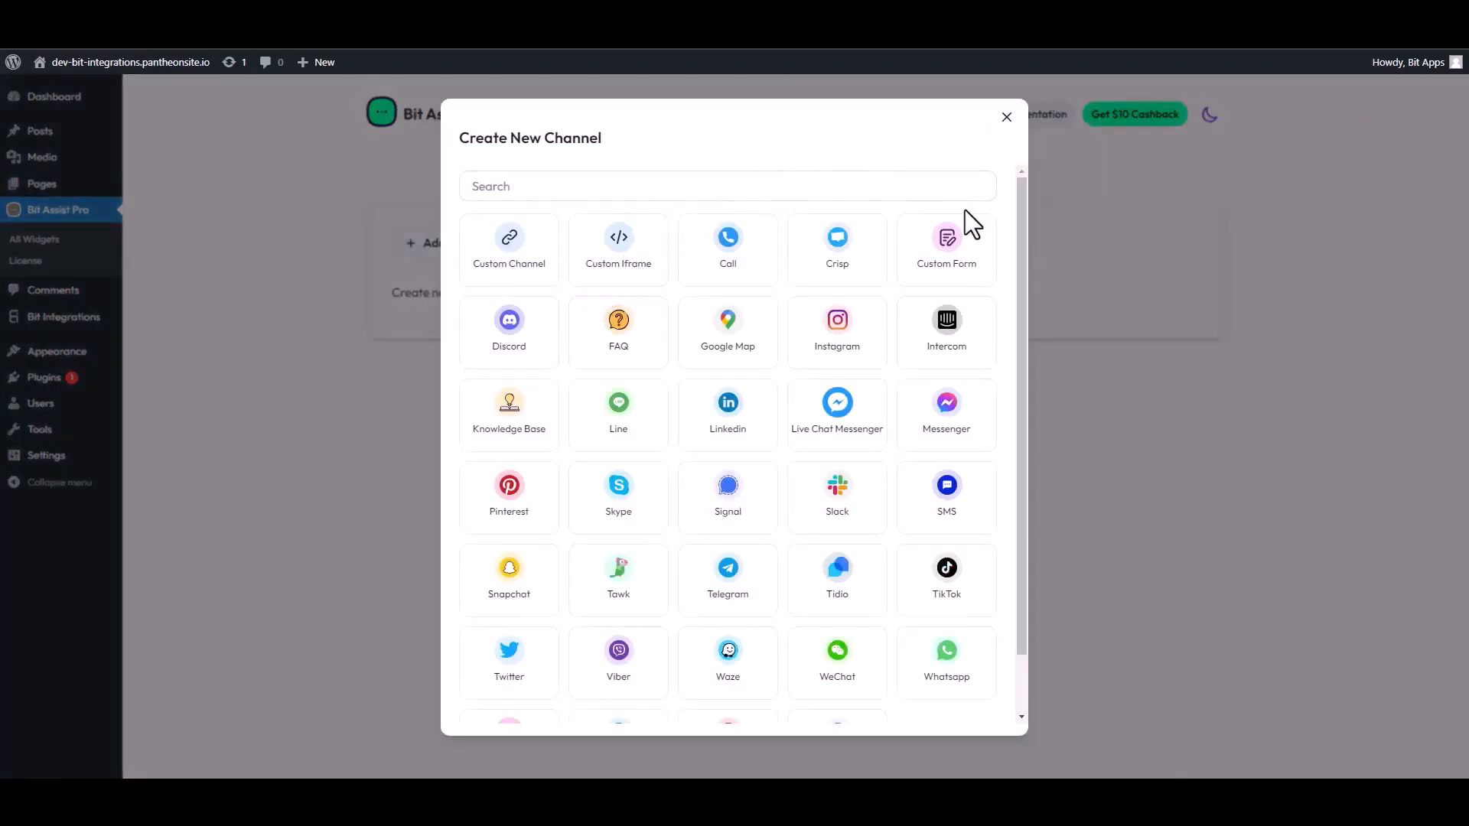
pyautogui.click(953, 246)
pyautogui.click(962, 138)
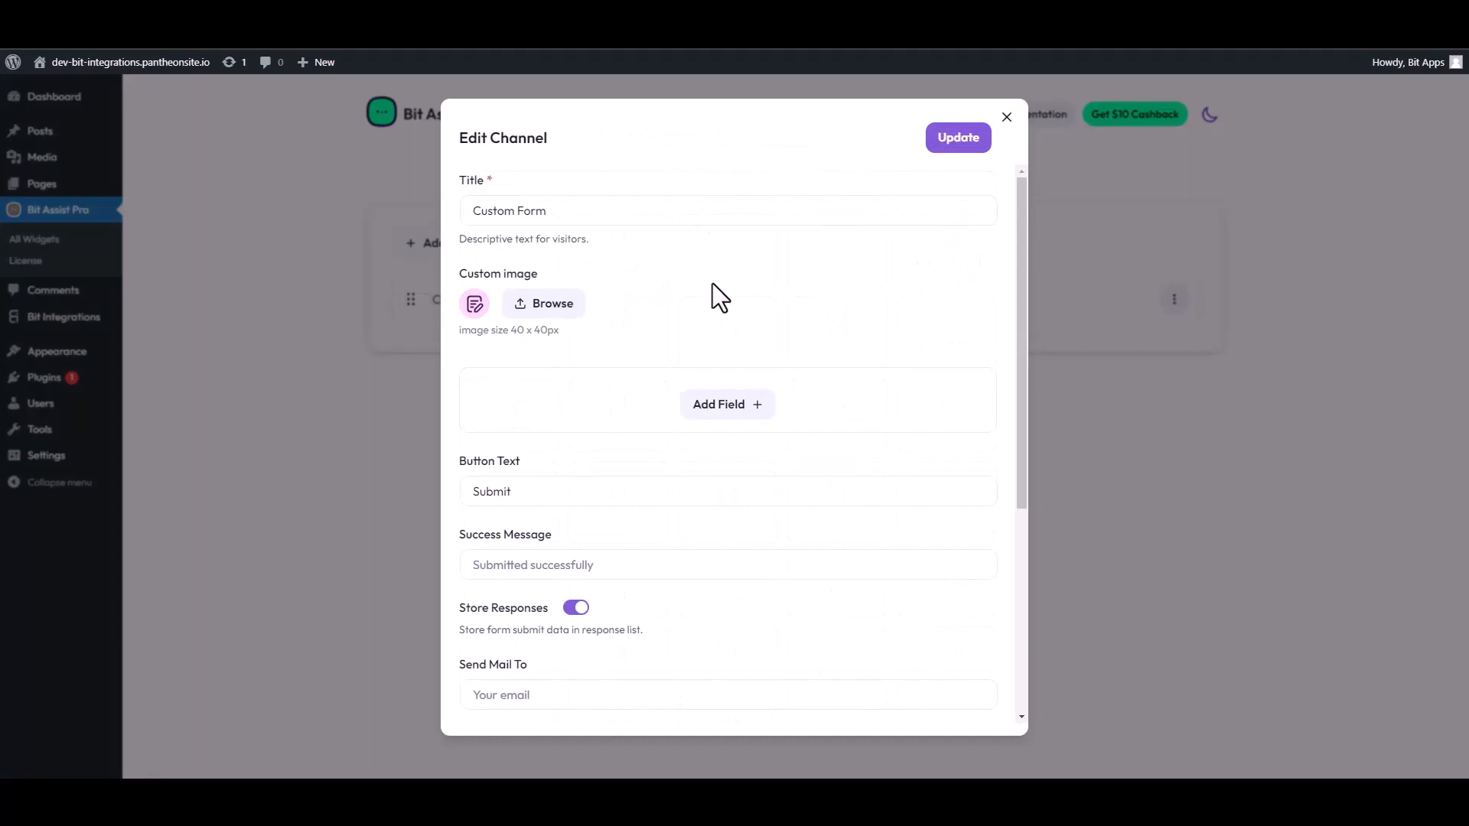
pyautogui.tripleClick(550, 222)
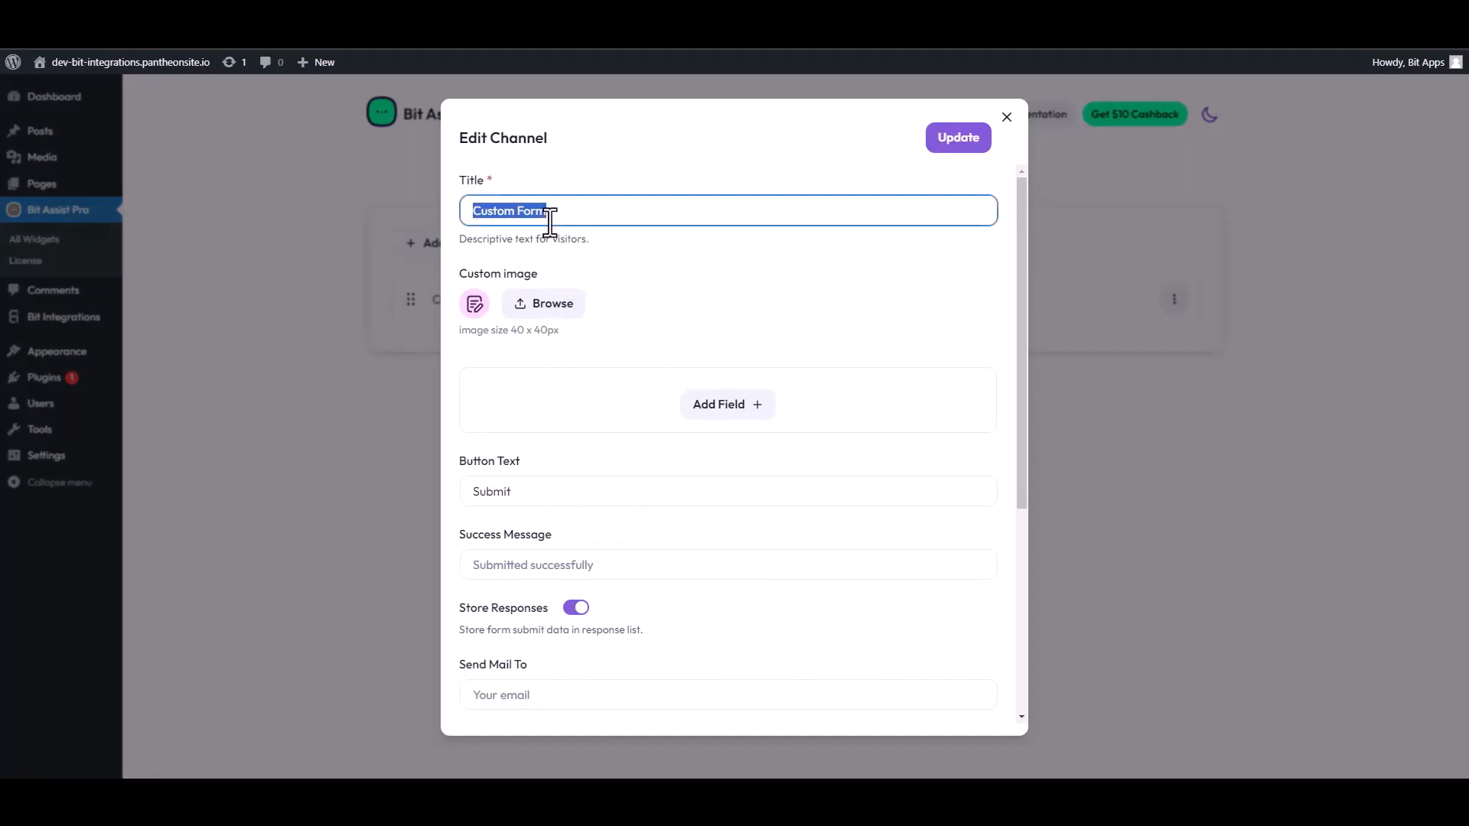
pyautogui.write('Co')
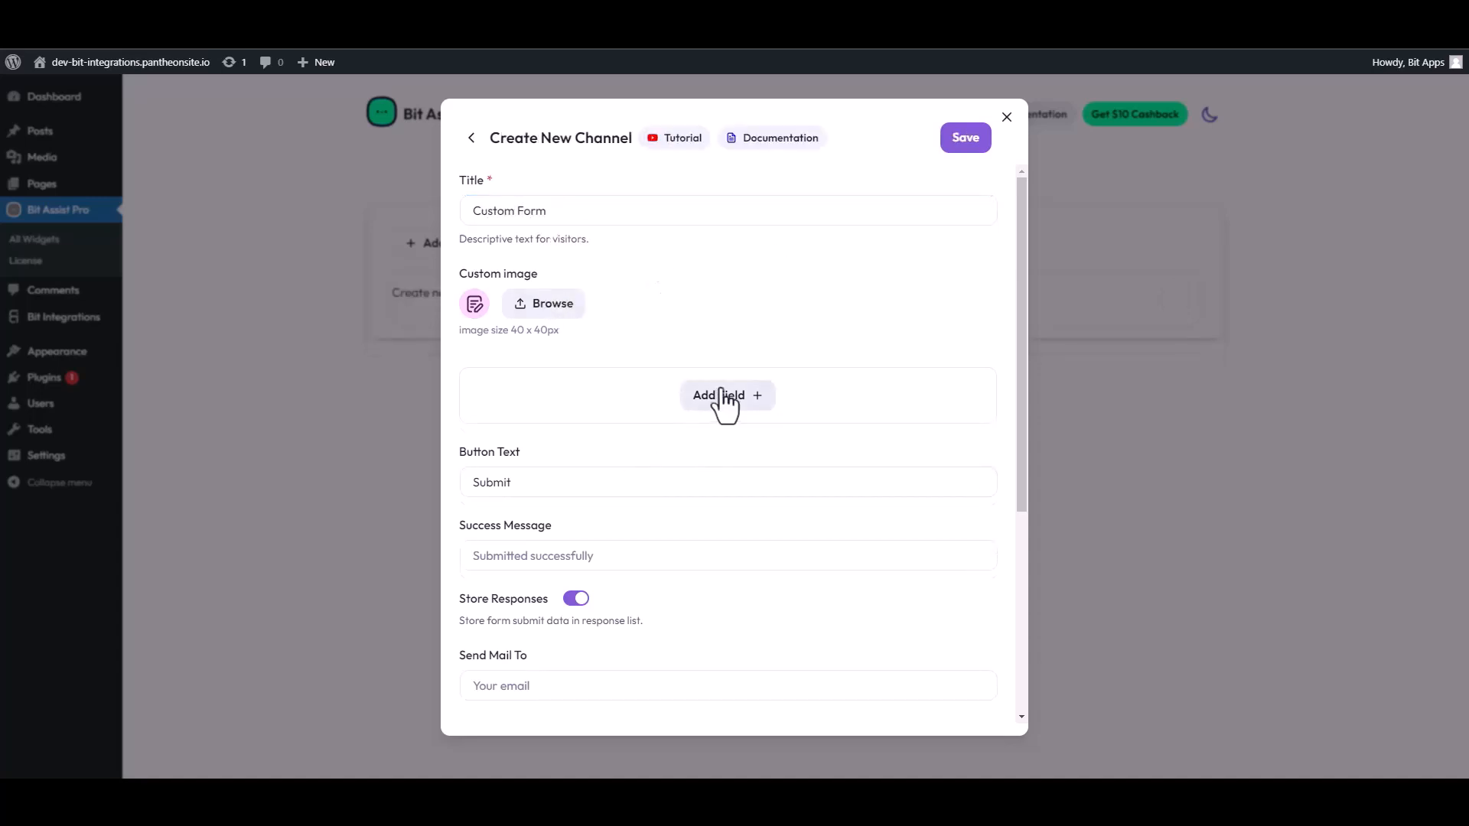
# - Add two Text fields, an Email field and a Number field to the form
pyautogui.click(724, 397)
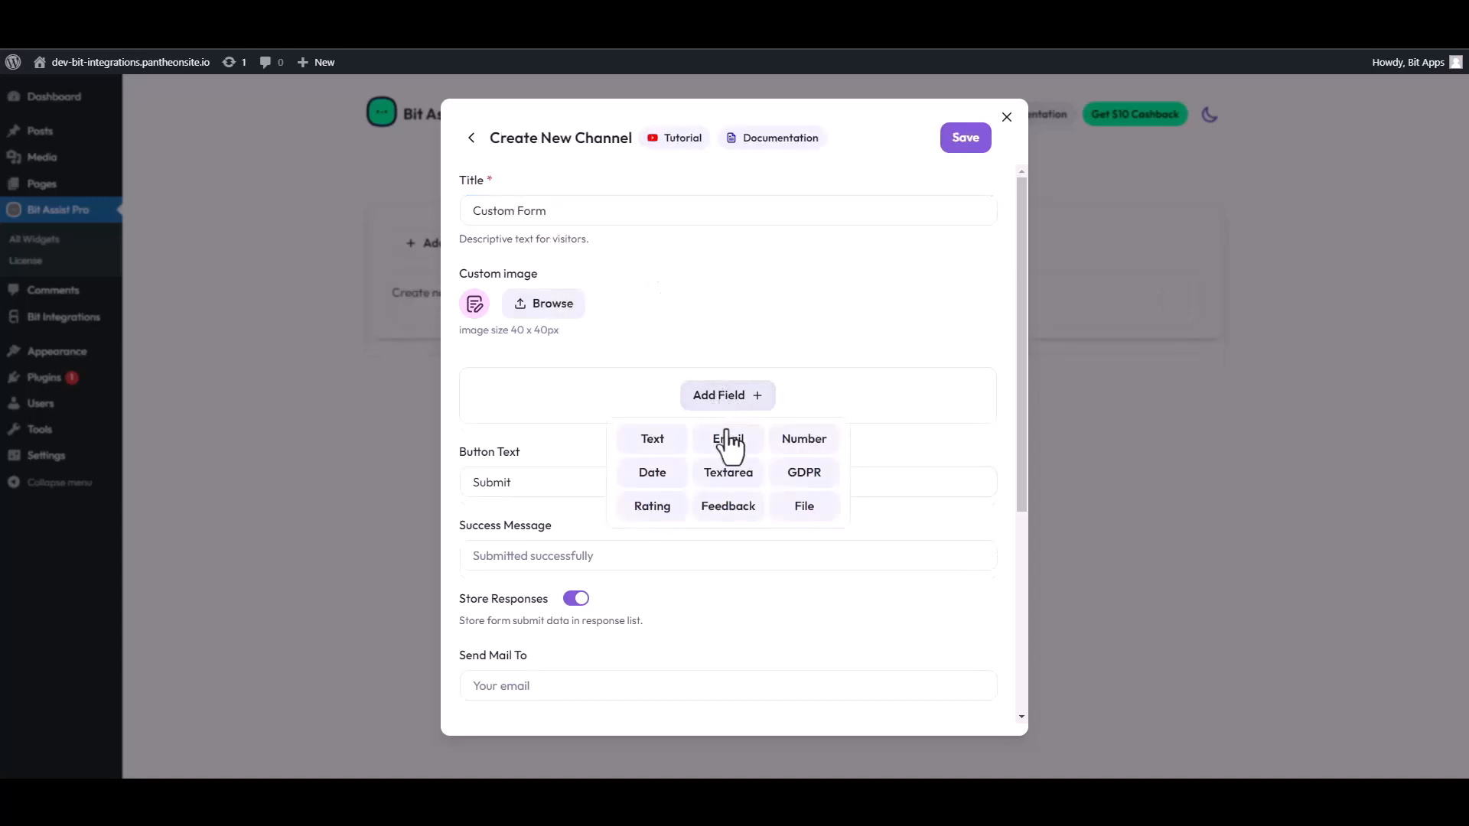
pyautogui.click(650, 438)
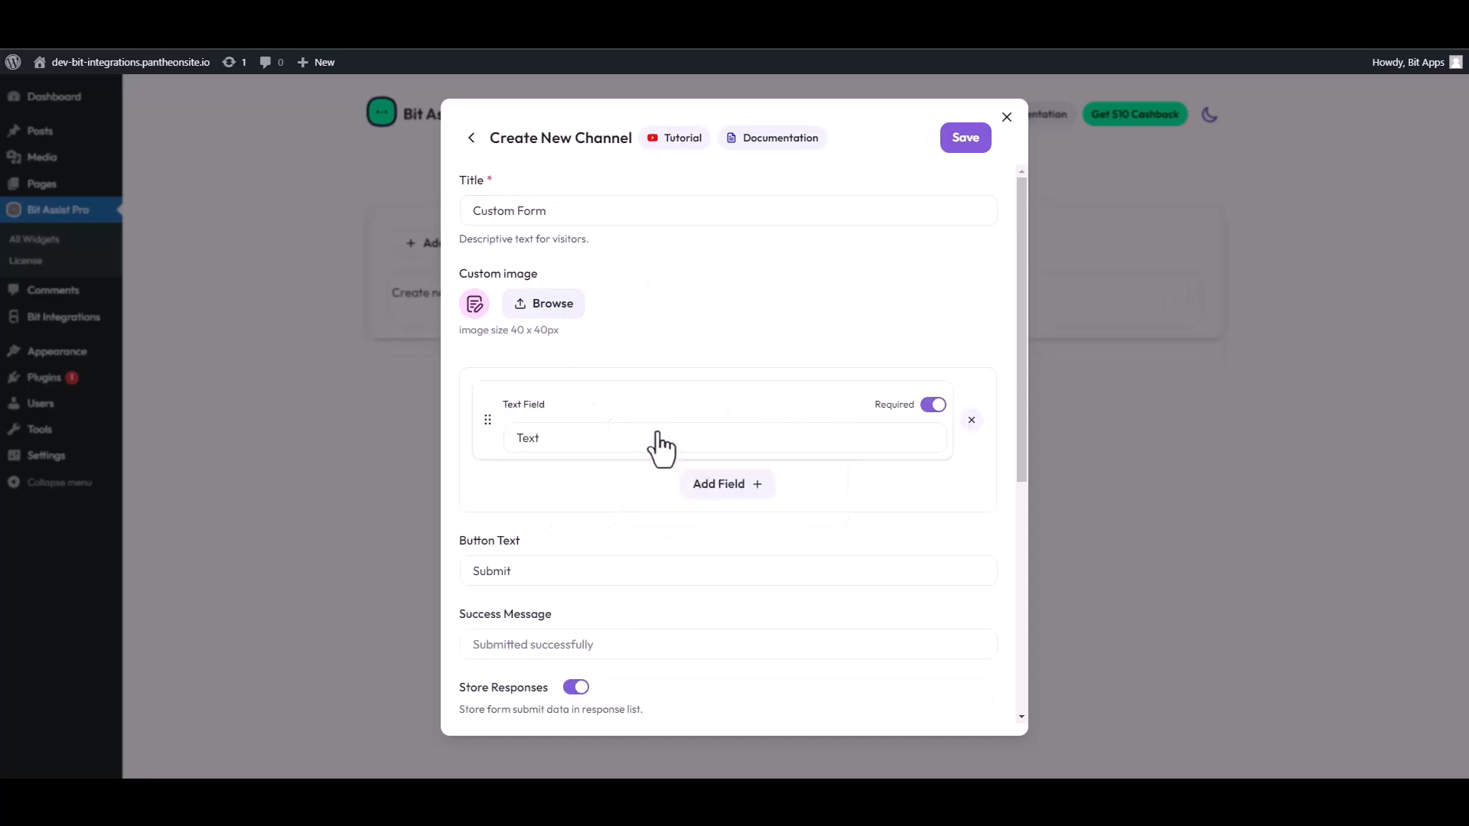
pyautogui.click(691, 485)
pyautogui.click(652, 527)
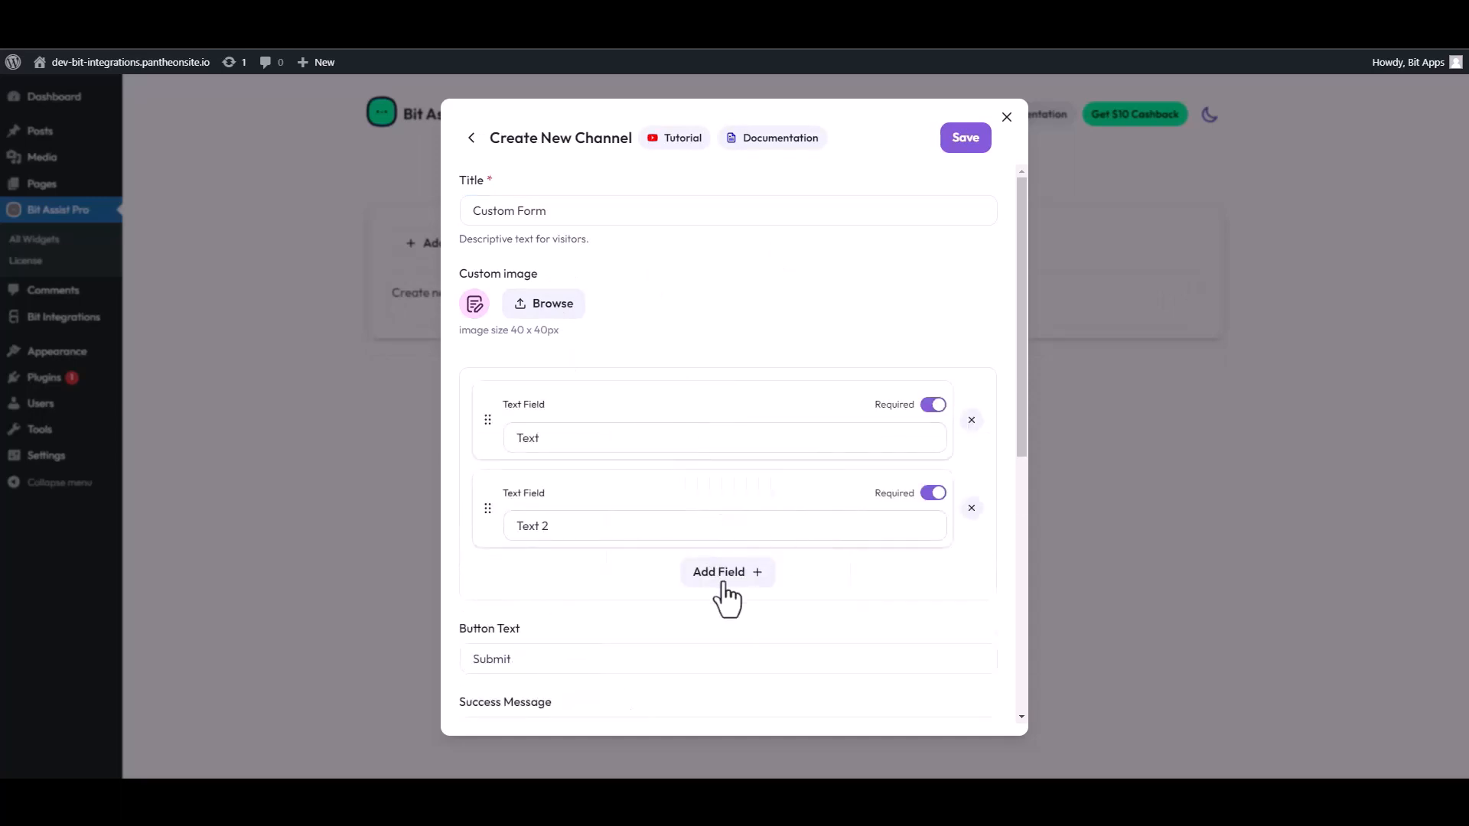
pyautogui.click(725, 575)
pyautogui.click(728, 623)
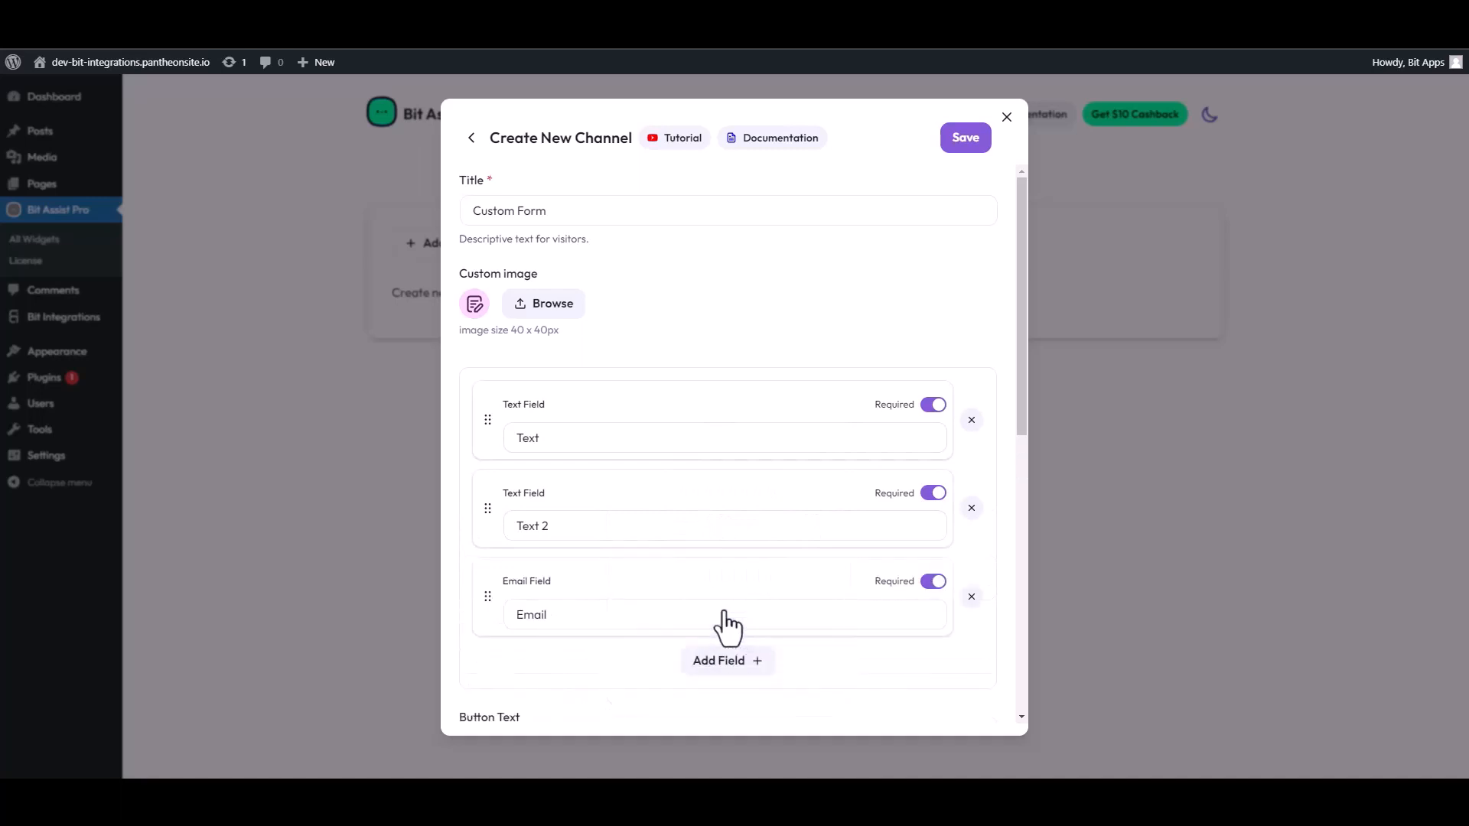
pyautogui.click(725, 663)
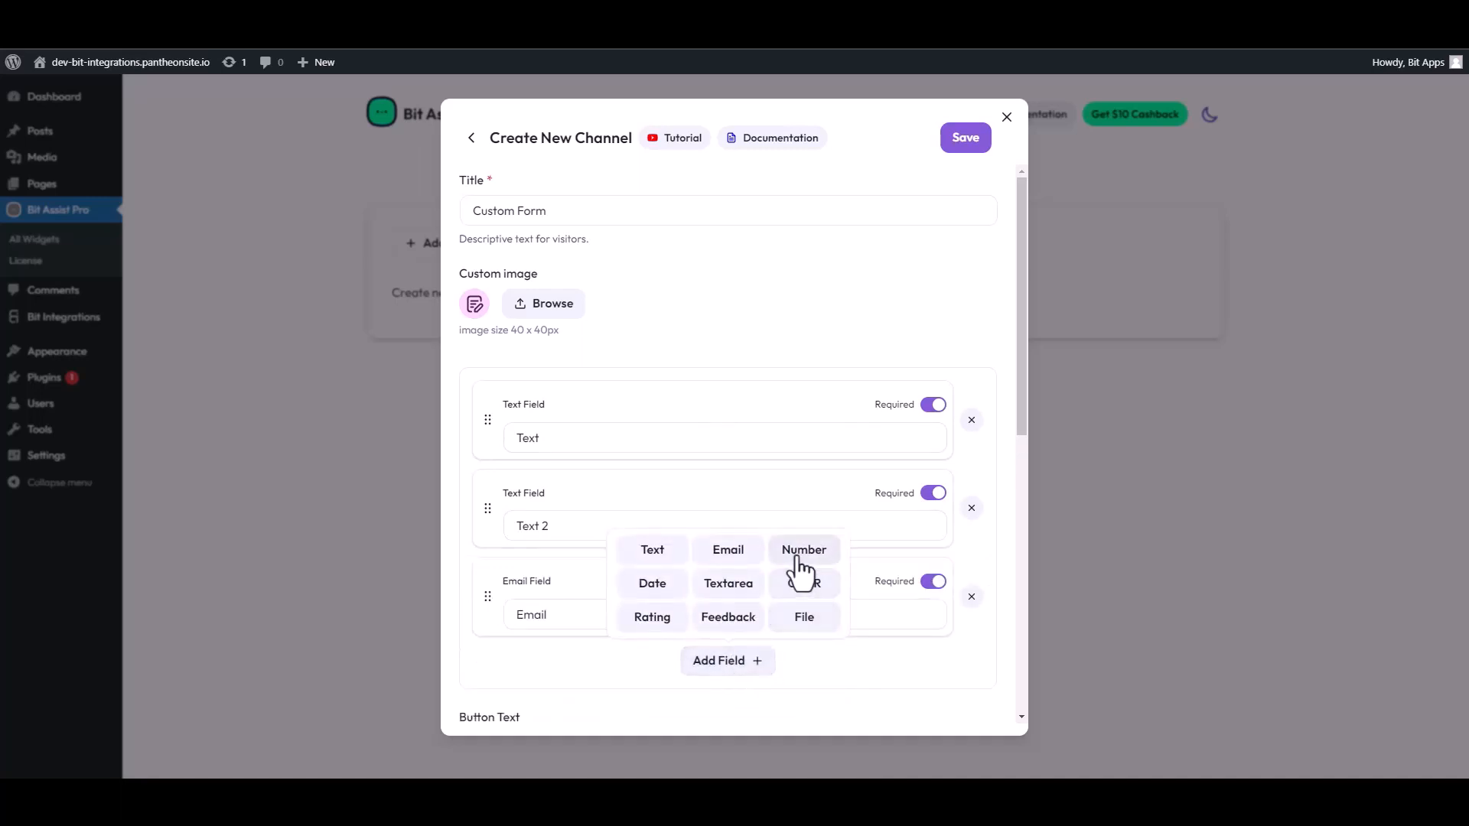
pyautogui.click(772, 568)
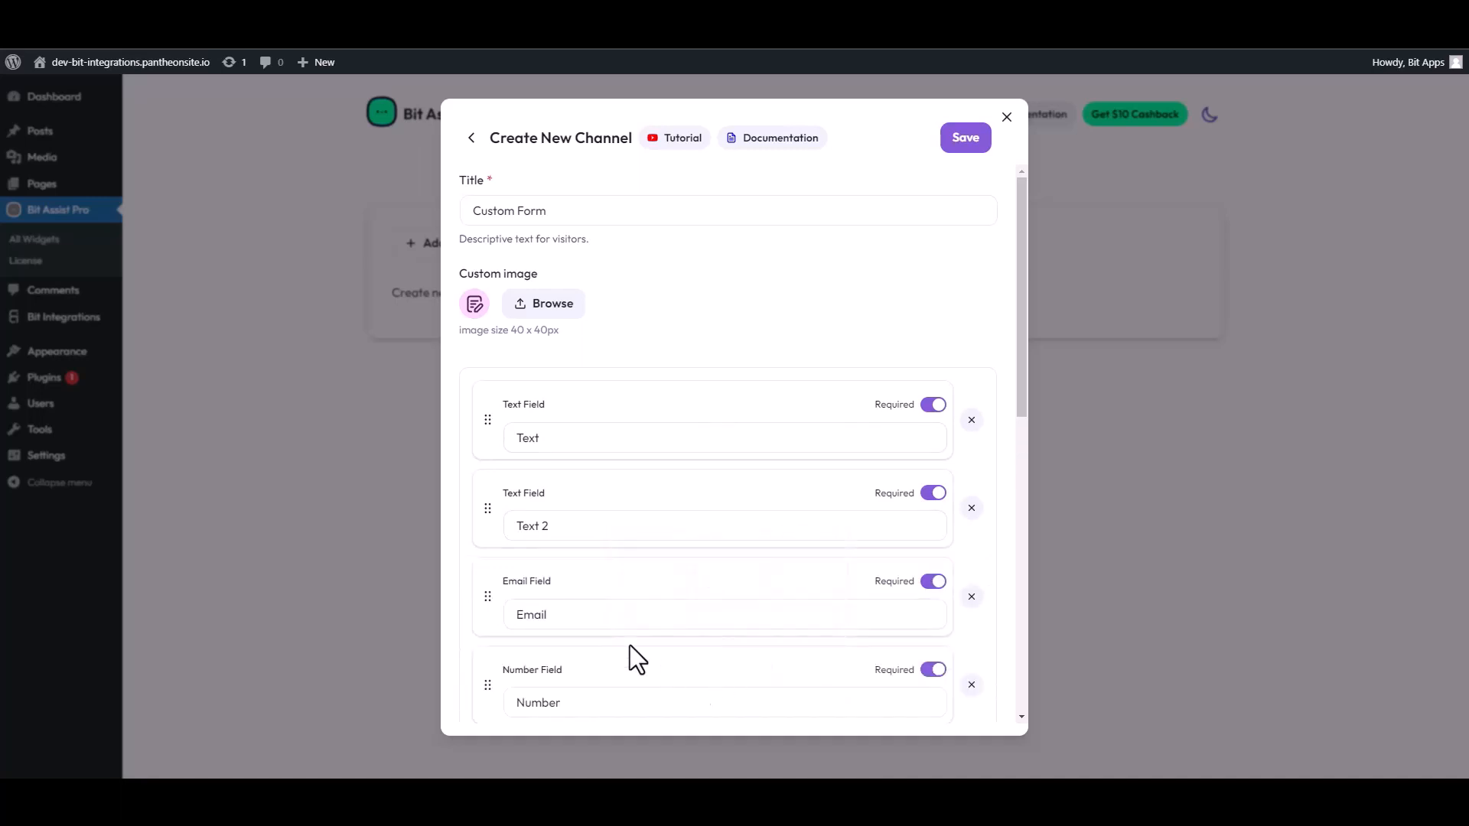
# - Rename the two text fields to 'First Name' and 'Last Name'
pyautogui.doubleClick(630, 438)
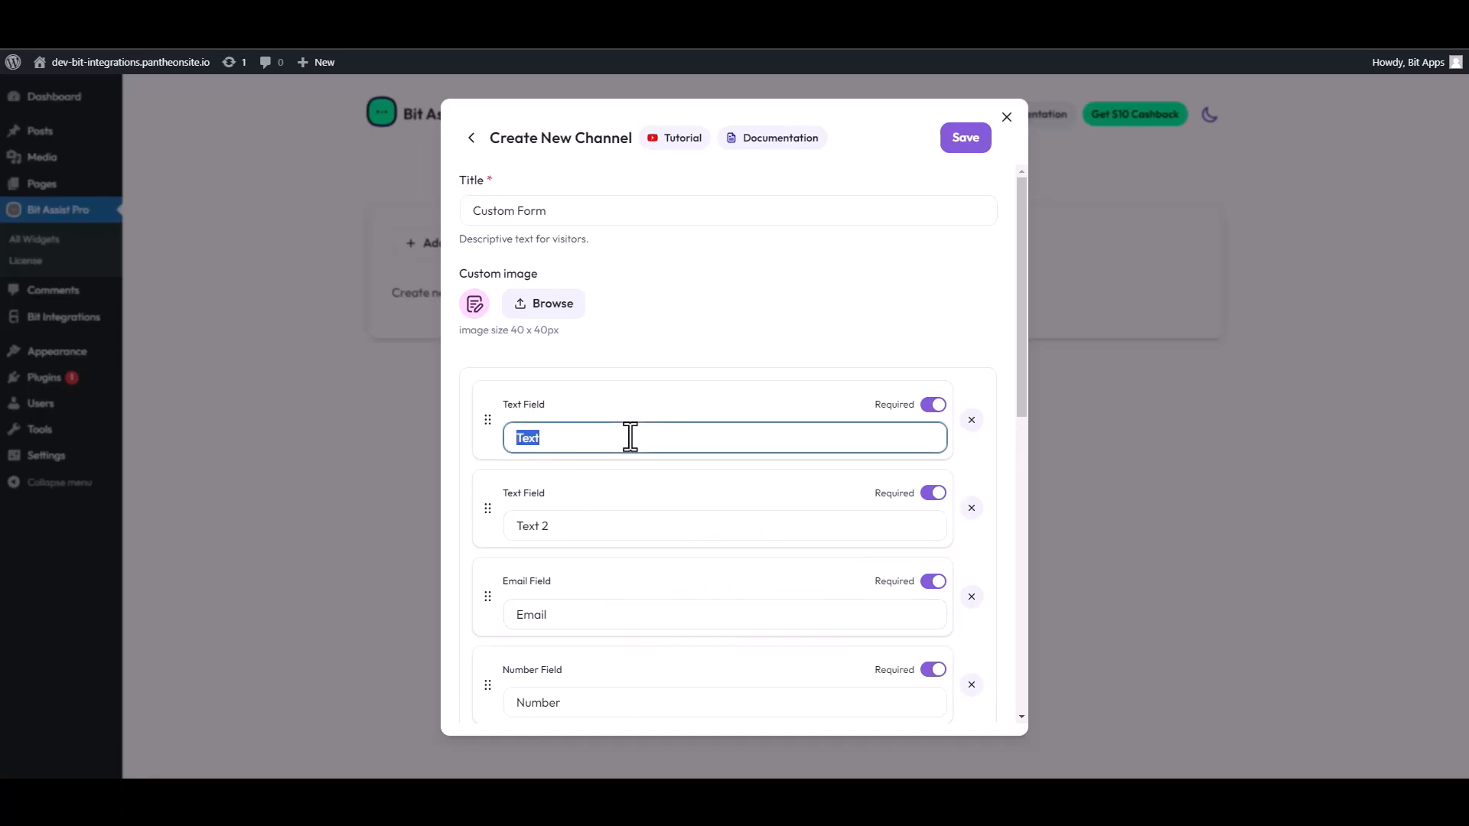
pyautogui.write('First Name')
pyautogui.moveTo(550, 526); pyautogui.dragTo(501, 528)
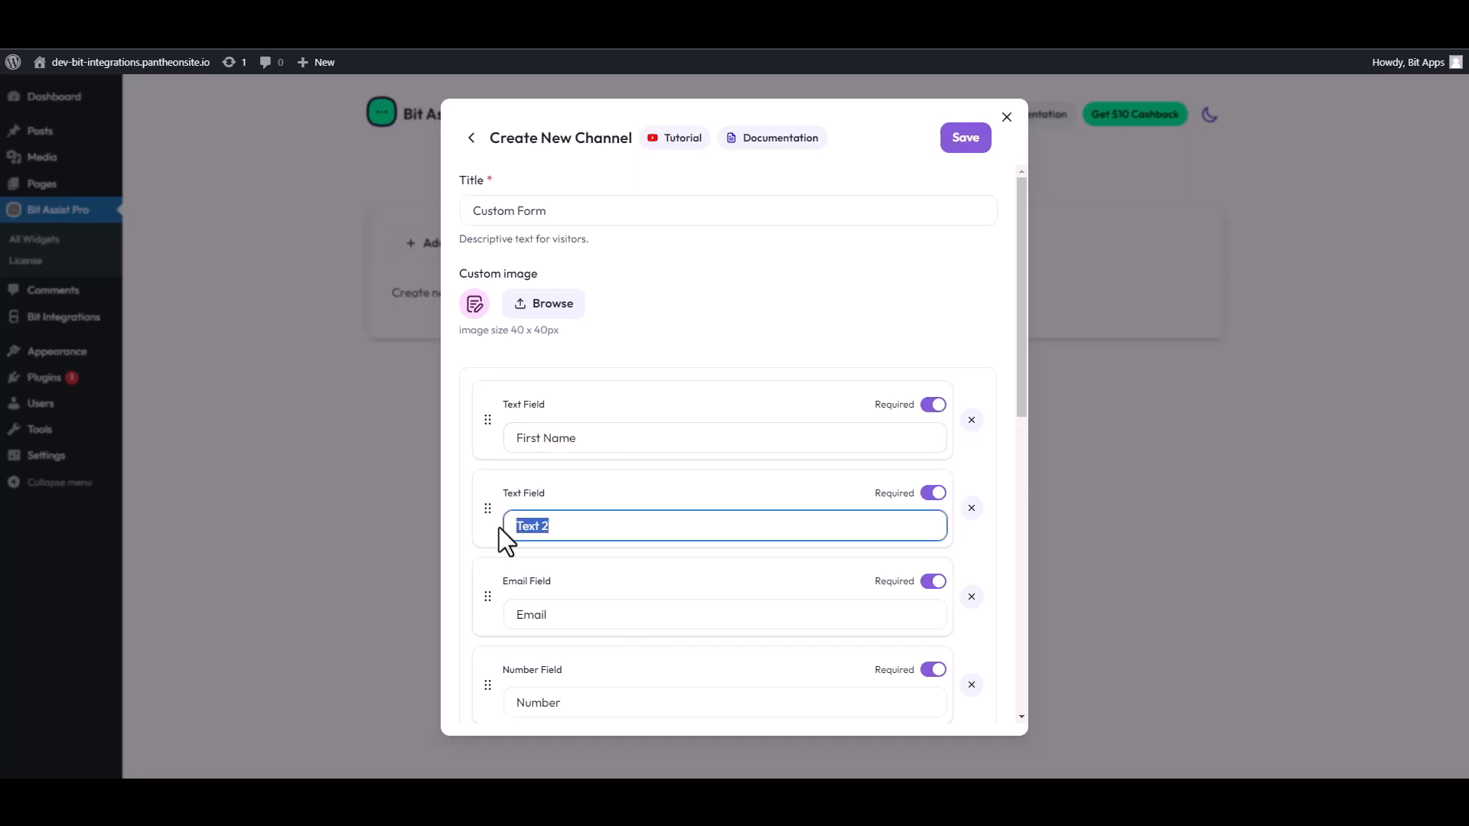
pyautogui.write('Last Name')
# - Paste the Bit Integrations webhook URL into the channel's Webhook URL, save, and open the site
pyautogui.scroll(-4, 636, 584)
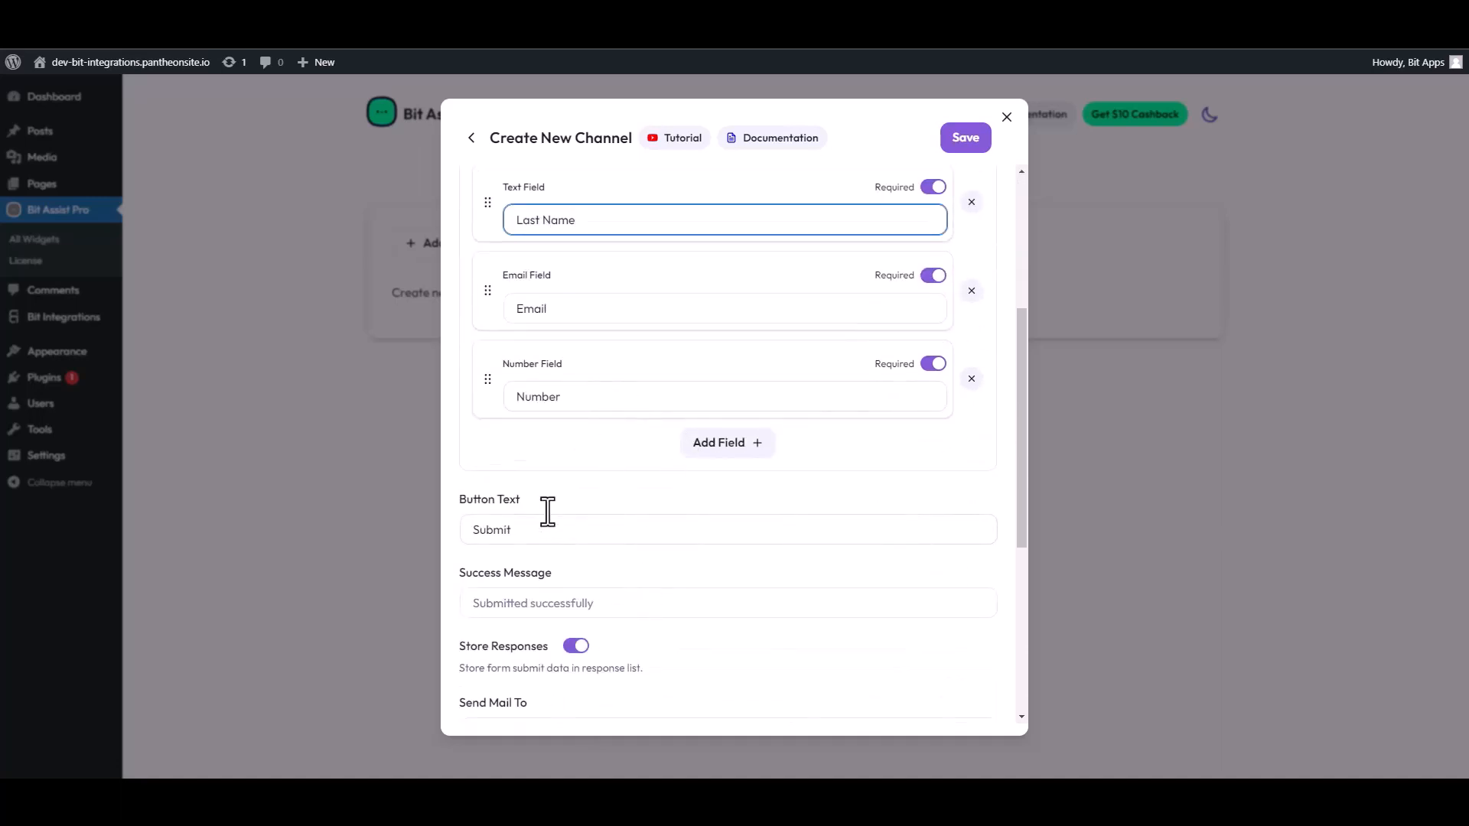
pyautogui.scroll(-4, 566, 489)
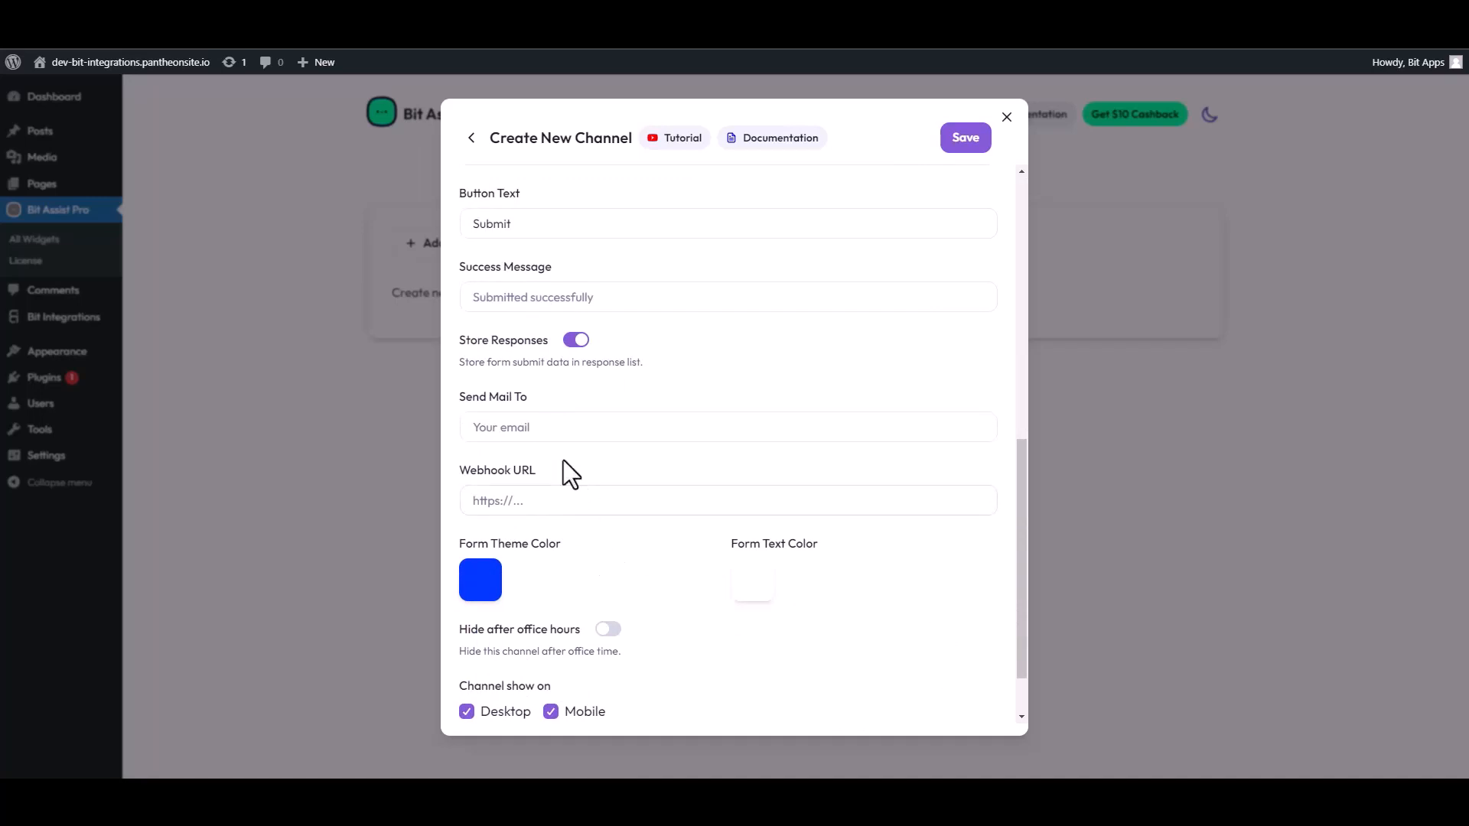
pyautogui.scroll(-1, 561, 456)
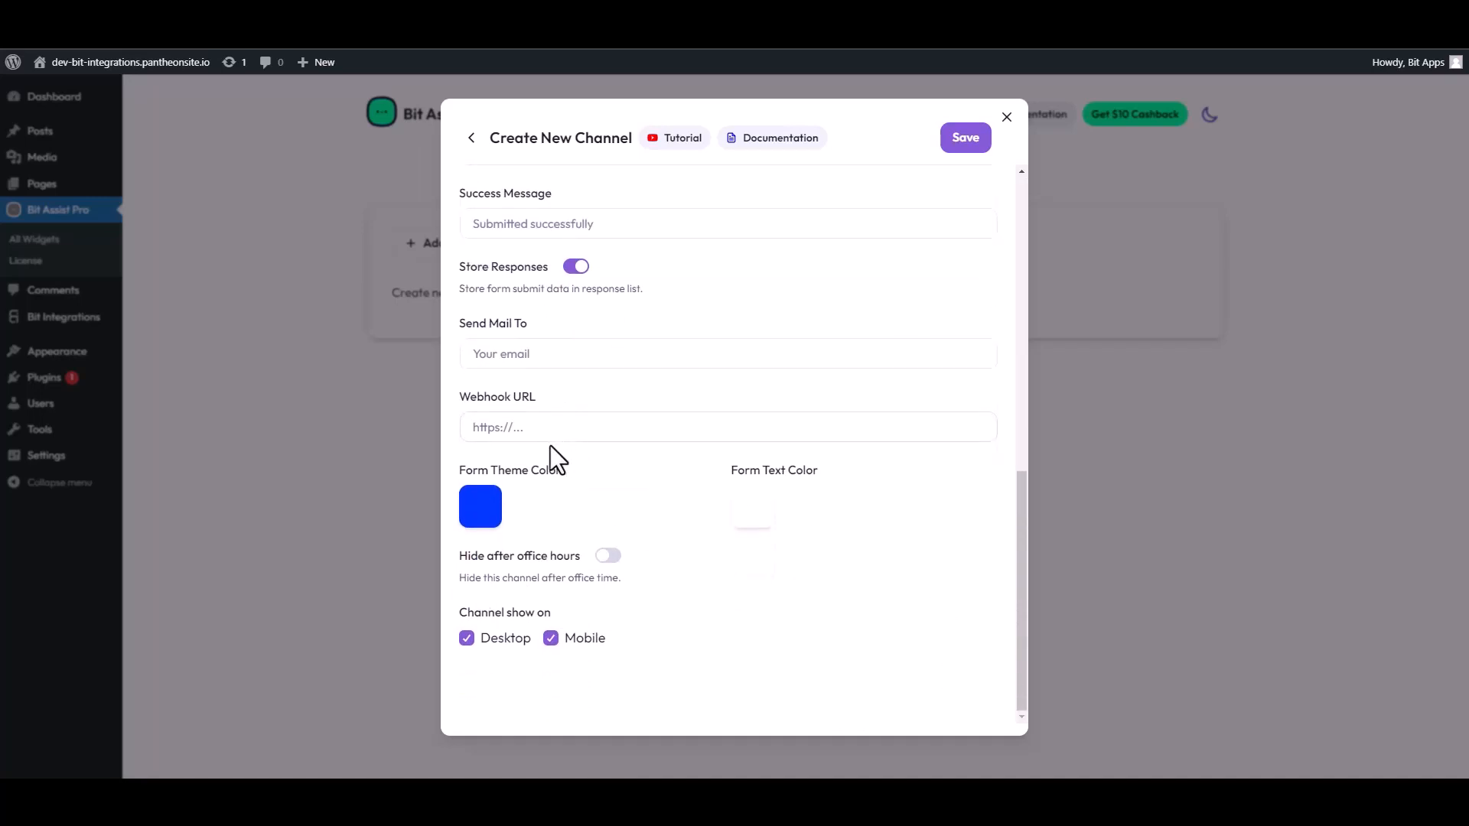
pyautogui.click(530, 429)
pyautogui.hotkey('ctrl', 'v')
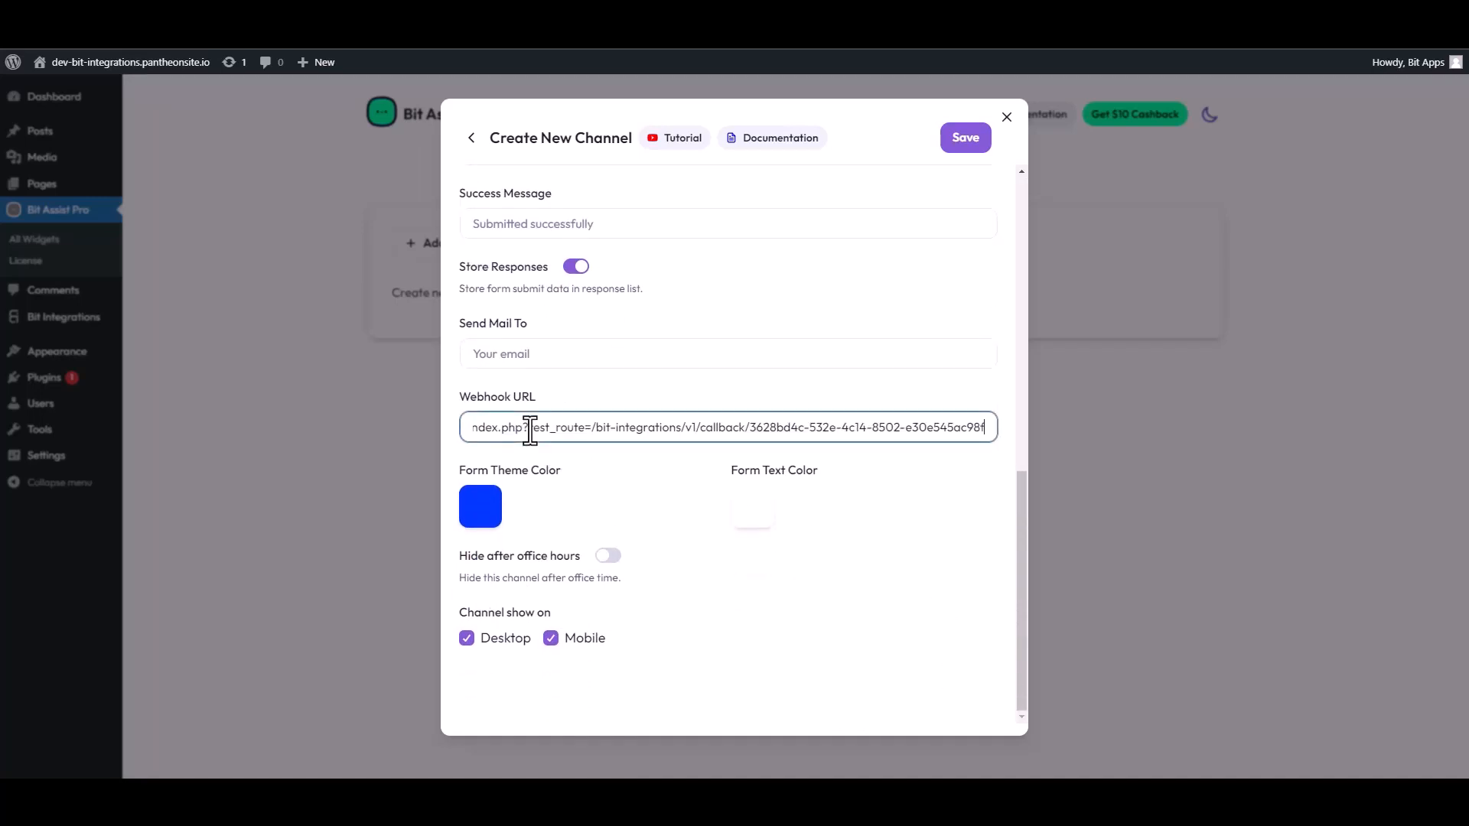
pyautogui.click(966, 139)
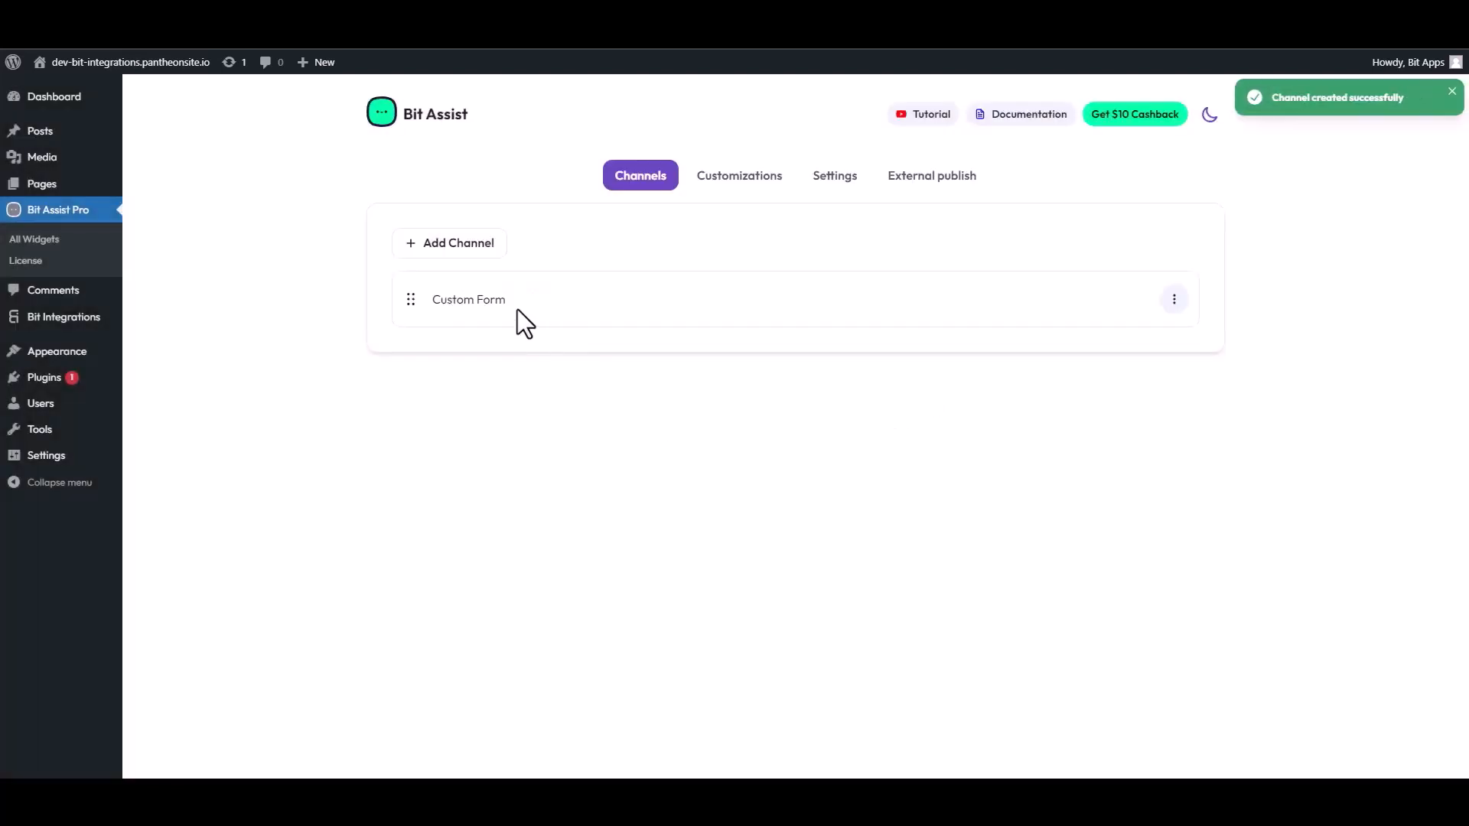
pyautogui.click(126, 62)
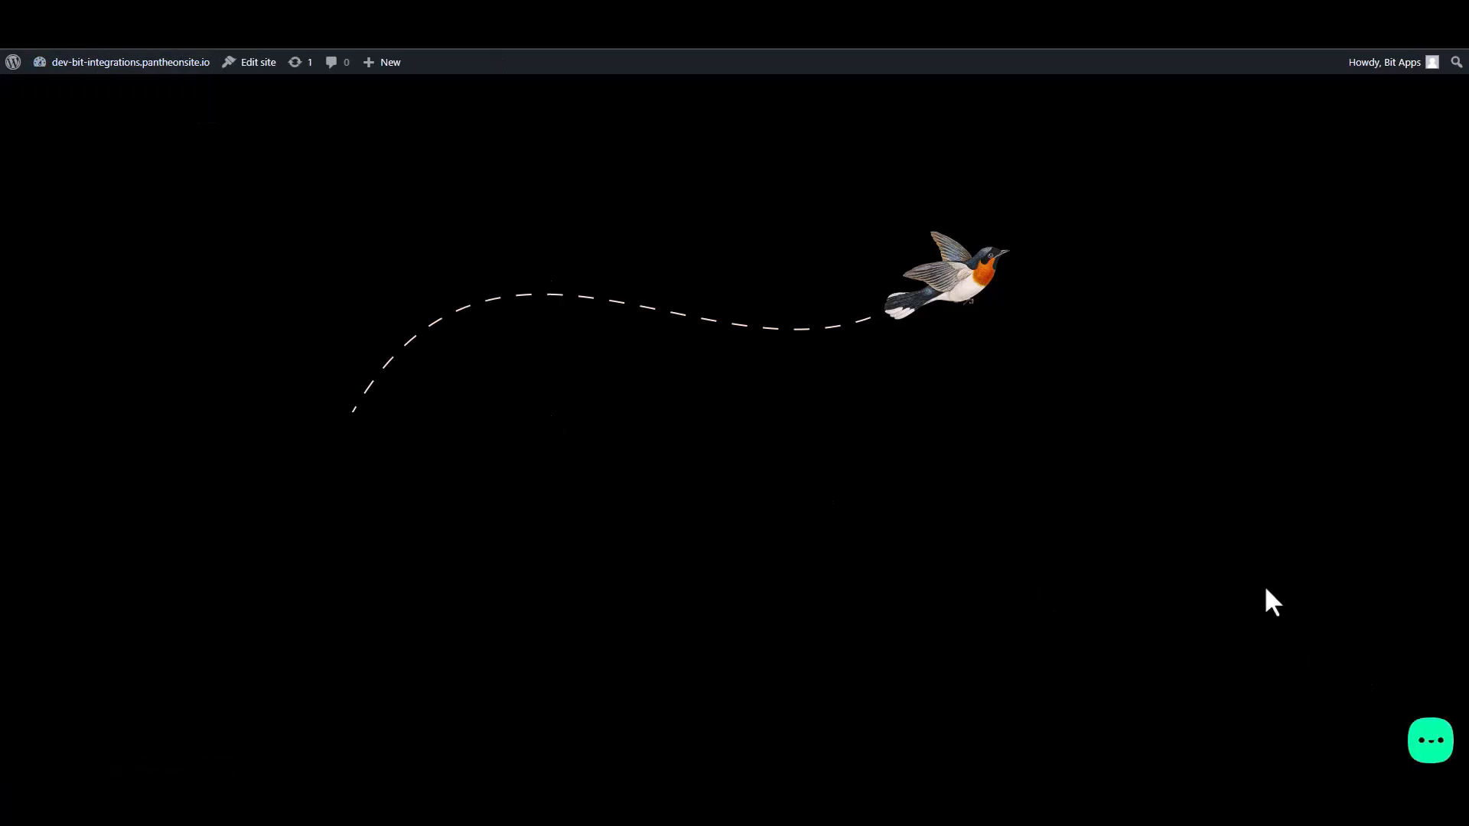
# - Open the chat widget's Contact Form and fill in a test first and last name
pyautogui.click(1431, 741)
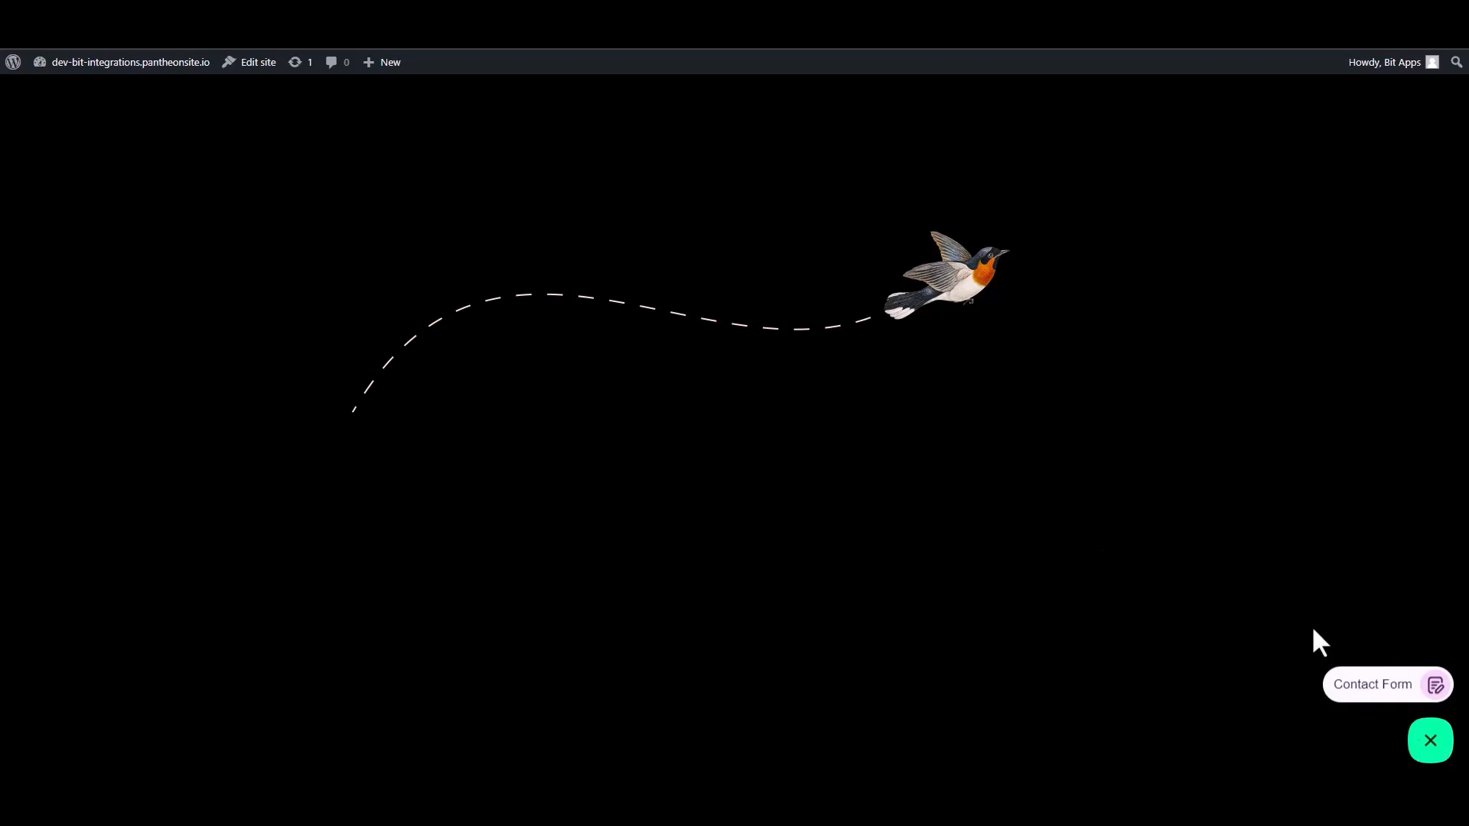
pyautogui.click(1369, 689)
pyautogui.click(1279, 521)
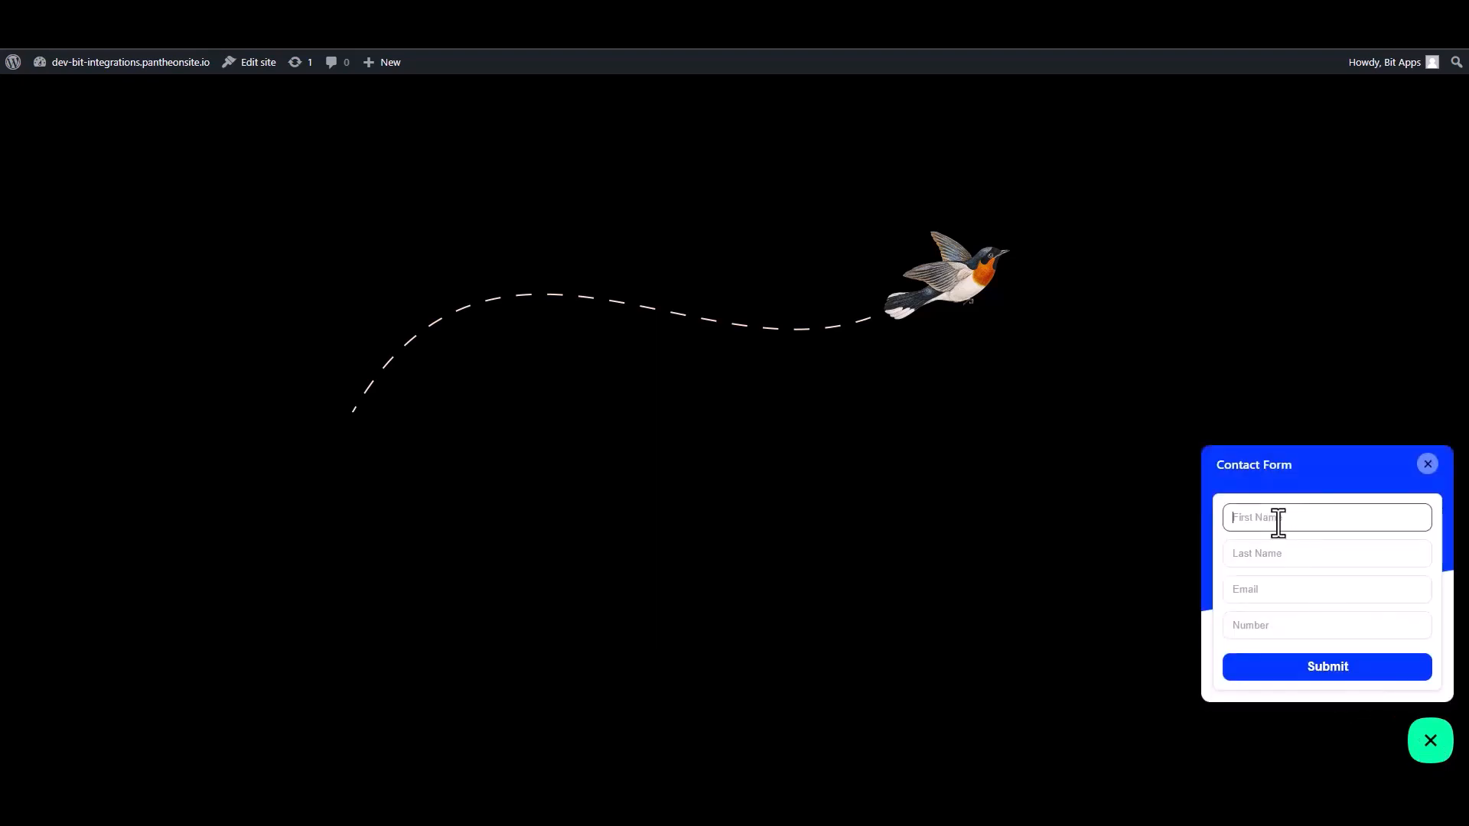
pyautogui.write('Name')
pyautogui.hotkey('ctrl', 'a')
pyautogui.click(1279, 522)
pyautogui.click(1252, 556)
pyautogui.write('N')
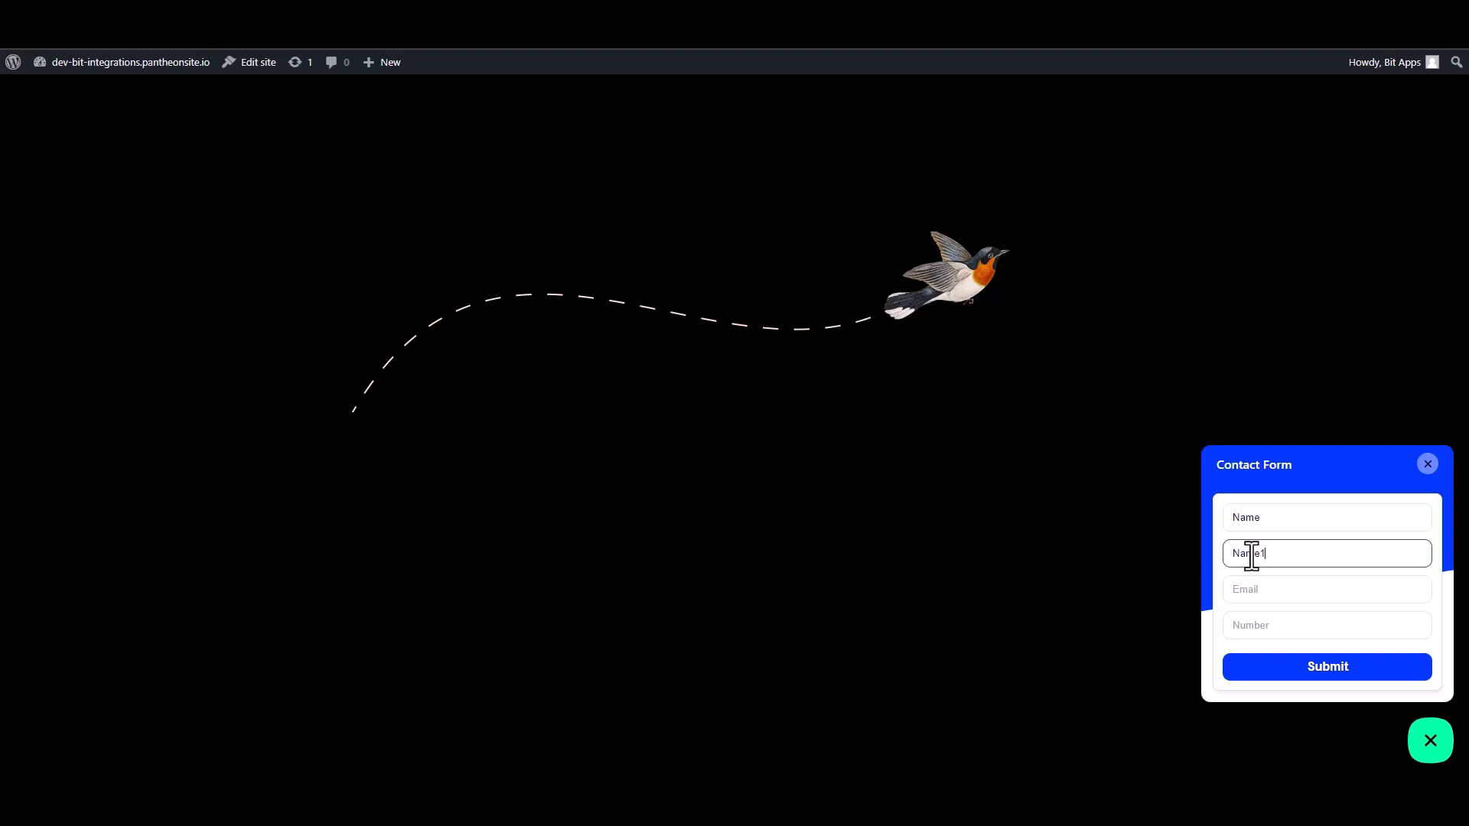
# - Enter a test e-mail address and the number 000, then submit the form
pyautogui.click(1265, 596)
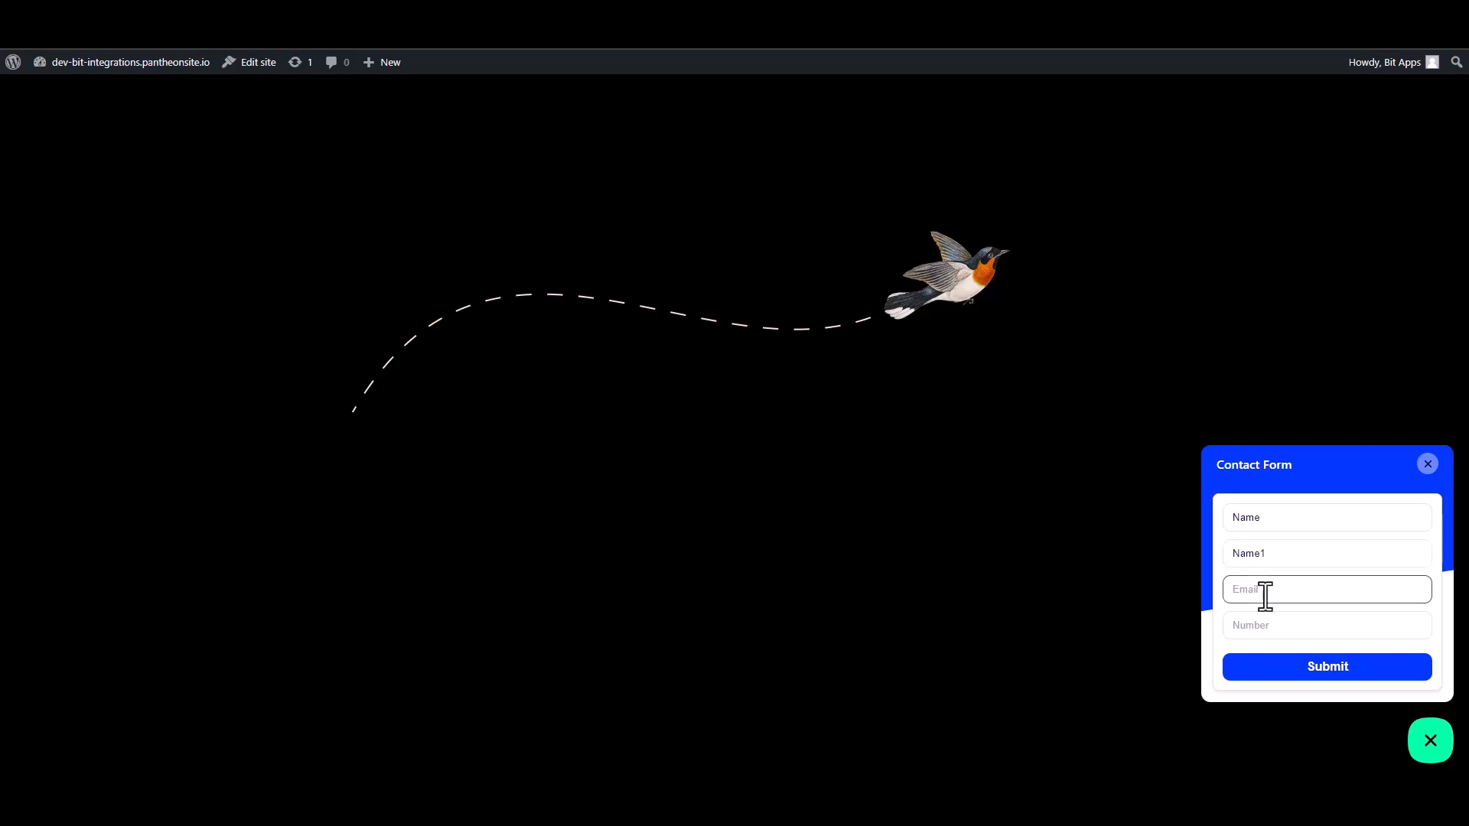
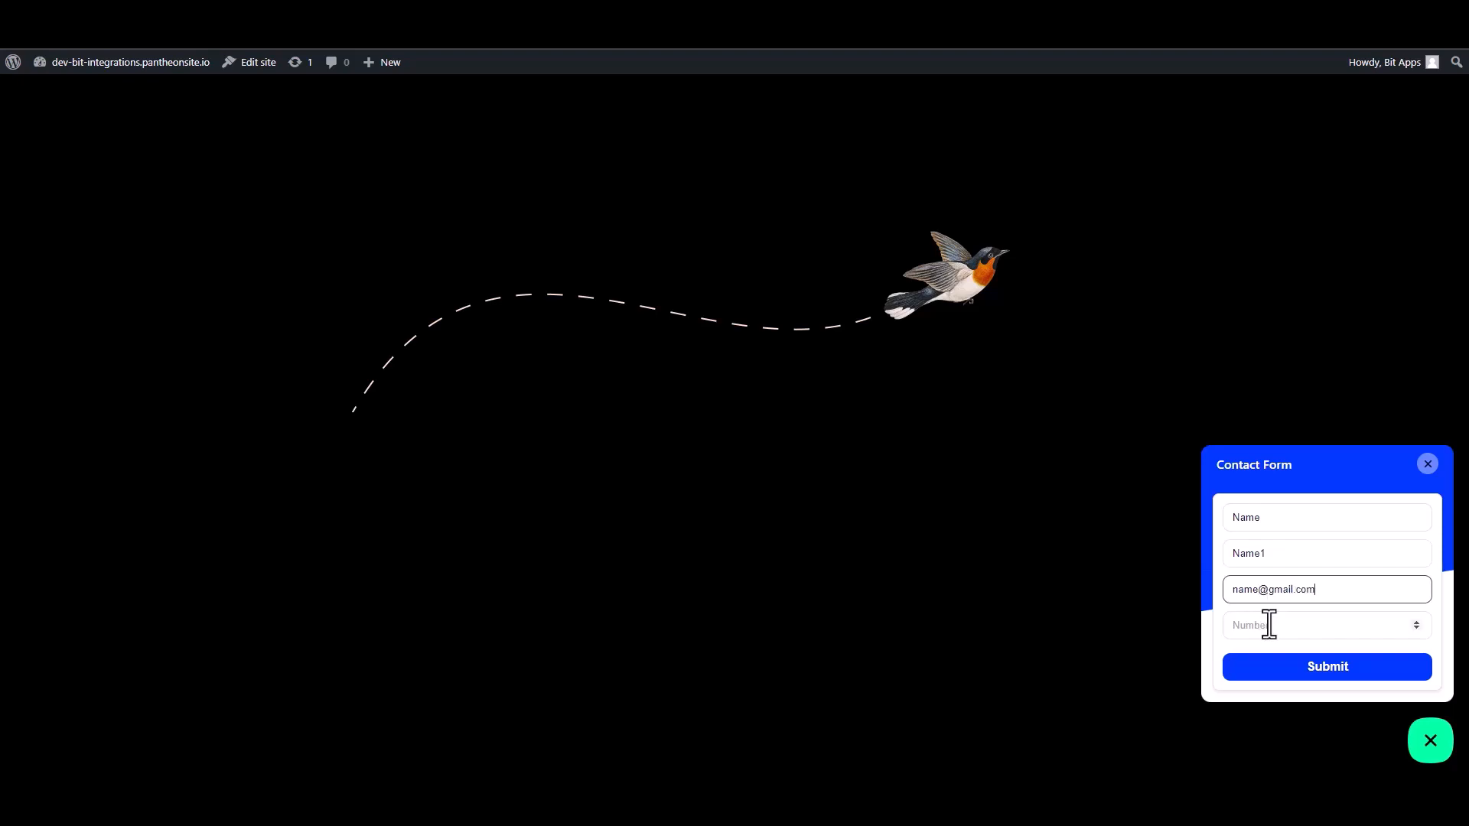
pyautogui.click(1313, 635)
pyautogui.write('0000000')
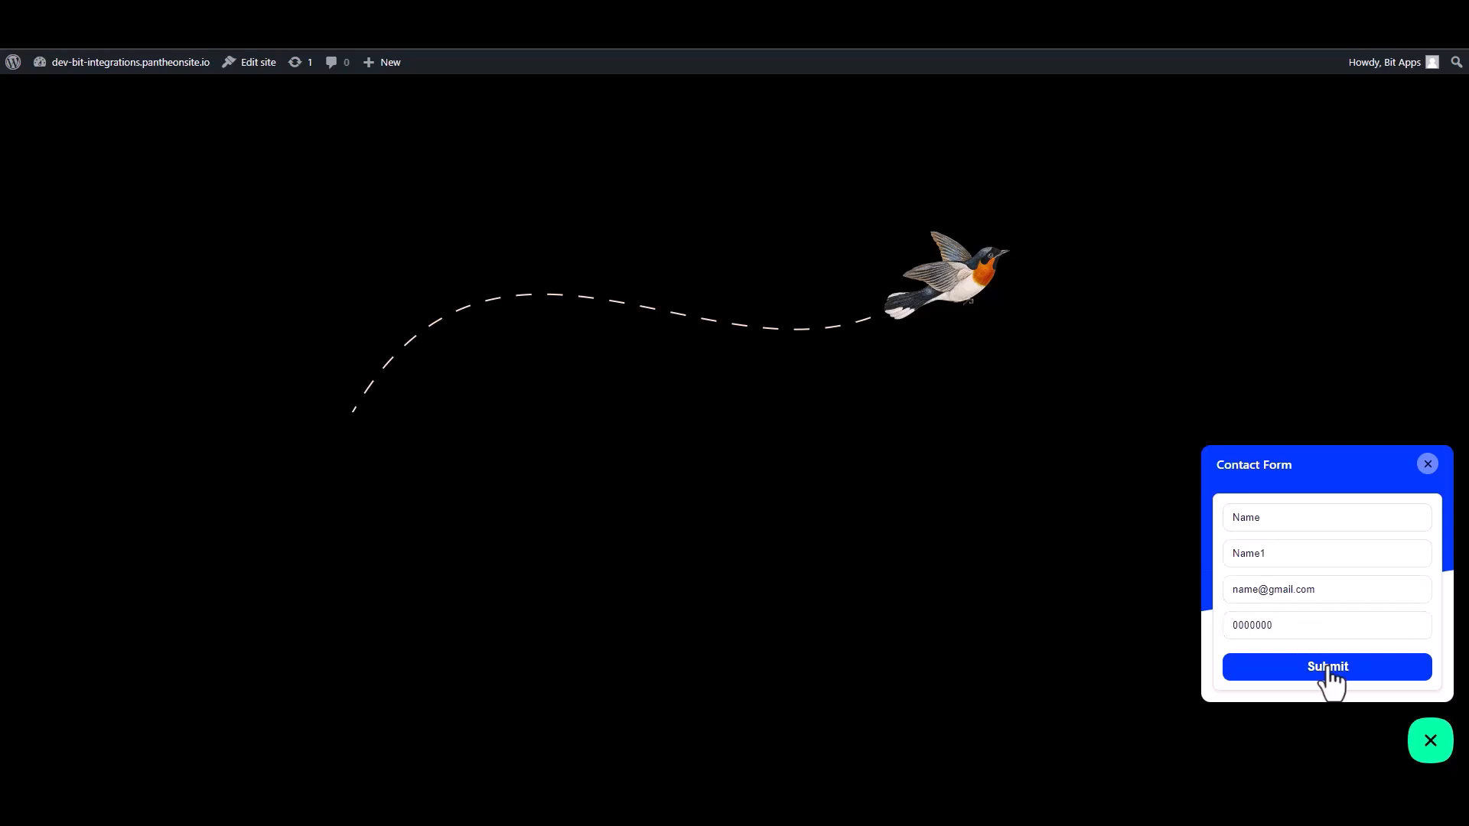
pyautogui.click(1330, 667)
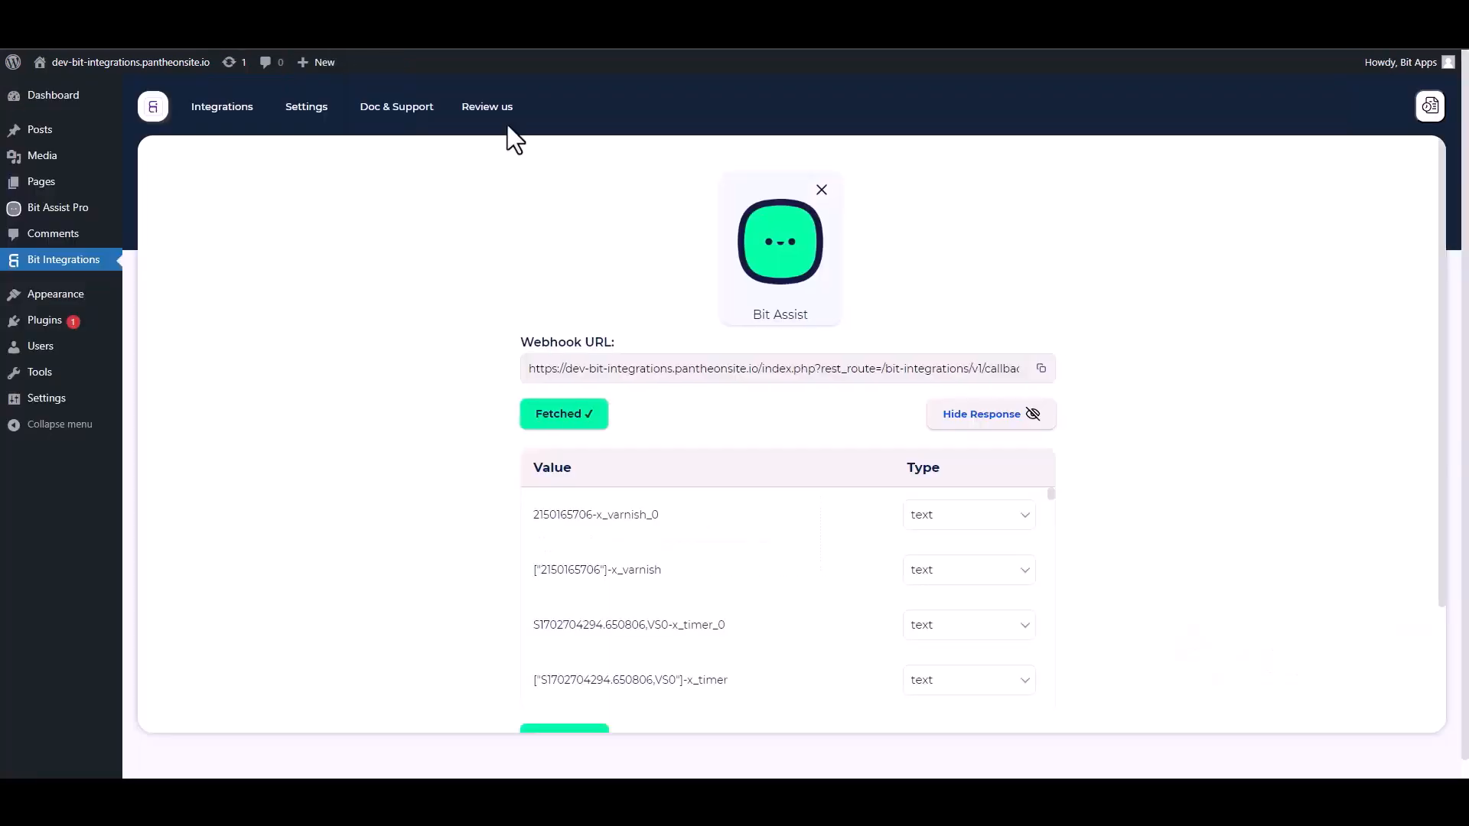
# - Review the fetched Value/Type webhook response table and move on to Set Action
pyautogui.scroll(-10, 755, 594)
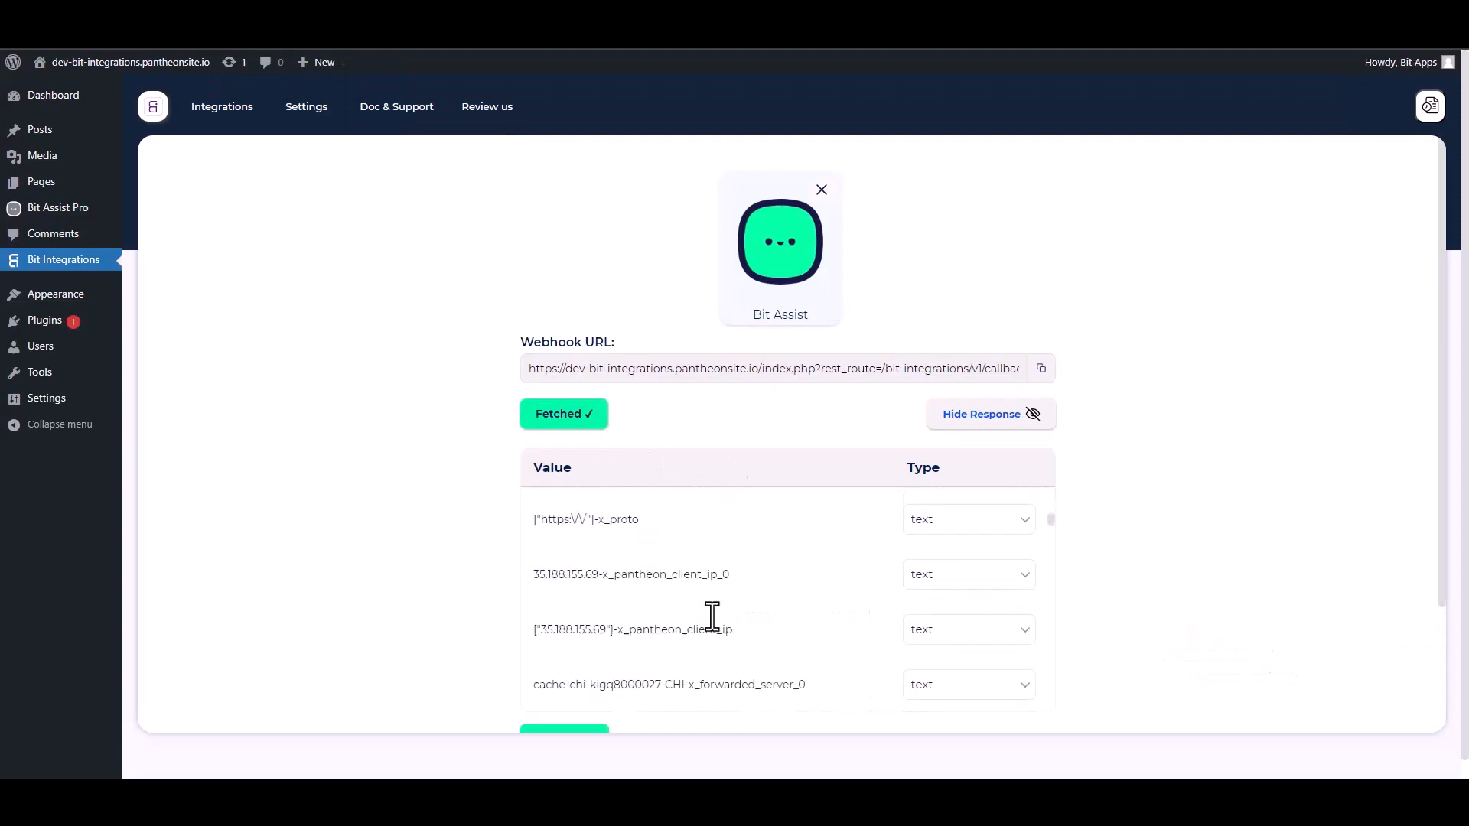
pyautogui.scroll(-2, 1213, 521)
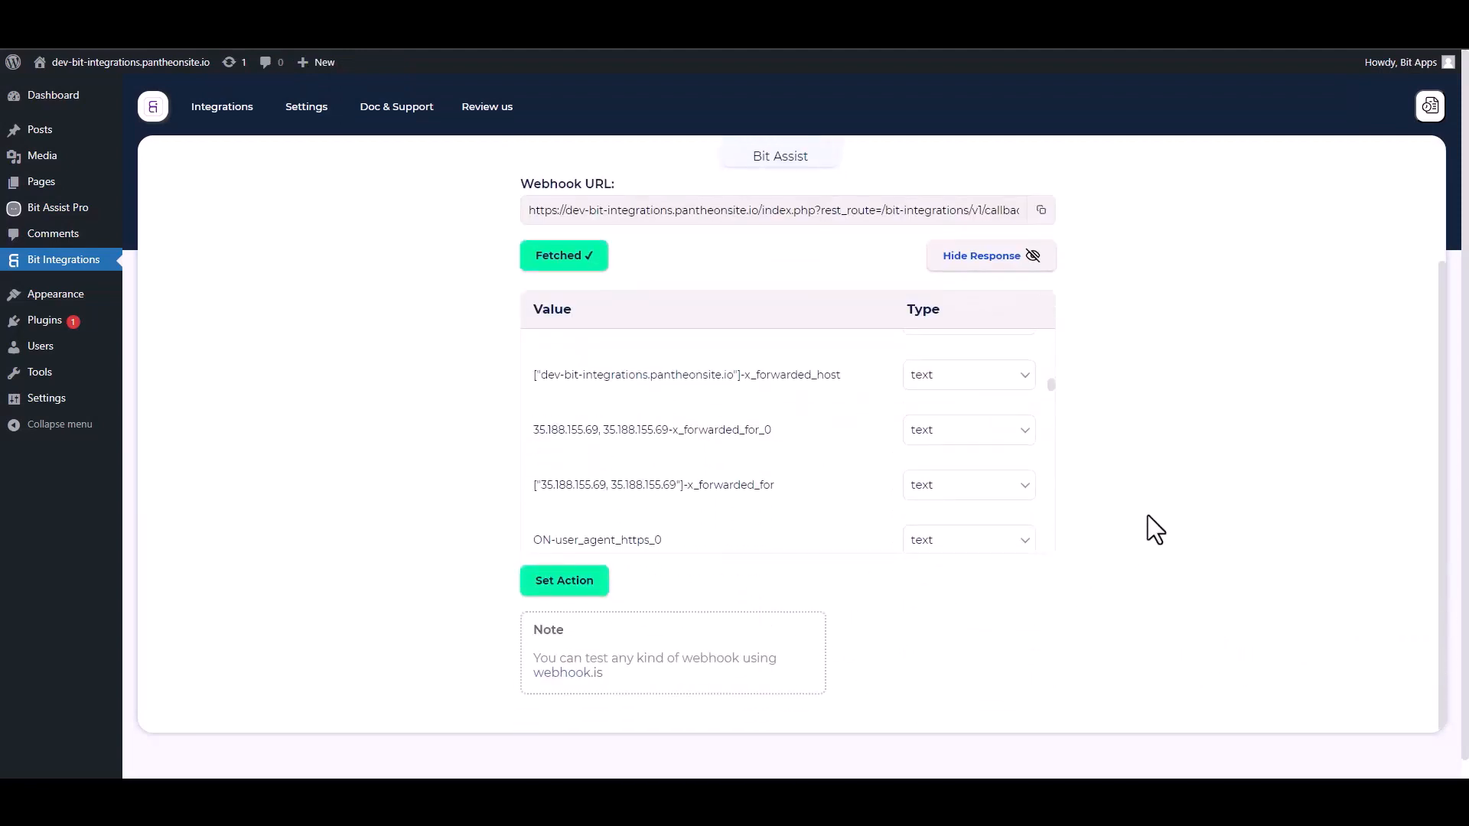
pyautogui.scroll(-1, 1206, 535)
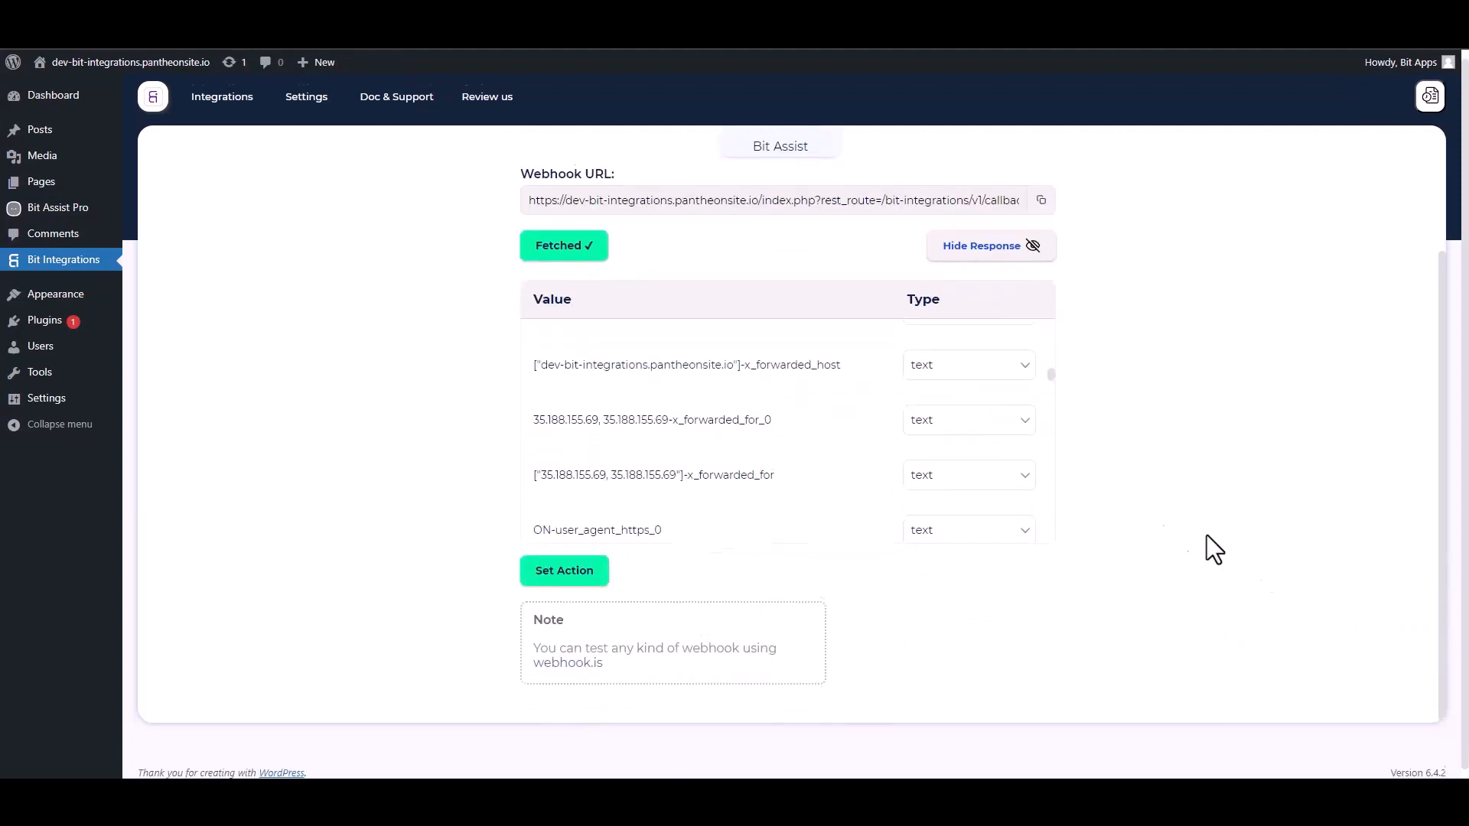
pyautogui.click(573, 566)
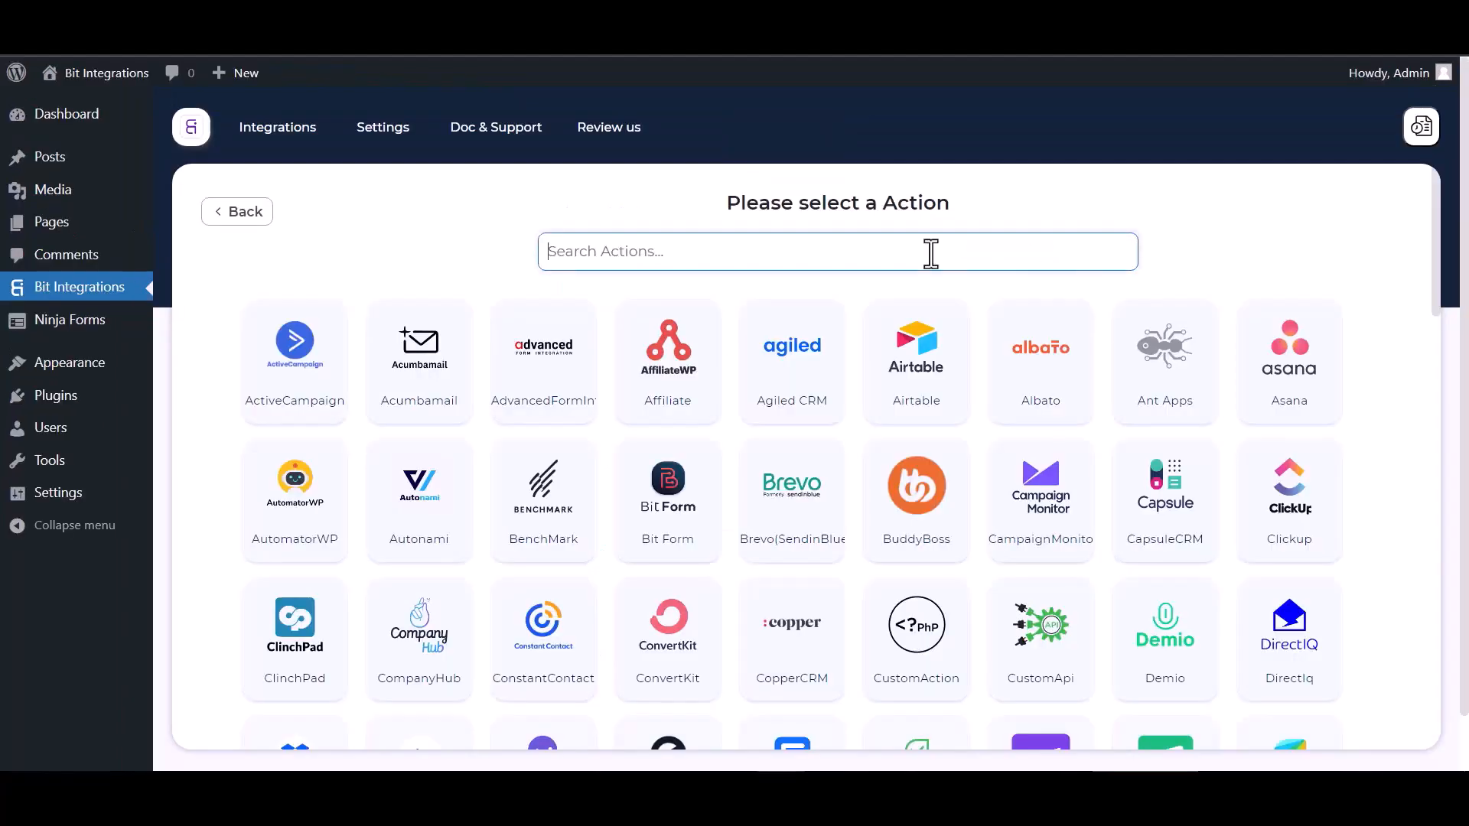
# - Search actions for 'one' and pick OneHashCRM as the action
pyautogui.click(722, 243)
pyautogui.write('one')
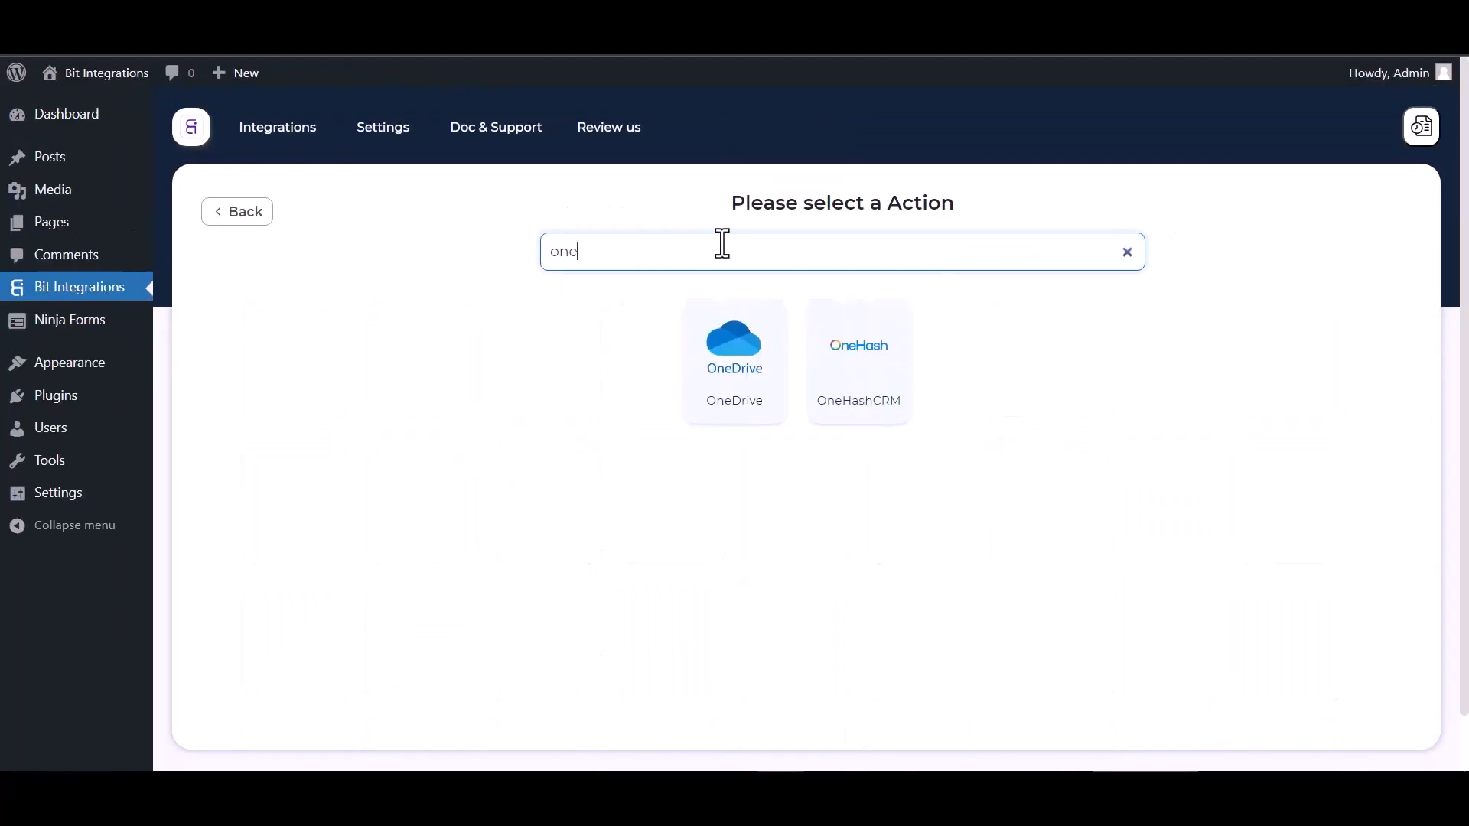
pyautogui.click(857, 368)
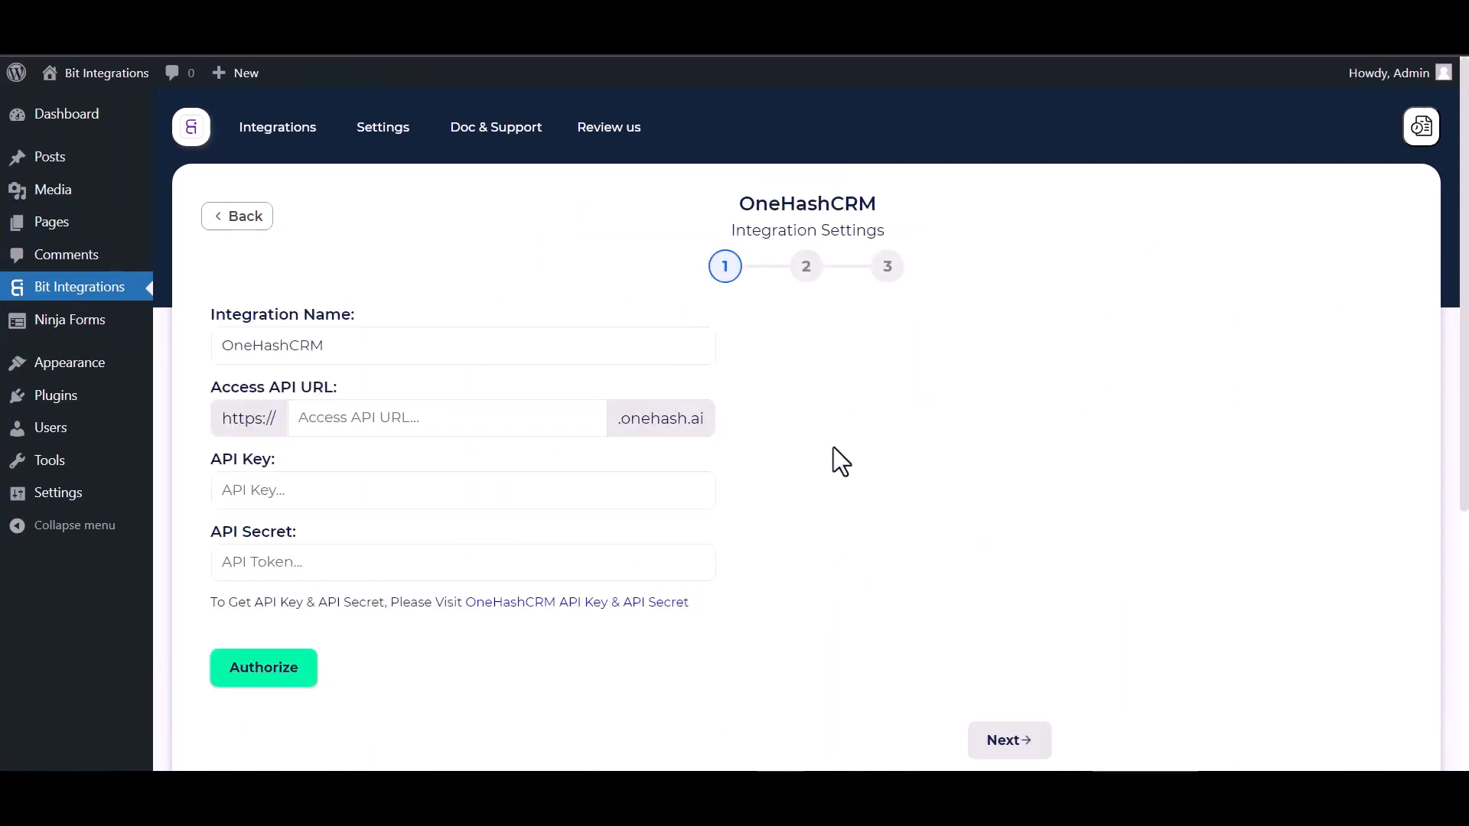
# - Enter the account's OneHash subdomain as the Access API URL, then switch to OneHash CRM
pyautogui.click(351, 419)
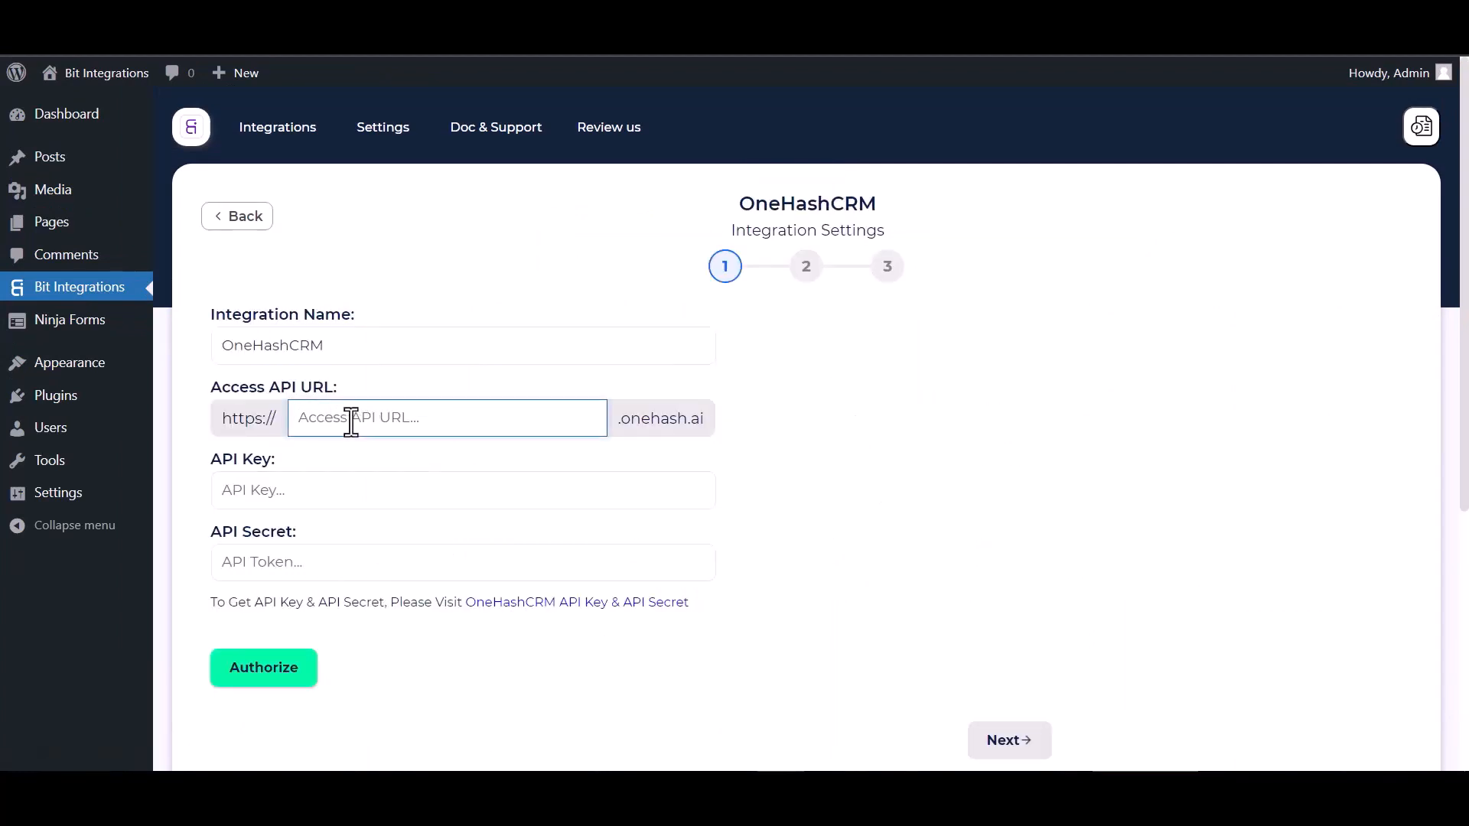
pyautogui.click(329, 499)
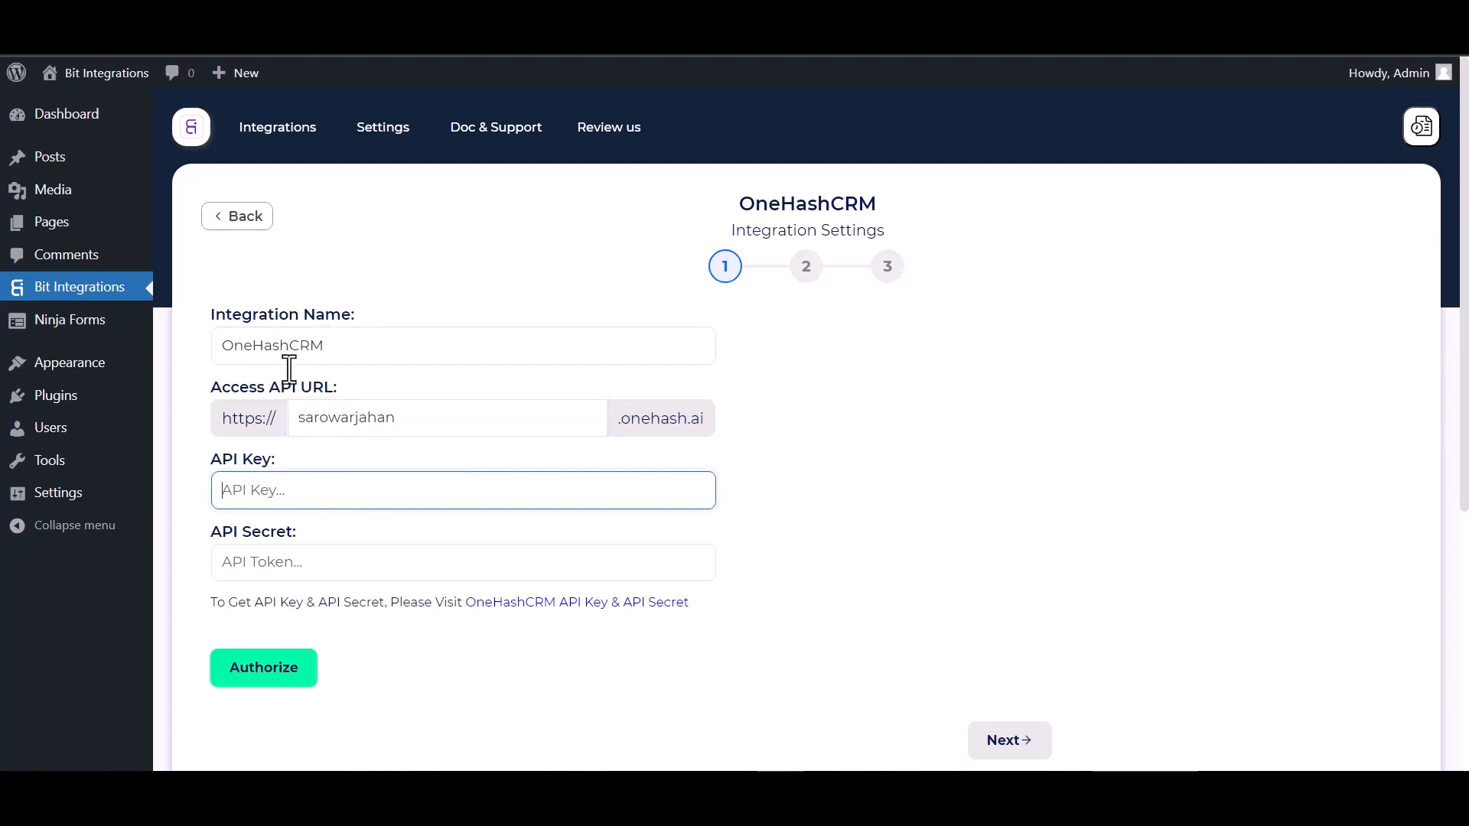
pyautogui.click(311, 18)
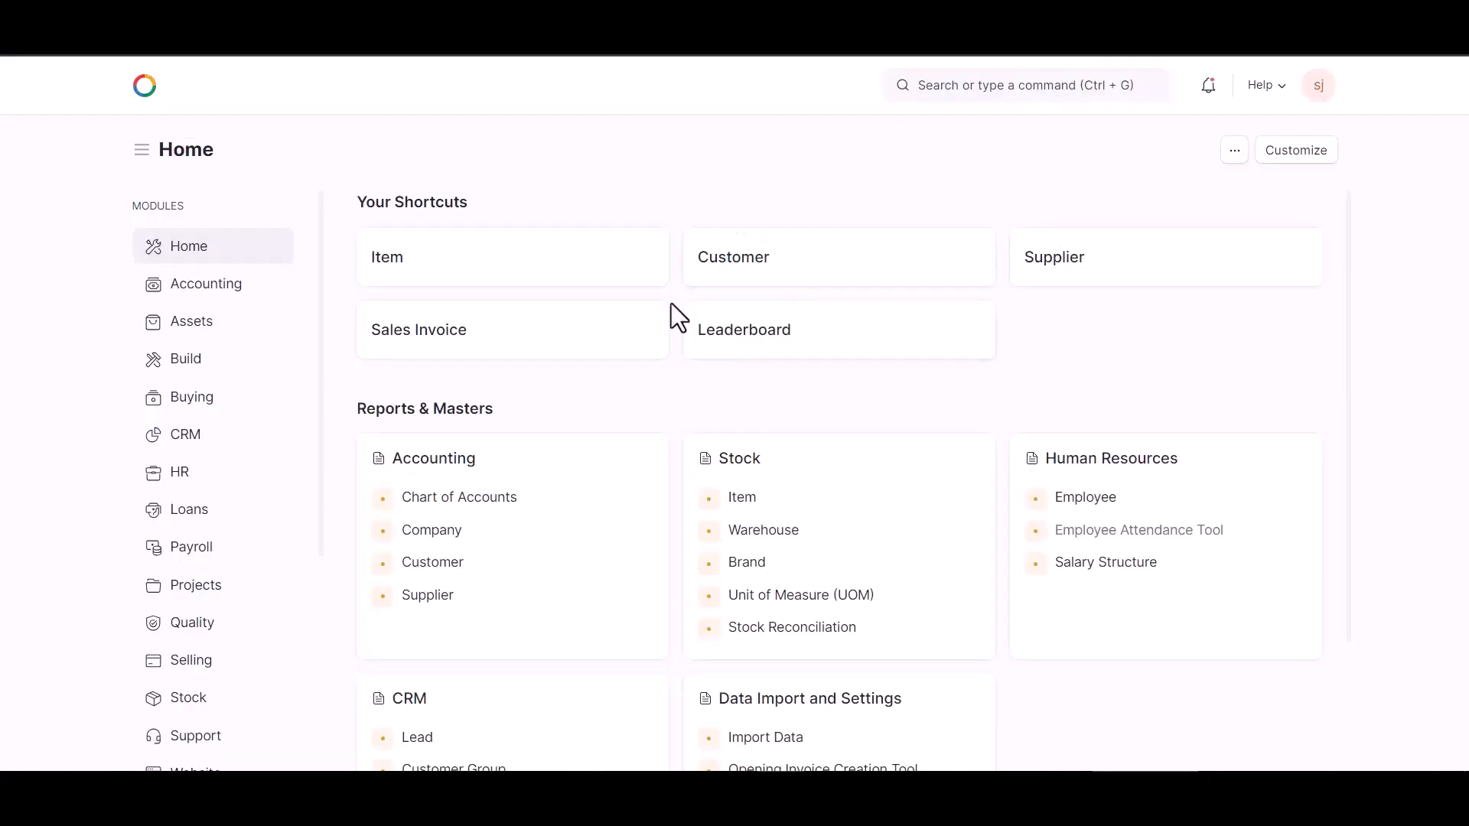
# - Generate new API keys under My Settings > API Access and copy the shown secret
pyautogui.click(1313, 93)
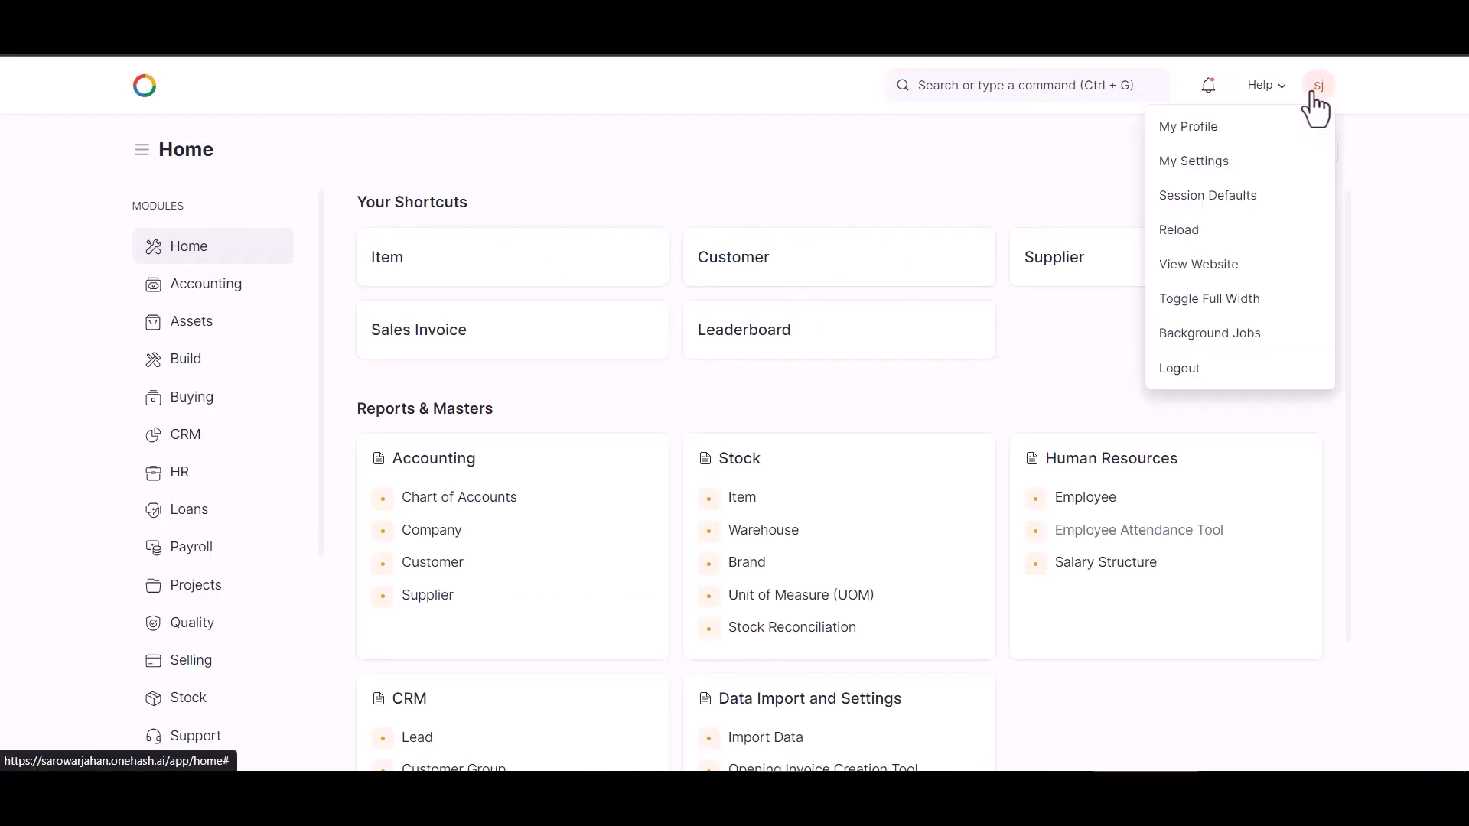
pyautogui.click(1223, 164)
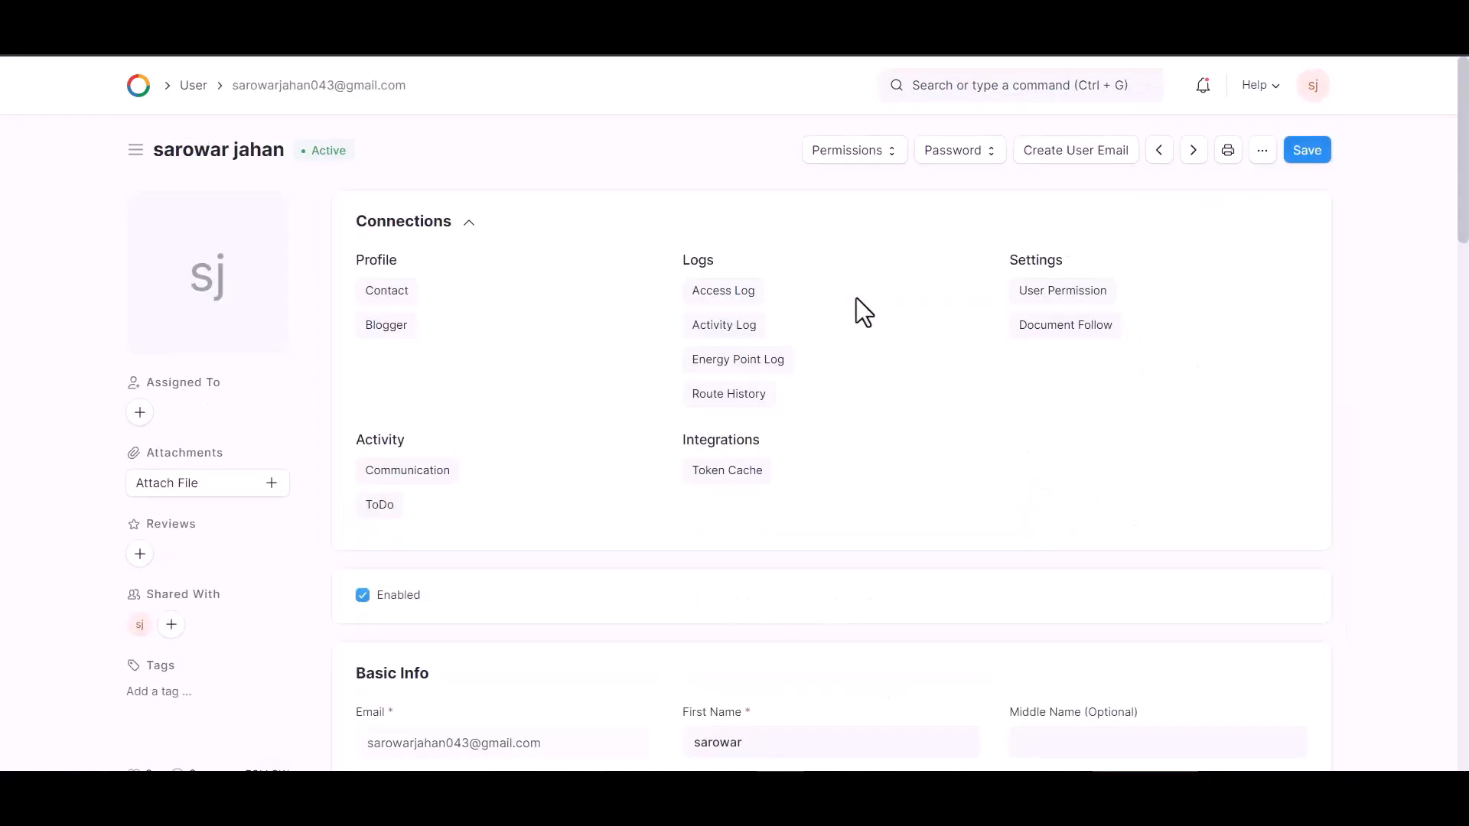
pyautogui.scroll(-20, 673, 459)
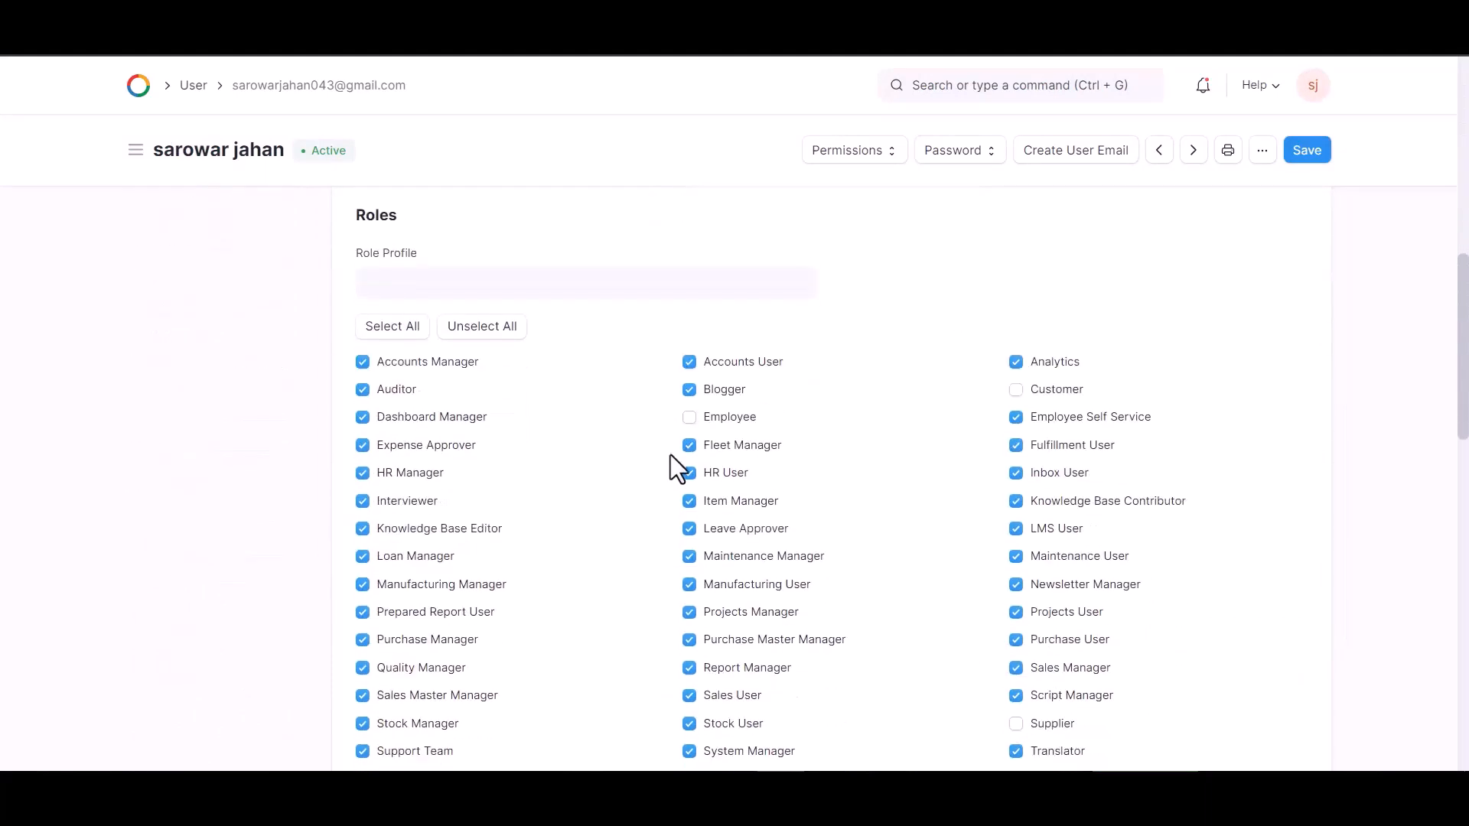
pyautogui.scroll(-6, 674, 452)
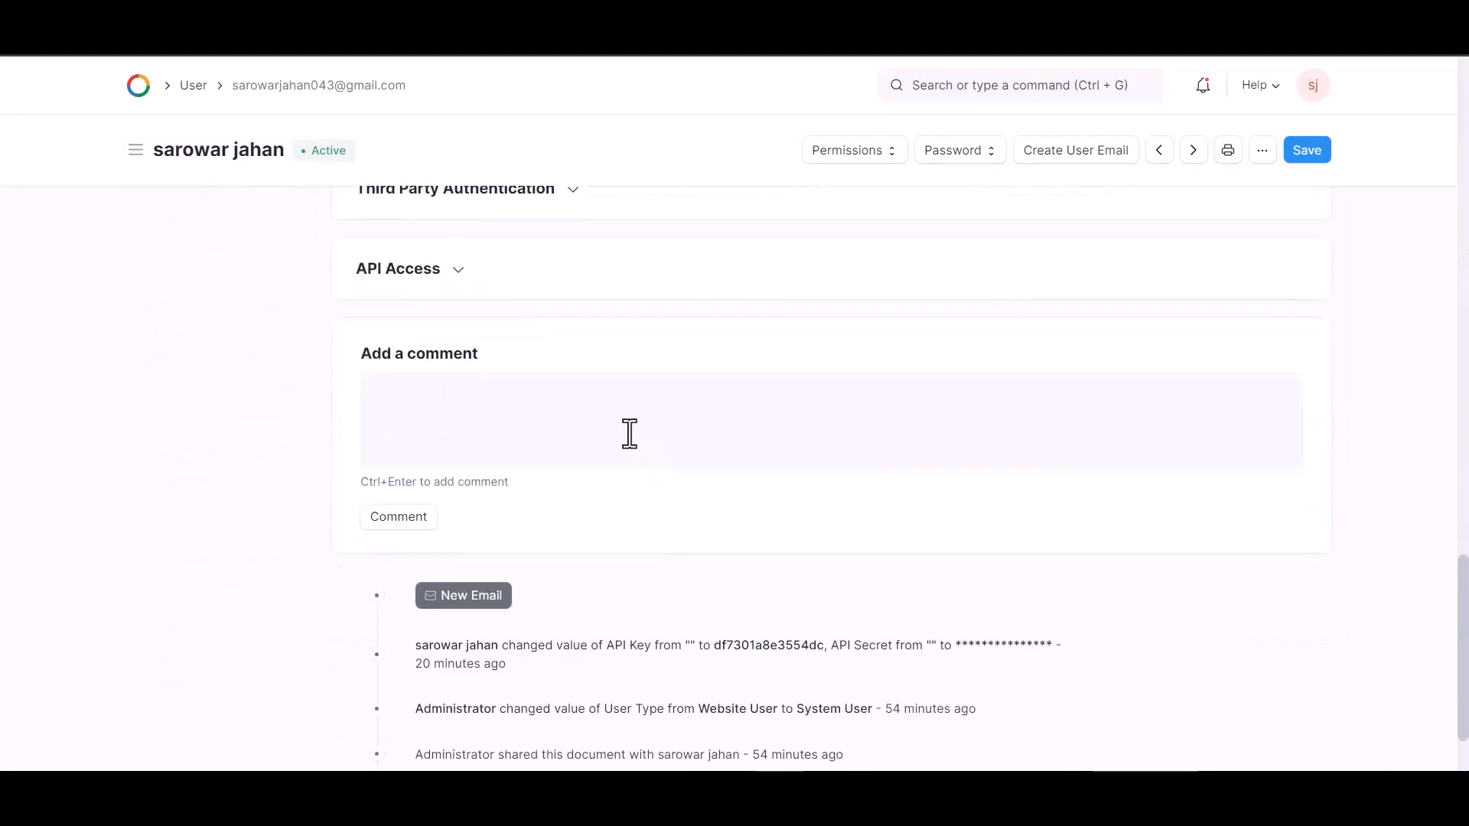
pyautogui.click(447, 281)
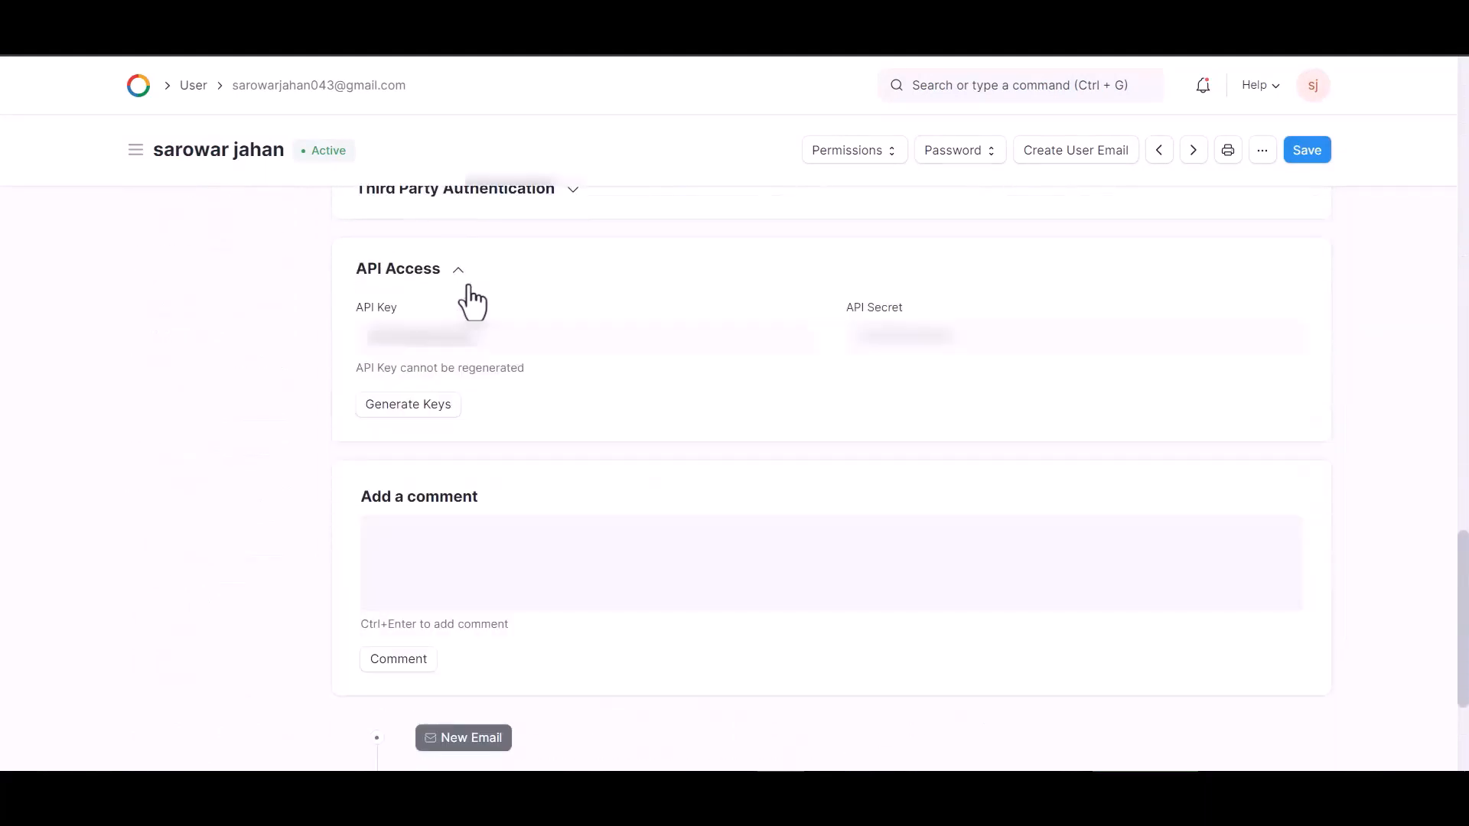
pyautogui.click(410, 413)
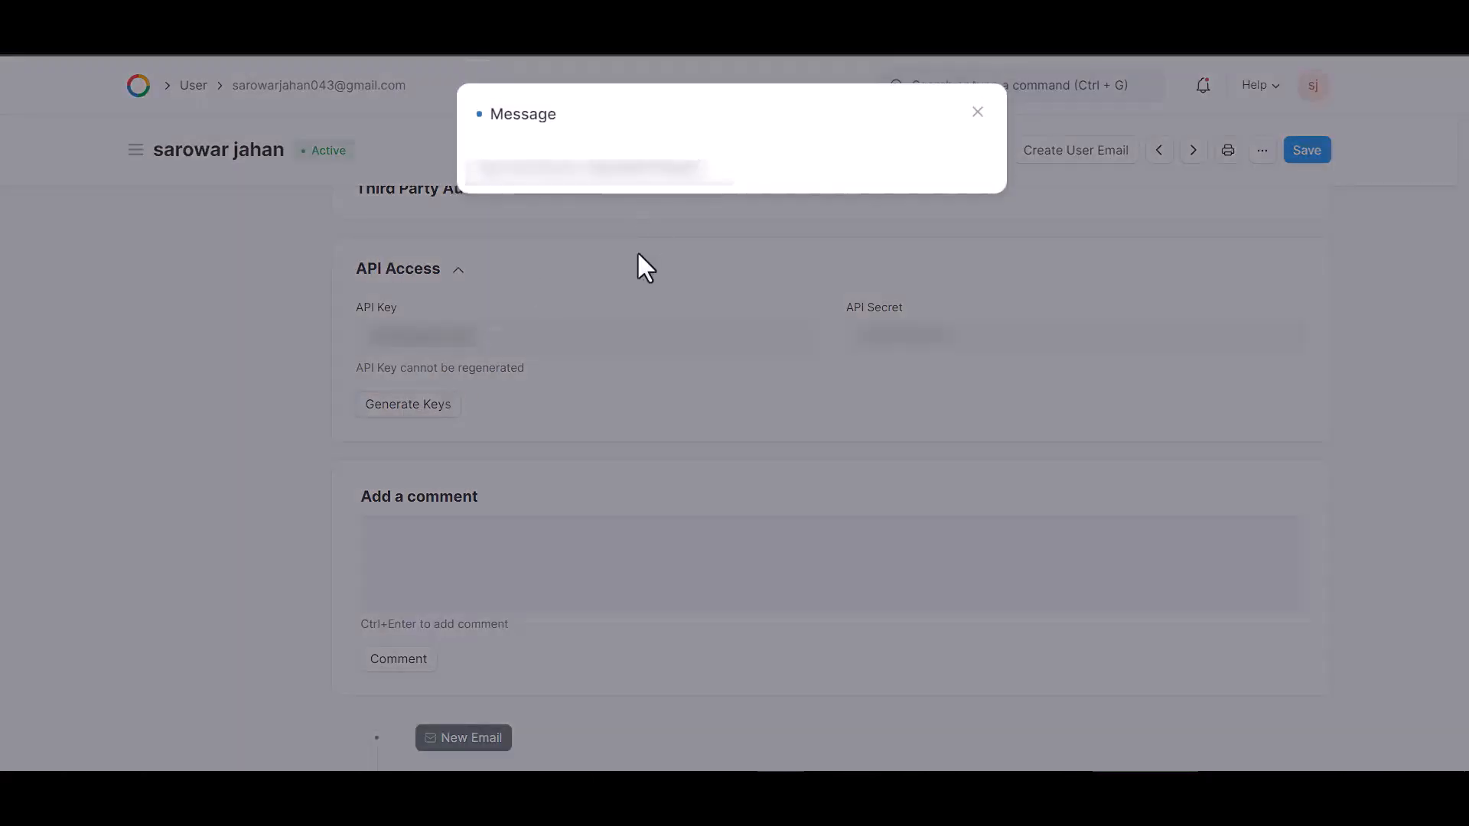
pyautogui.moveTo(701, 171); pyautogui.dragTo(586, 167)
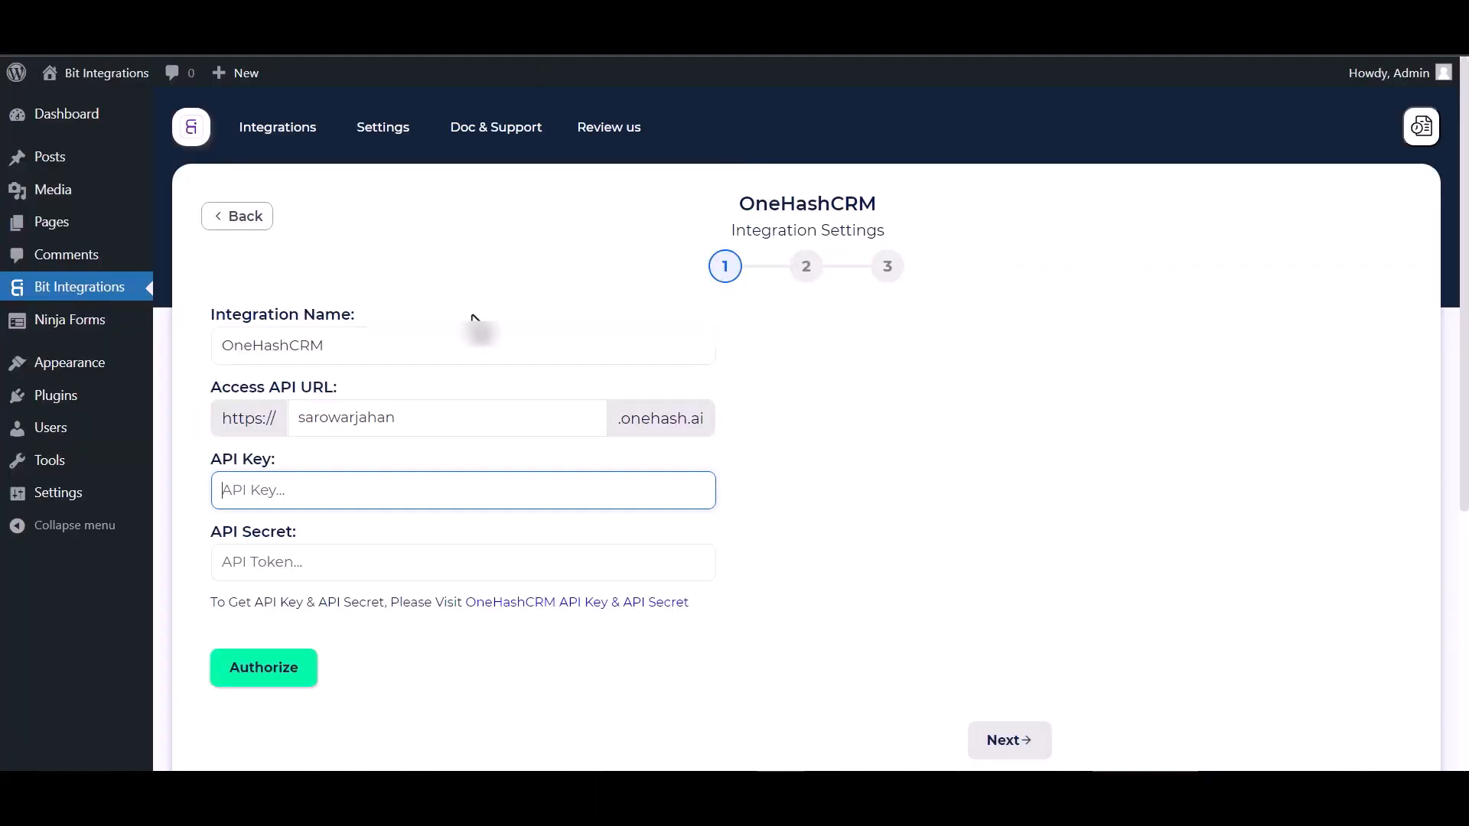
# - Paste the OneHash API secret and API key into Bit Integrations and authorize the connection
pyautogui.click(314, 566)
pyautogui.hotkey('ctrl', 'v')
pyautogui.hotkey('ctrl', 'v')
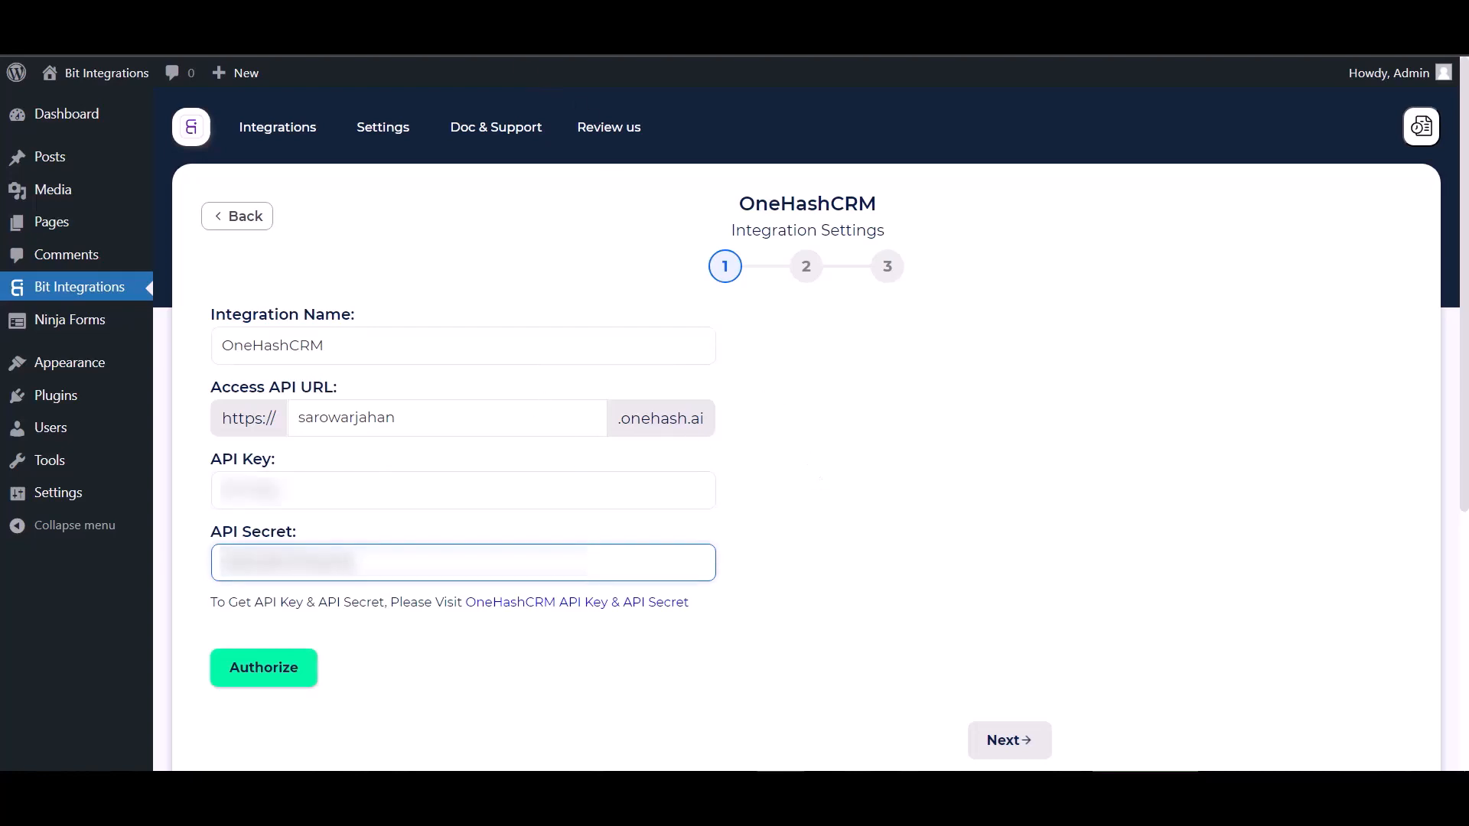
pyautogui.click(306, 23)
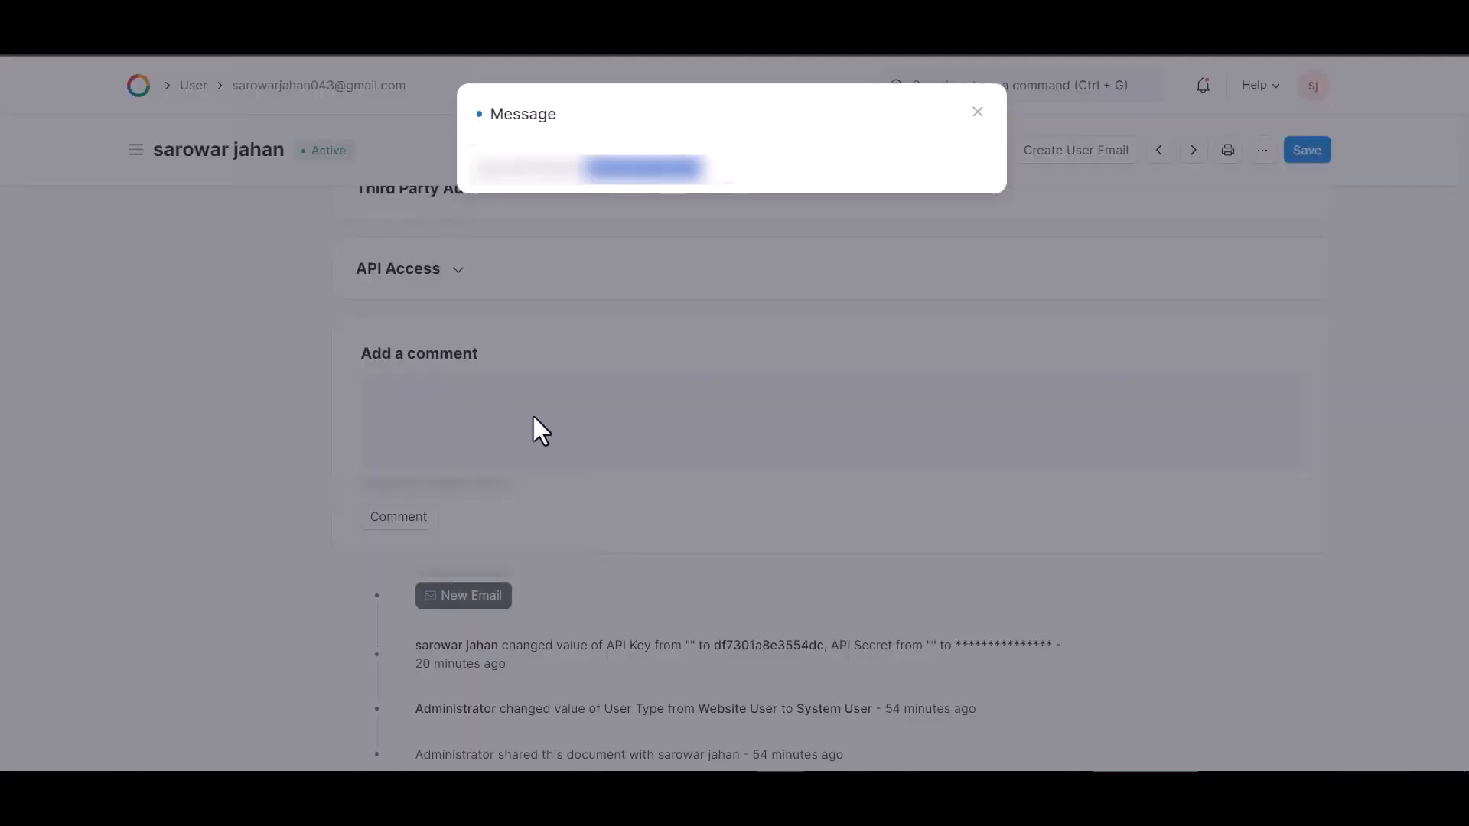
pyautogui.click(977, 112)
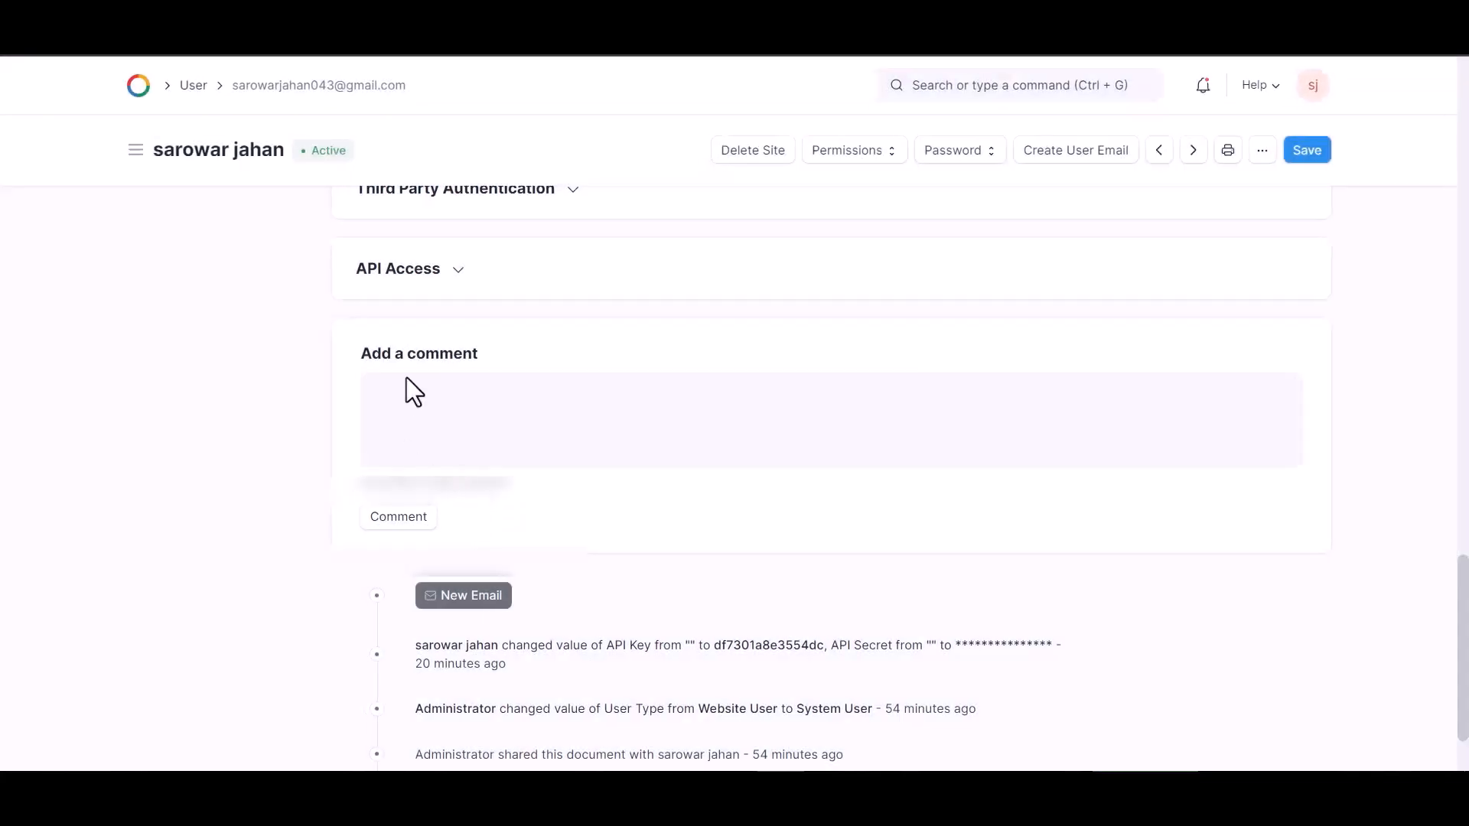
pyautogui.click(438, 276)
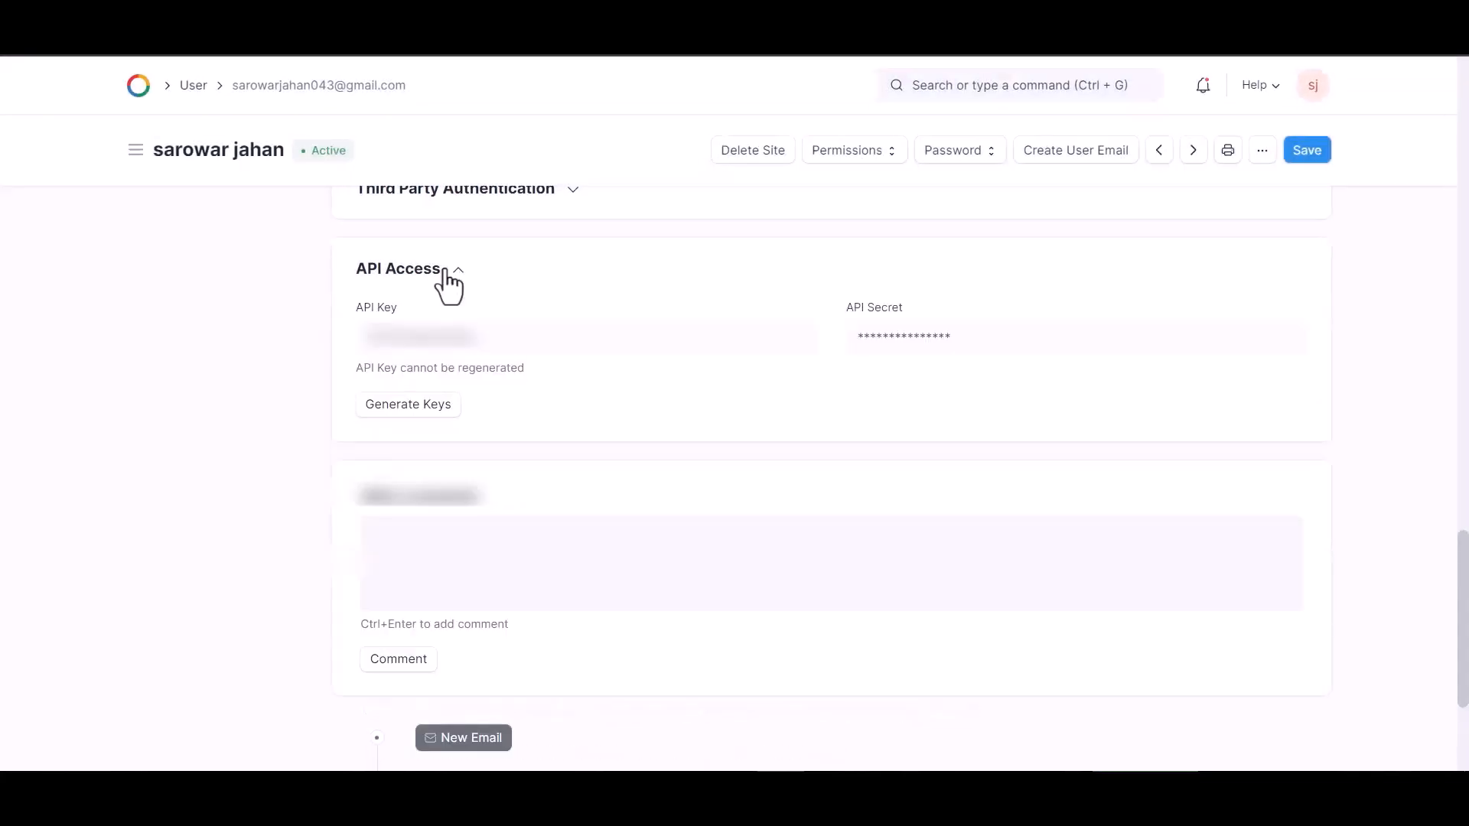
pyautogui.doubleClick(466, 343)
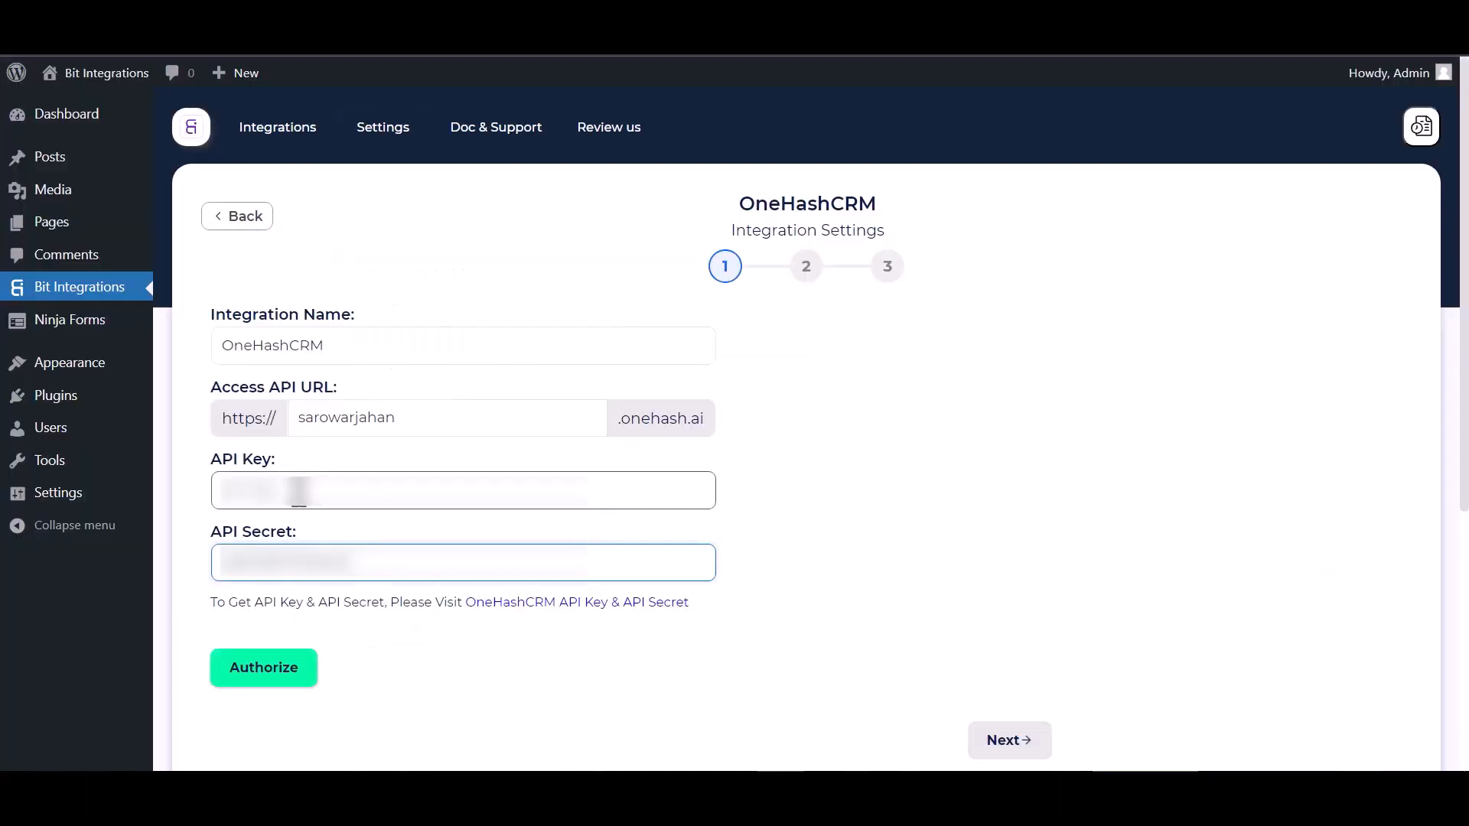
pyautogui.click(299, 491)
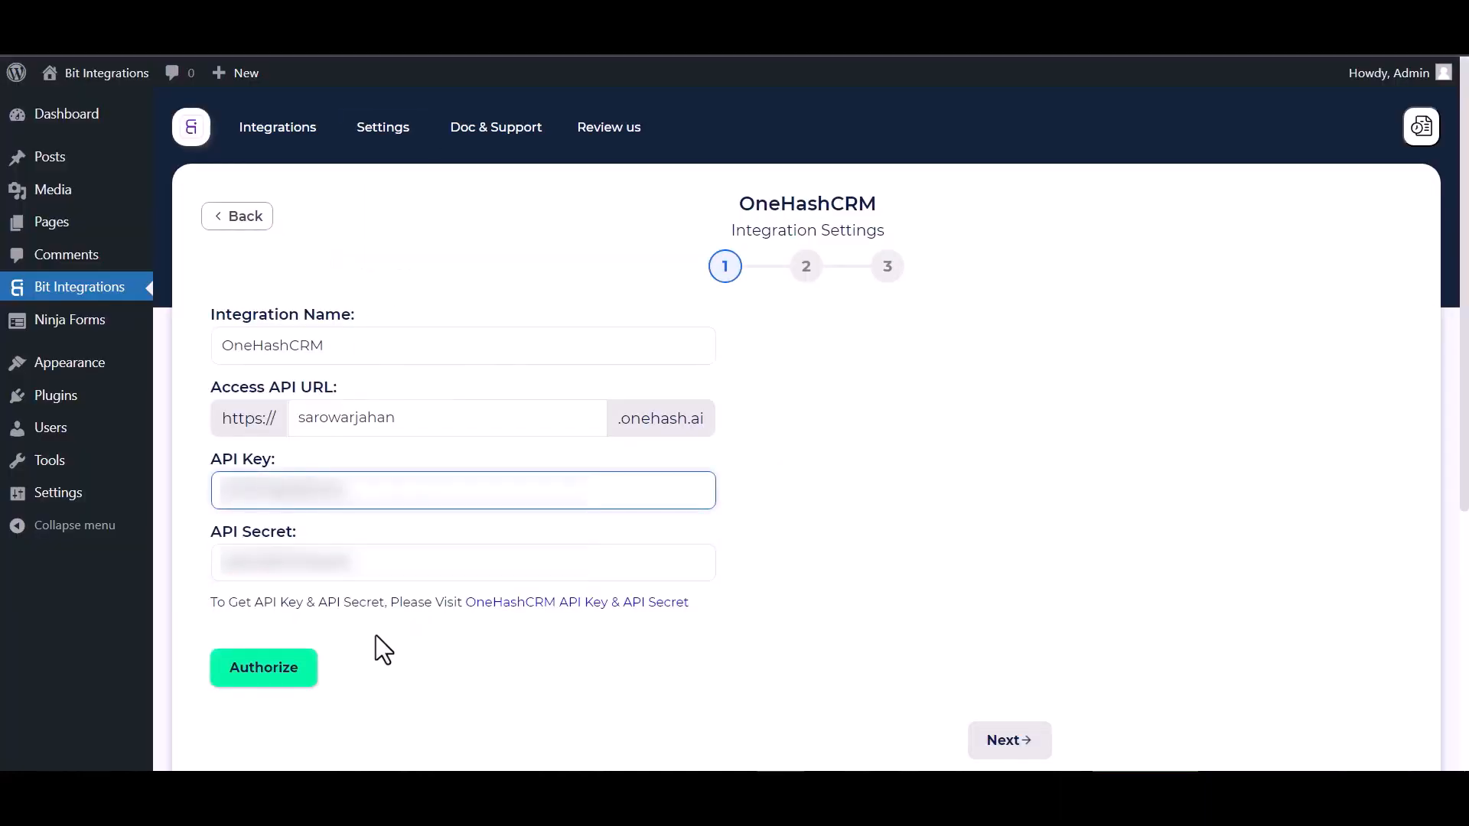
pyautogui.click(284, 678)
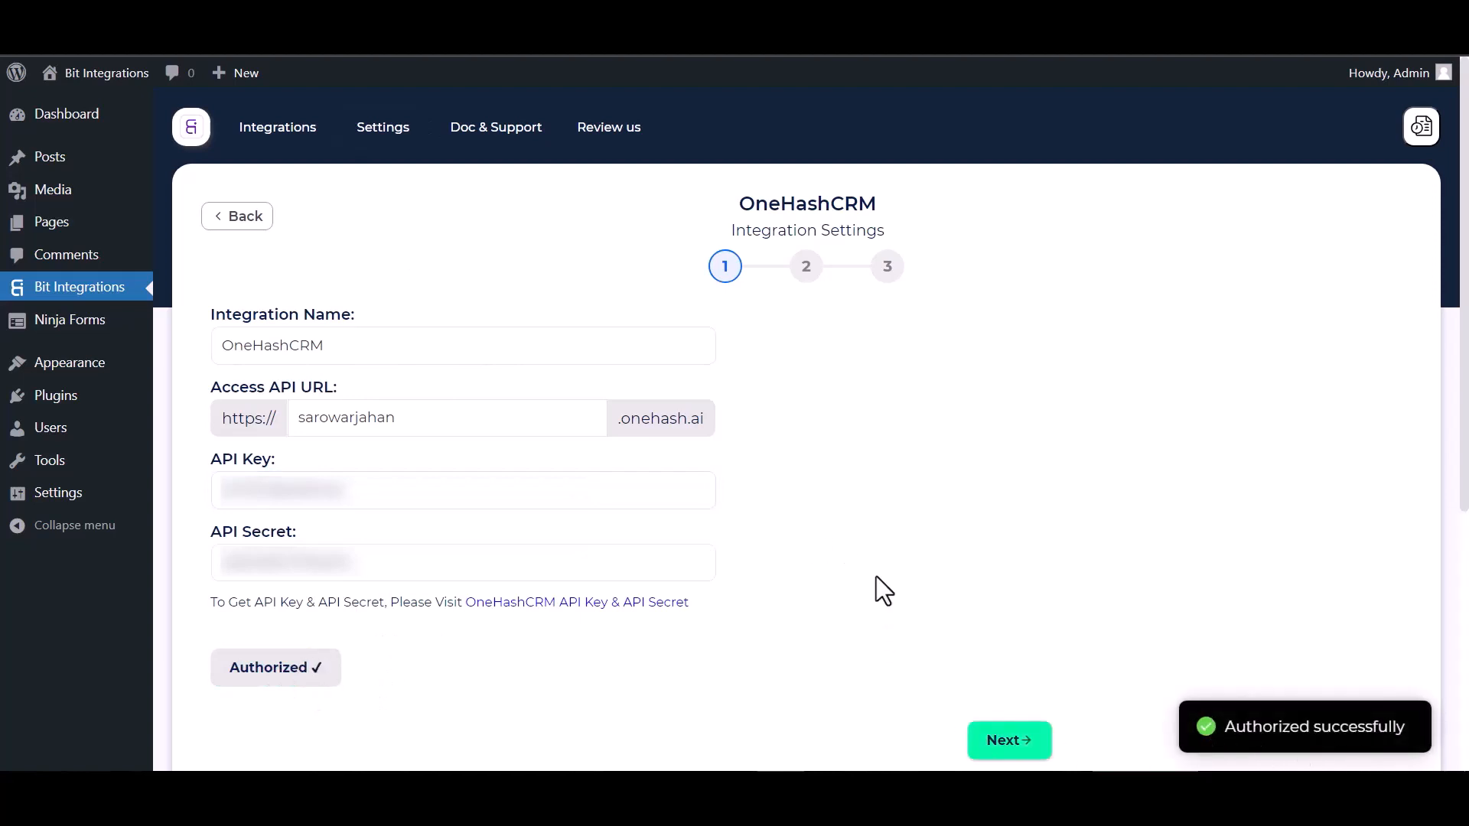
# - Set the OneHashCRM action to Create Contact
pyautogui.click(998, 752)
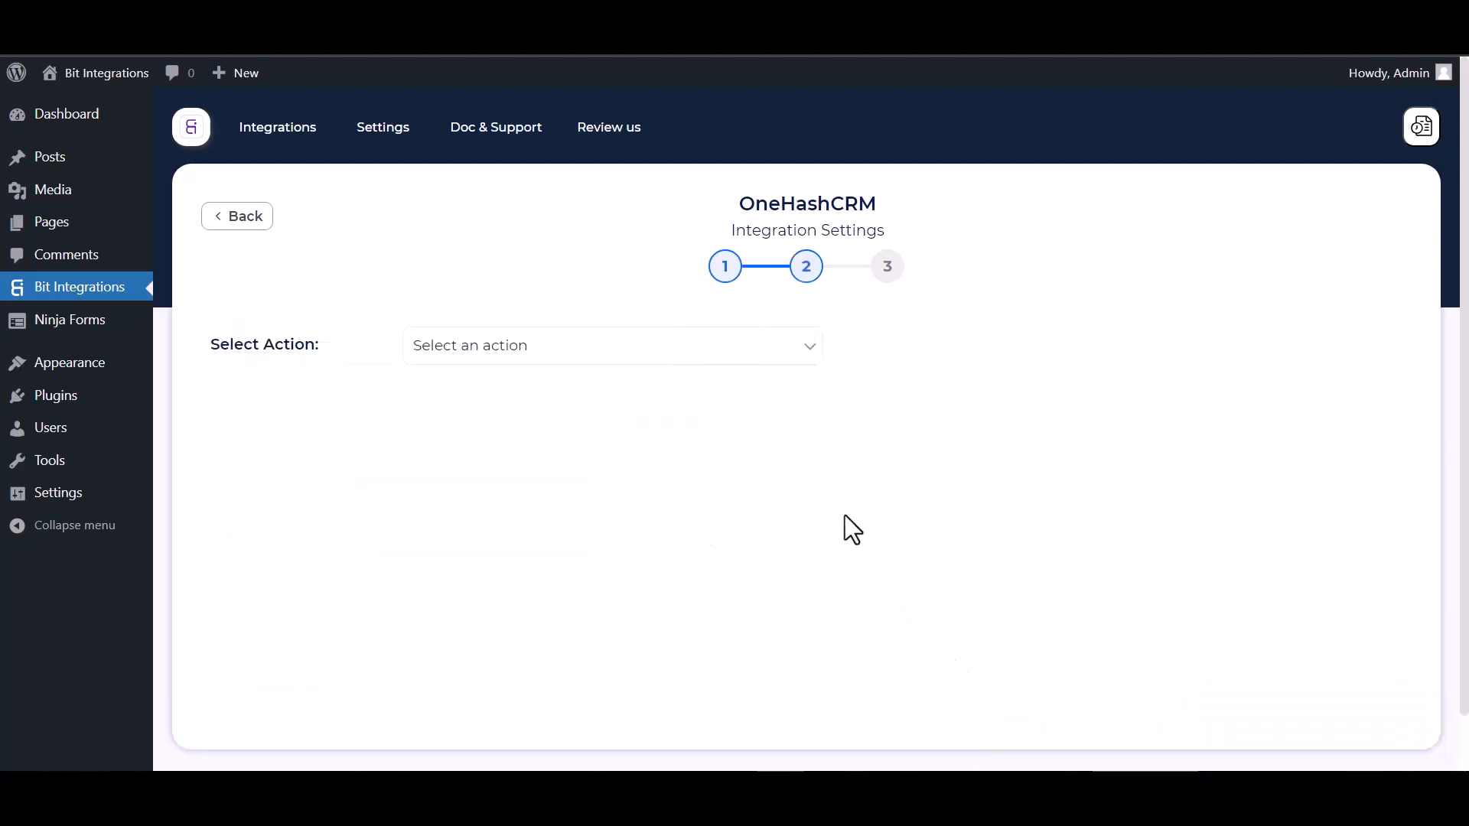
pyautogui.click(501, 346)
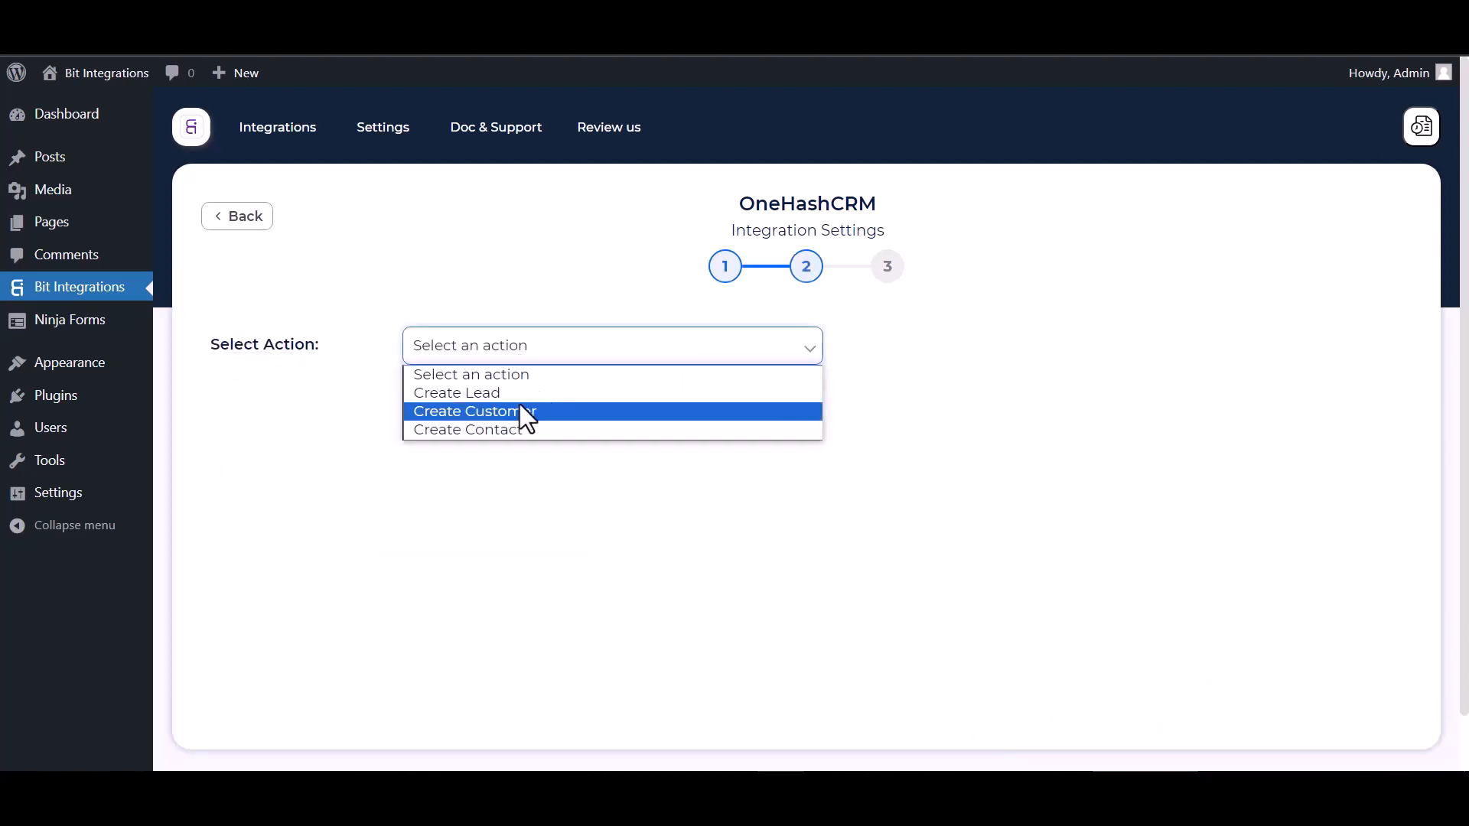
pyautogui.click(499, 429)
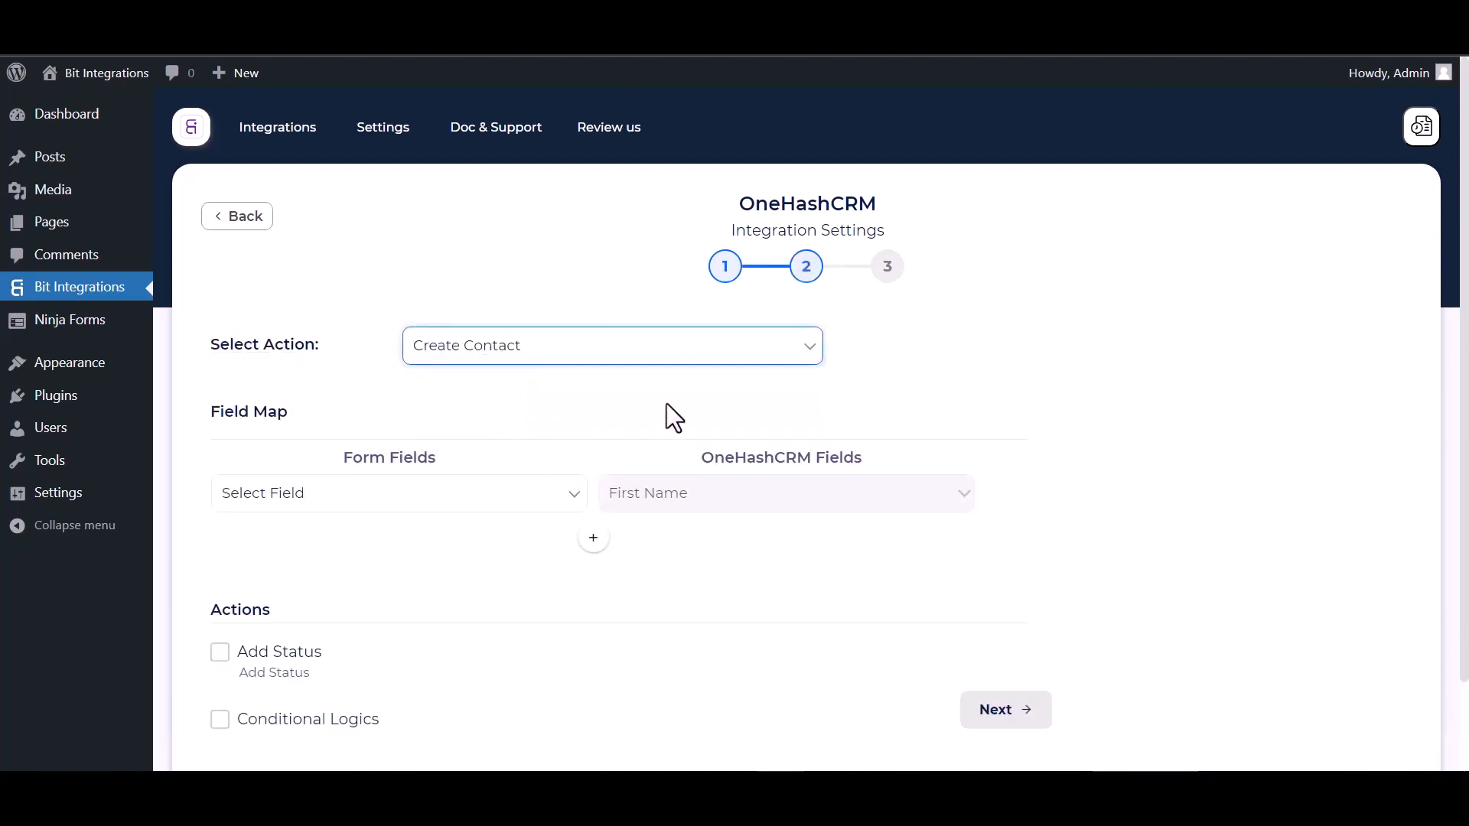
# - Map form First Name to CRM First Name and Last Name to CRM Last Name
pyautogui.click(462, 495)
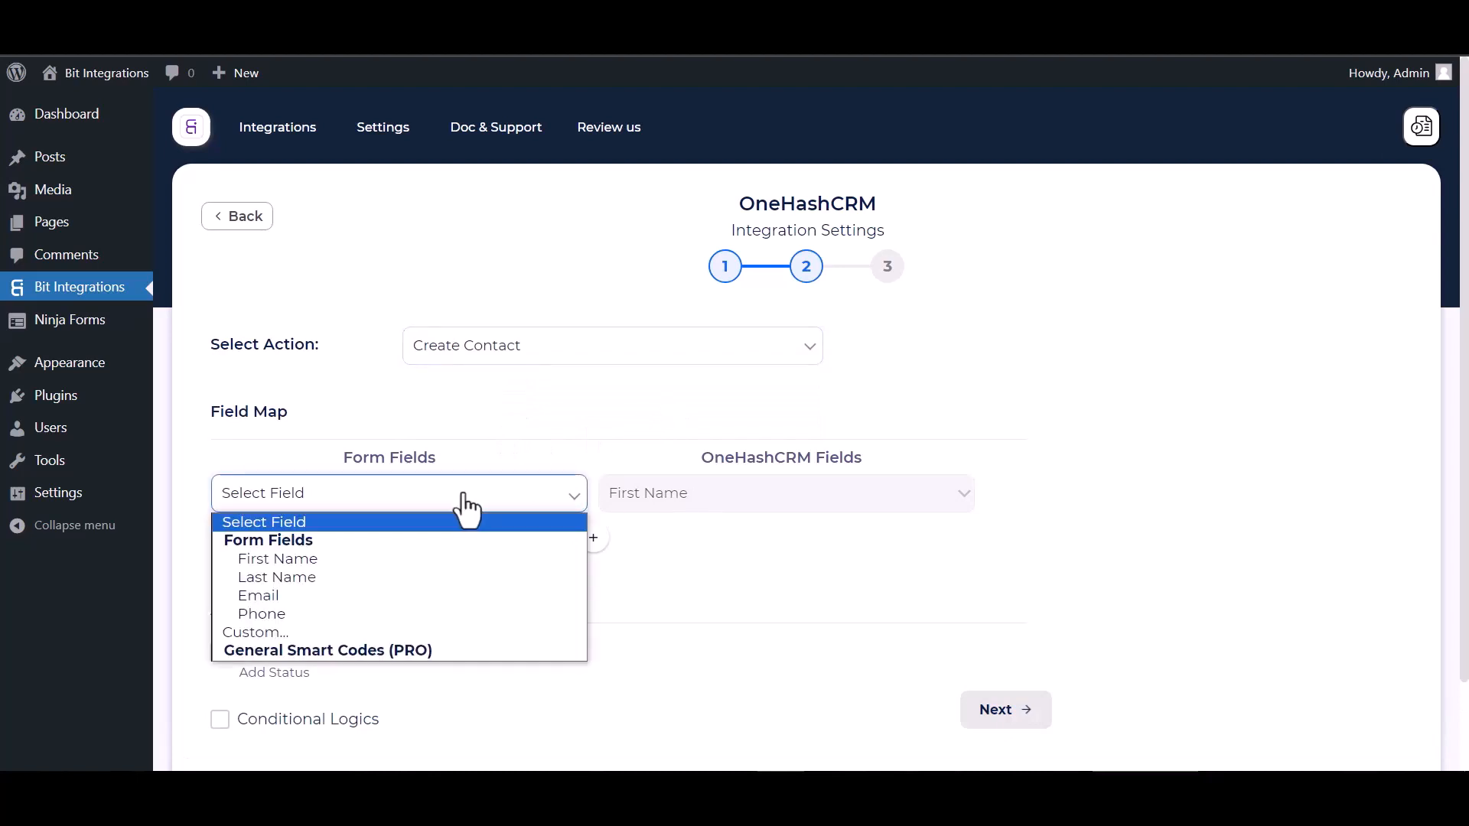
pyautogui.click(323, 559)
pyautogui.click(594, 538)
pyautogui.click(608, 543)
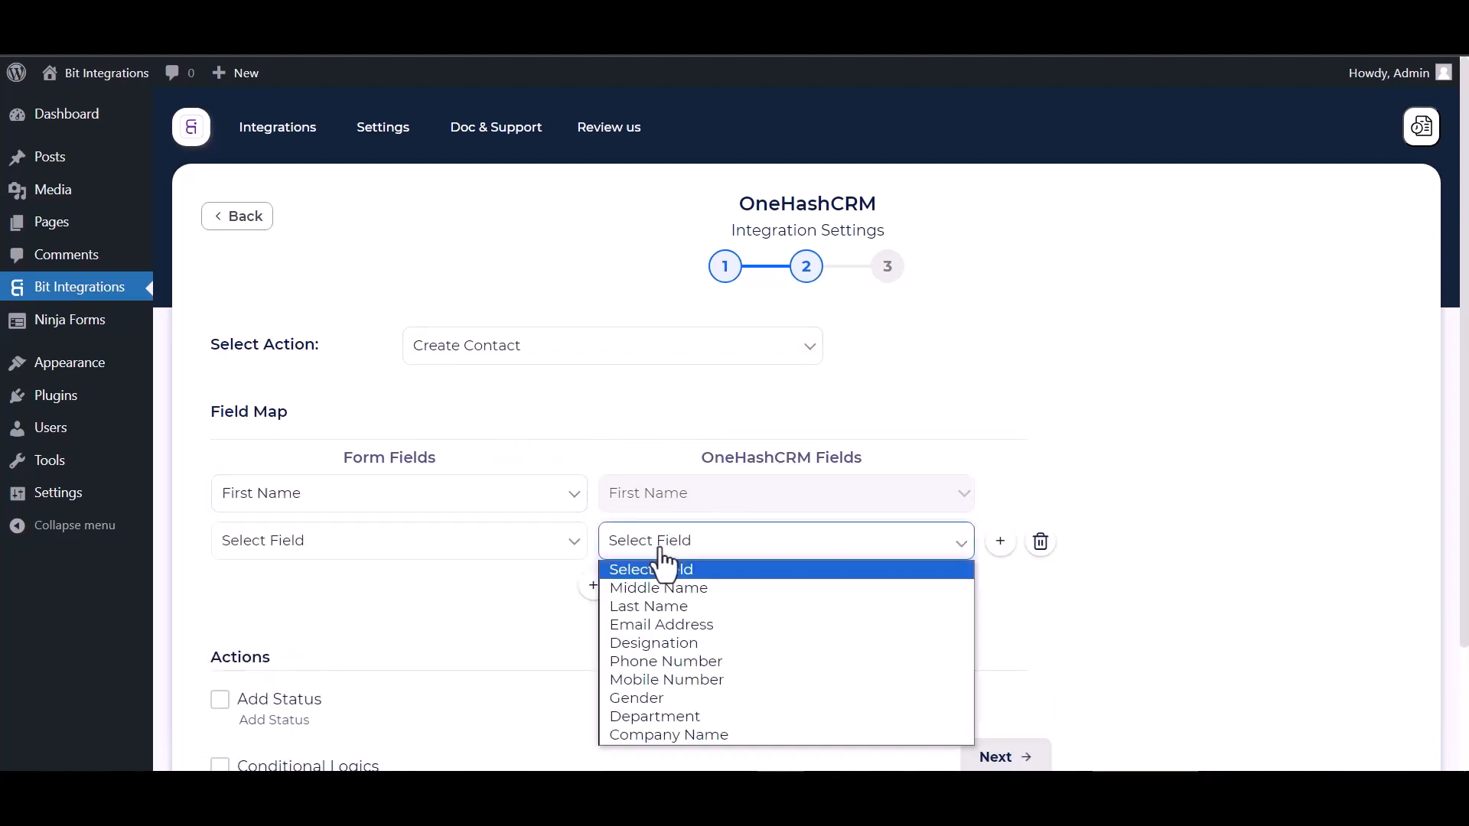
pyautogui.click(636, 604)
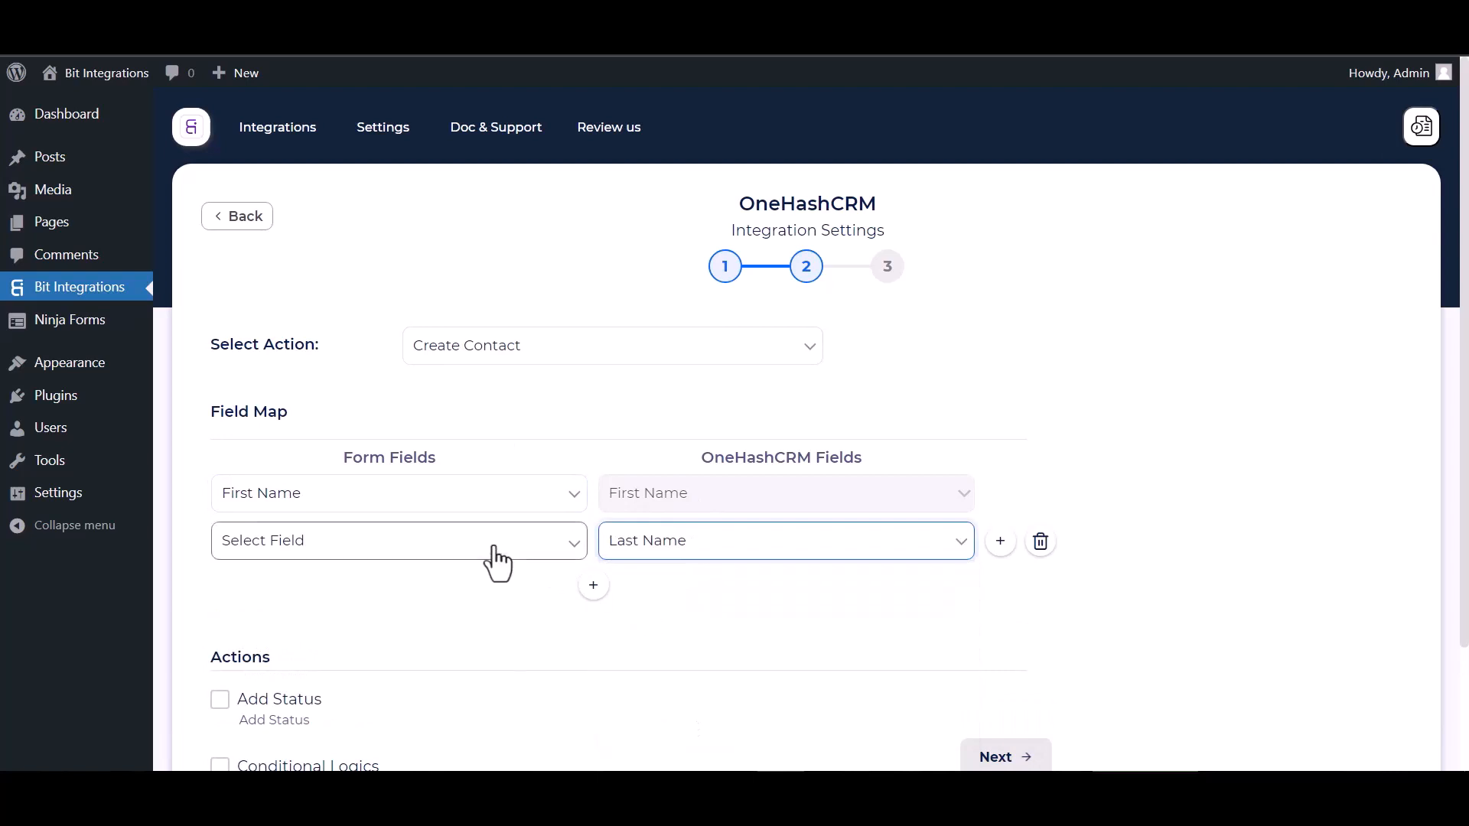
pyautogui.click(492, 553)
pyautogui.click(287, 624)
# - Add mapping rows for Email→Email Address and Phone→Phone Number
pyautogui.click(593, 586)
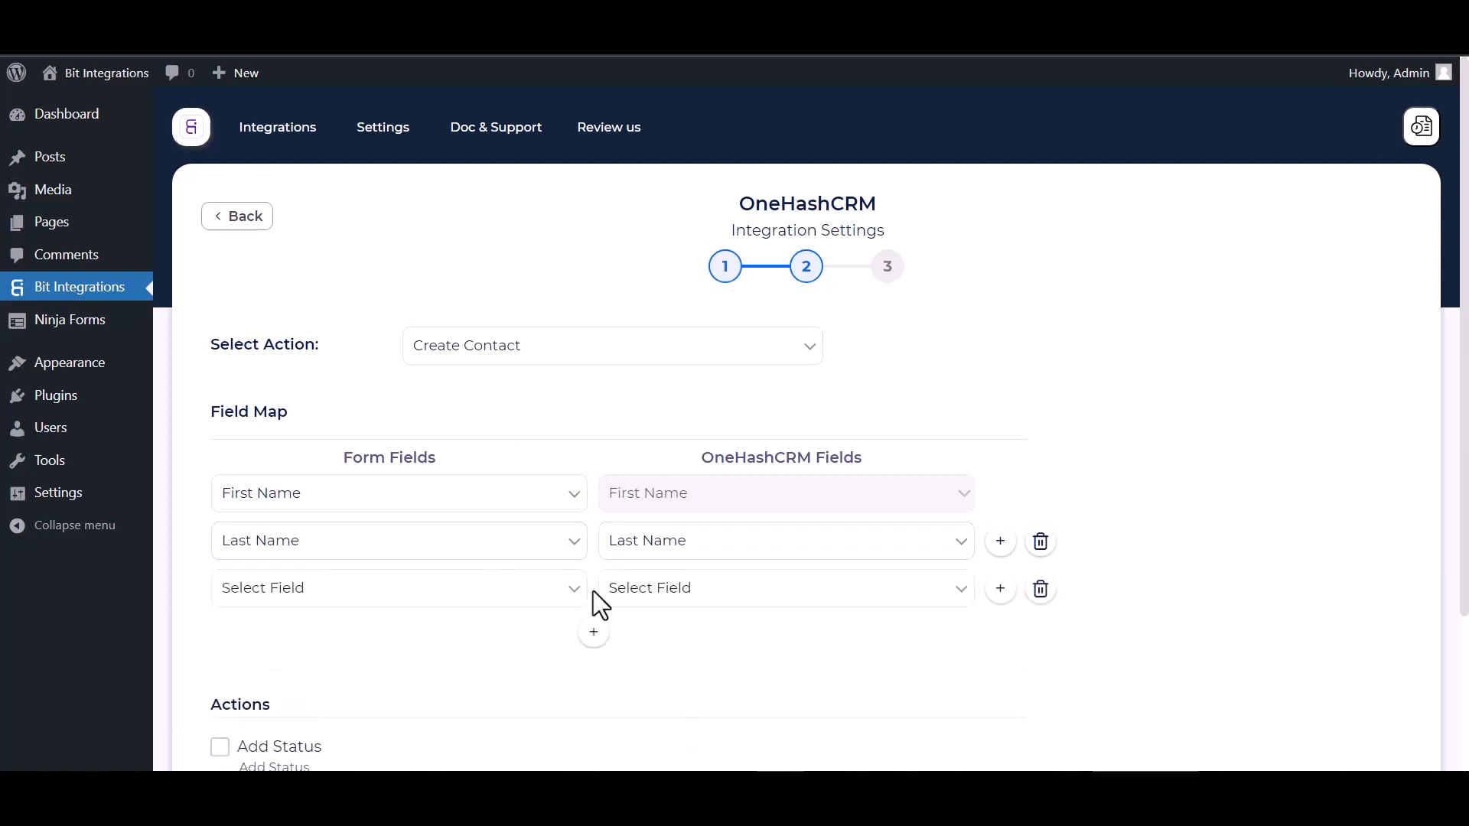
pyautogui.click(651, 589)
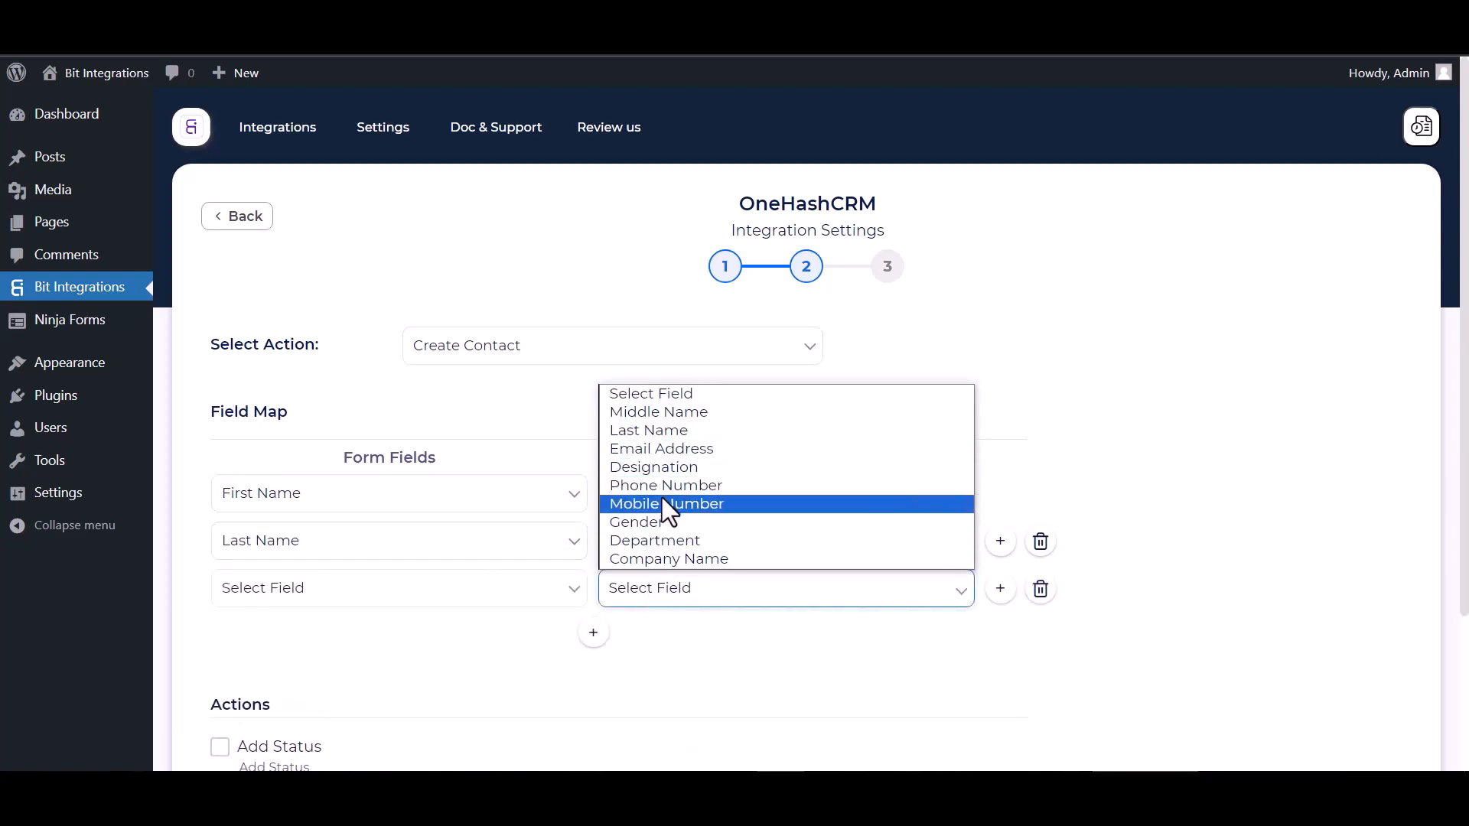
pyautogui.click(661, 450)
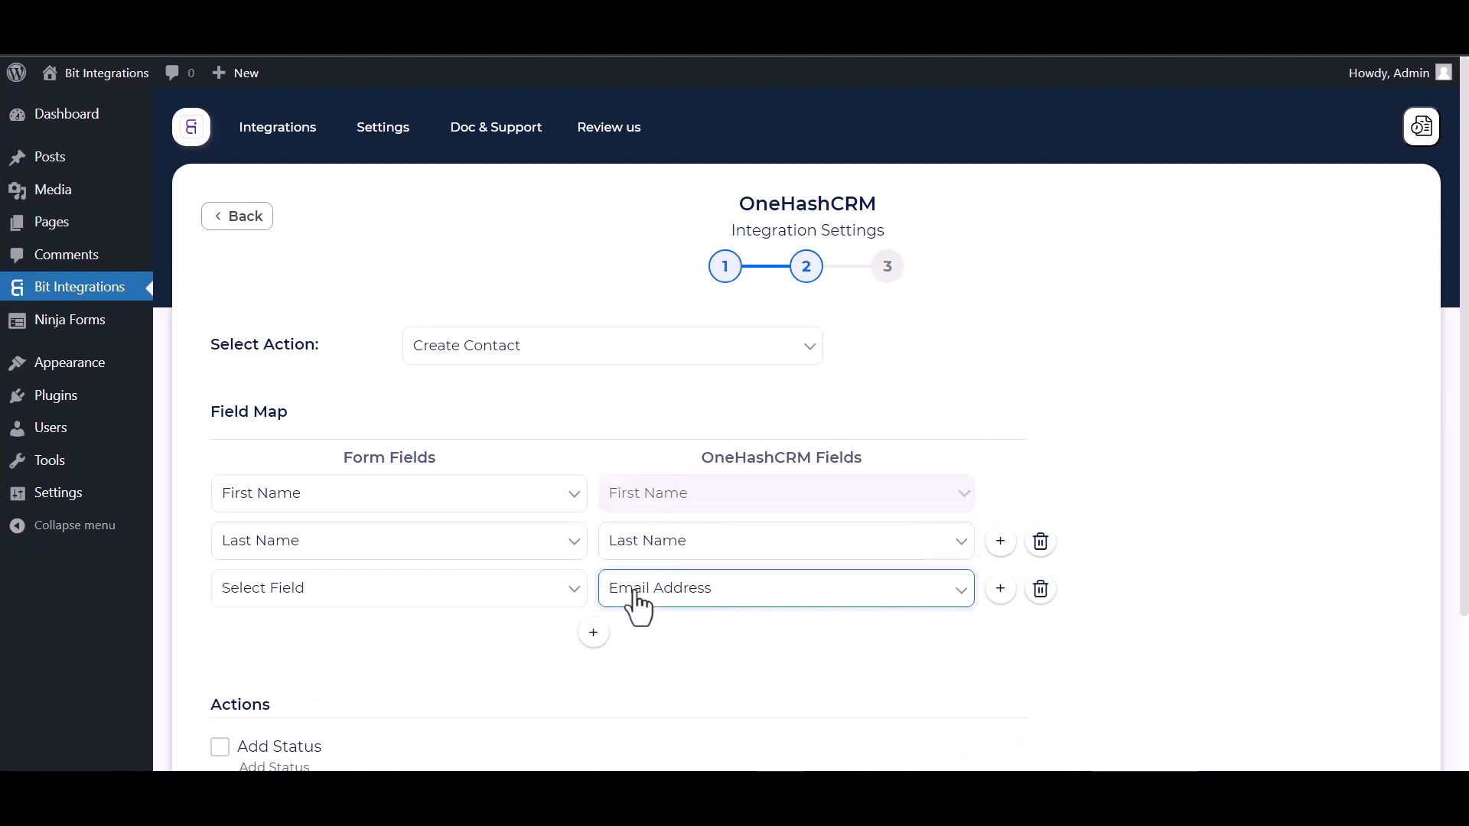
pyautogui.click(469, 591)
pyautogui.click(263, 691)
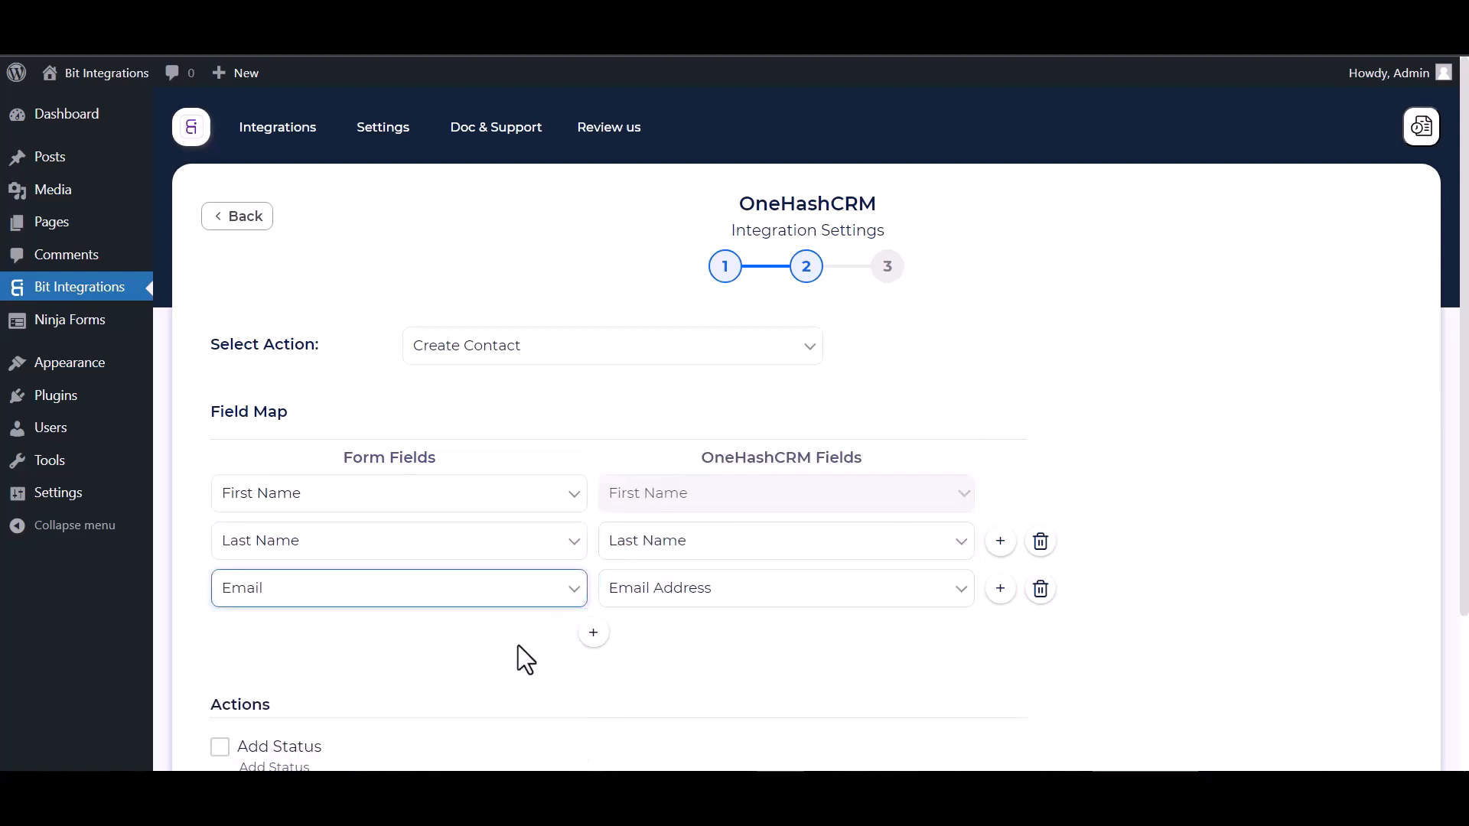
pyautogui.click(593, 632)
pyautogui.click(651, 639)
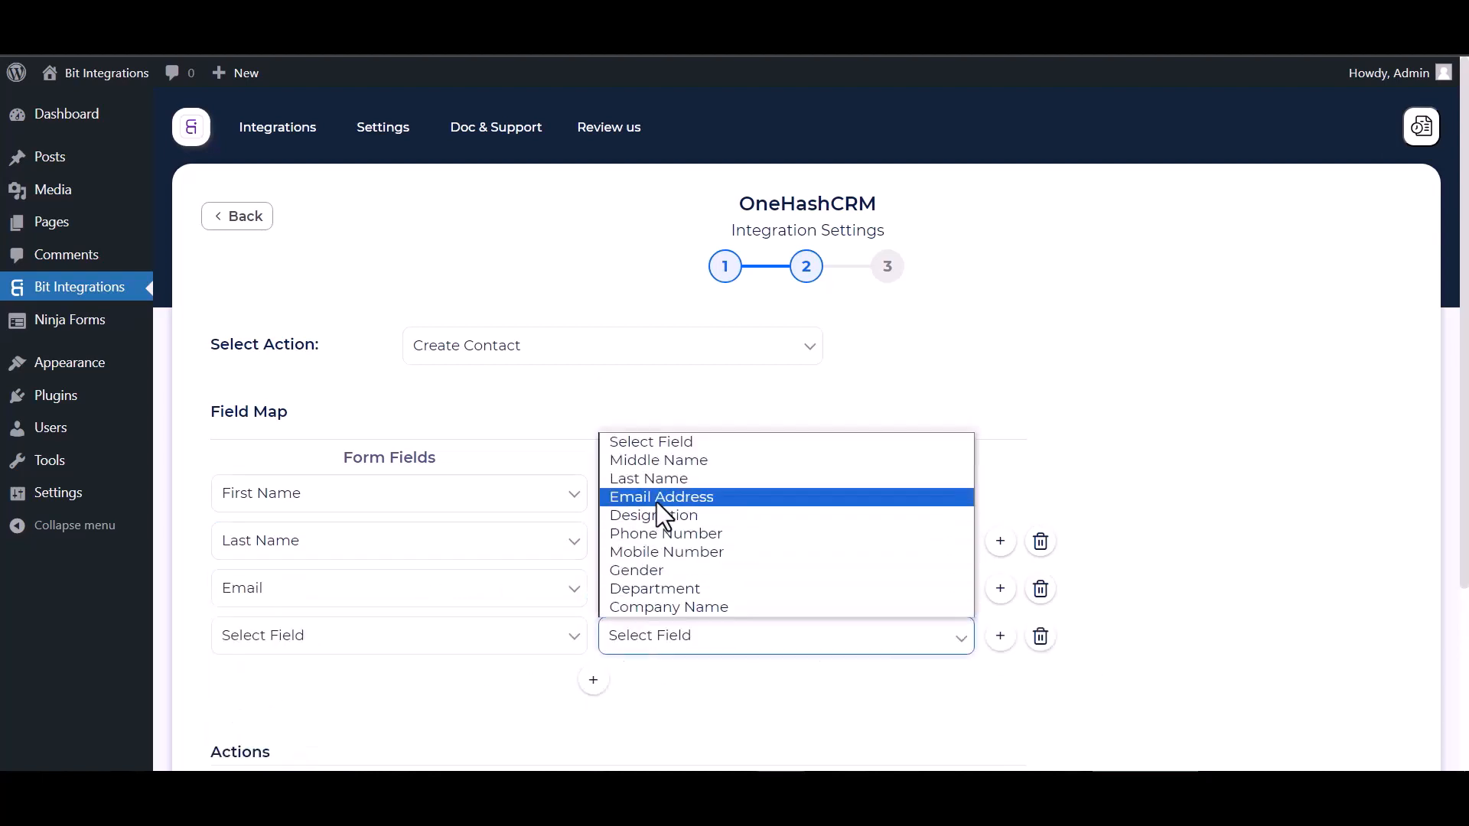
pyautogui.click(650, 535)
pyautogui.click(552, 647)
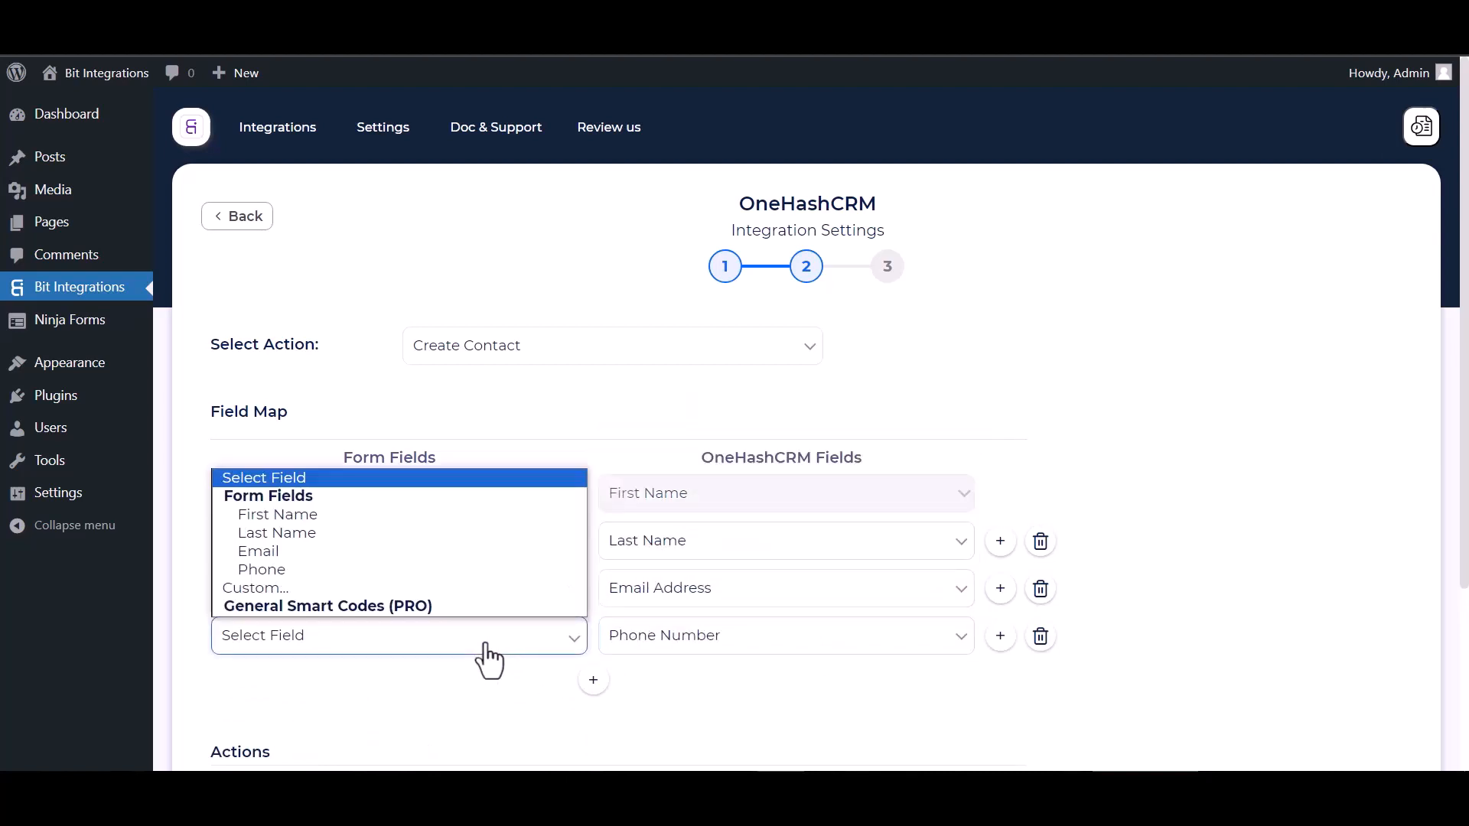
pyautogui.click(271, 572)
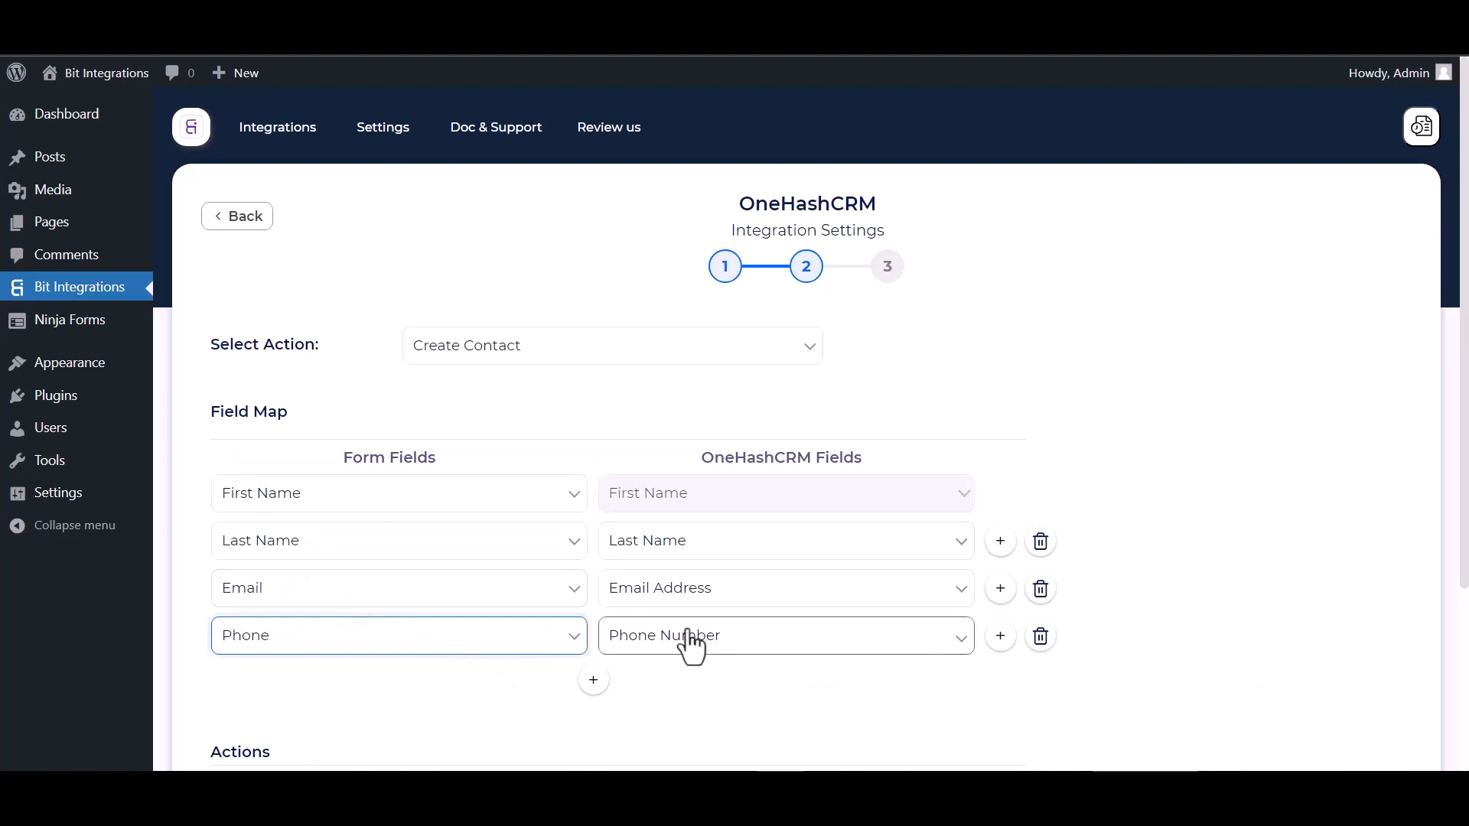
pyautogui.click(1082, 452)
pyautogui.scroll(-3, 740, 540)
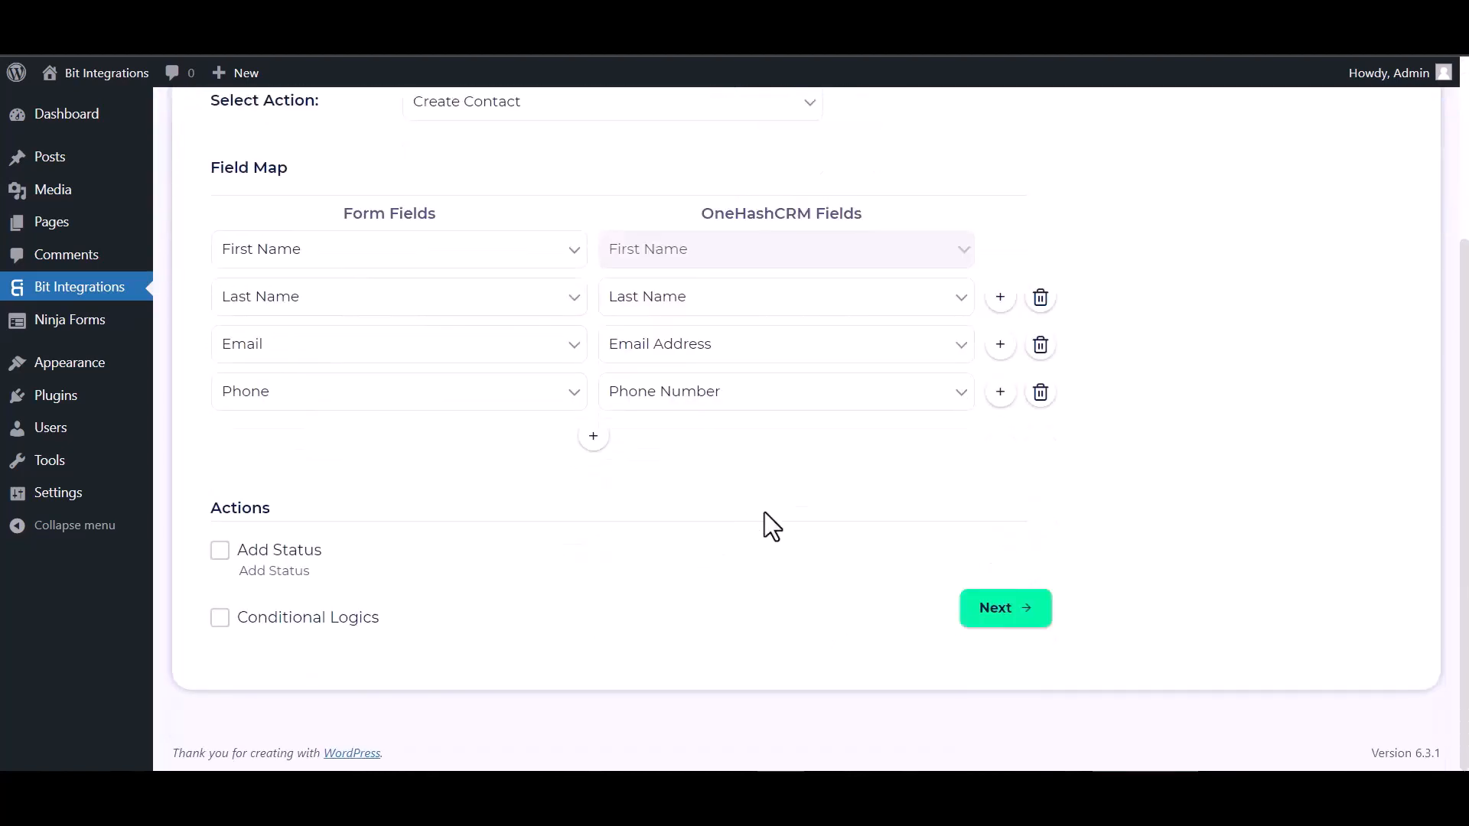
# - Cancel Add Status and leave Conditional Logics switched off
pyautogui.click(221, 552)
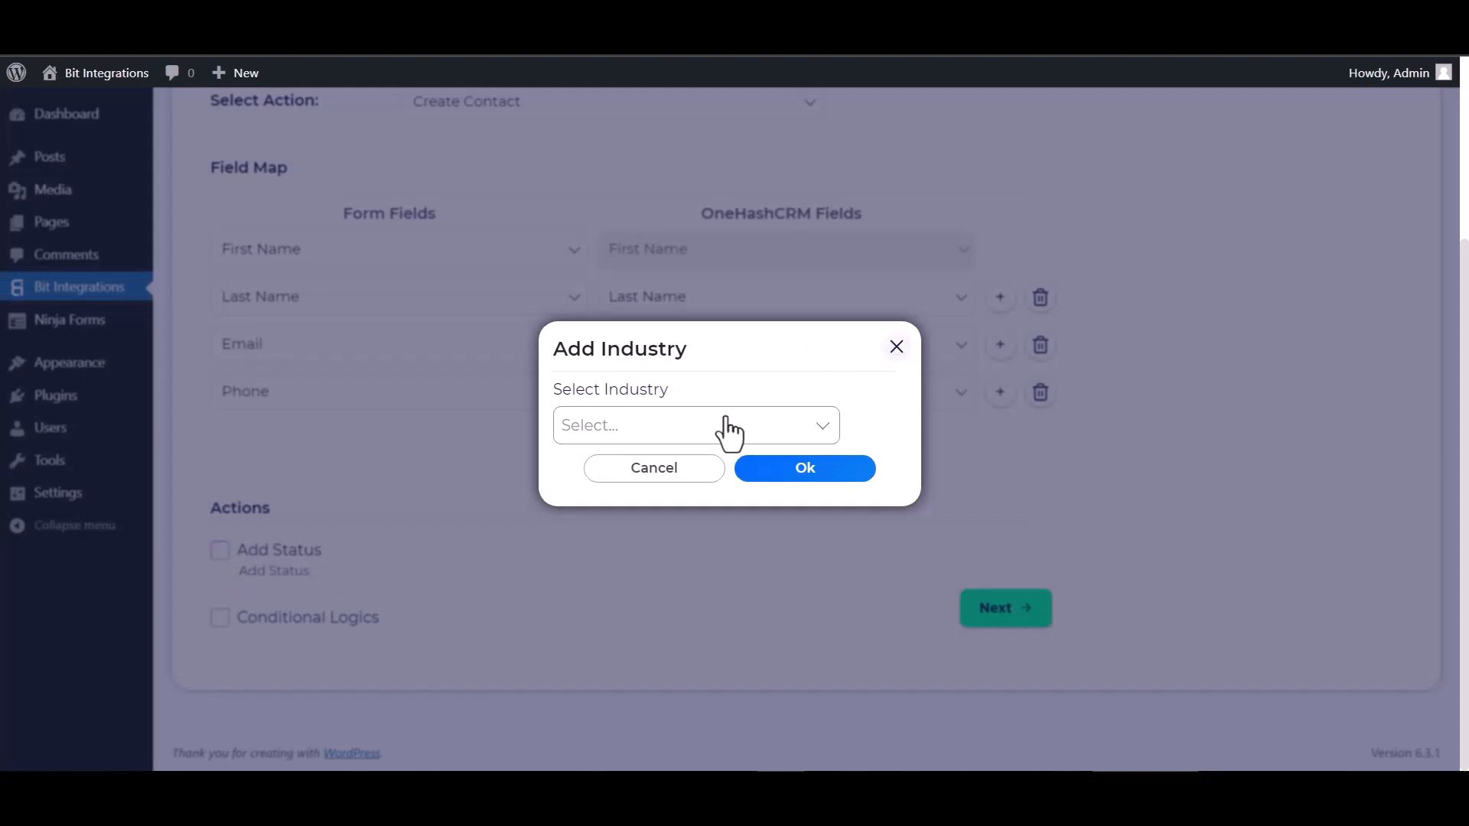
pyautogui.click(654, 467)
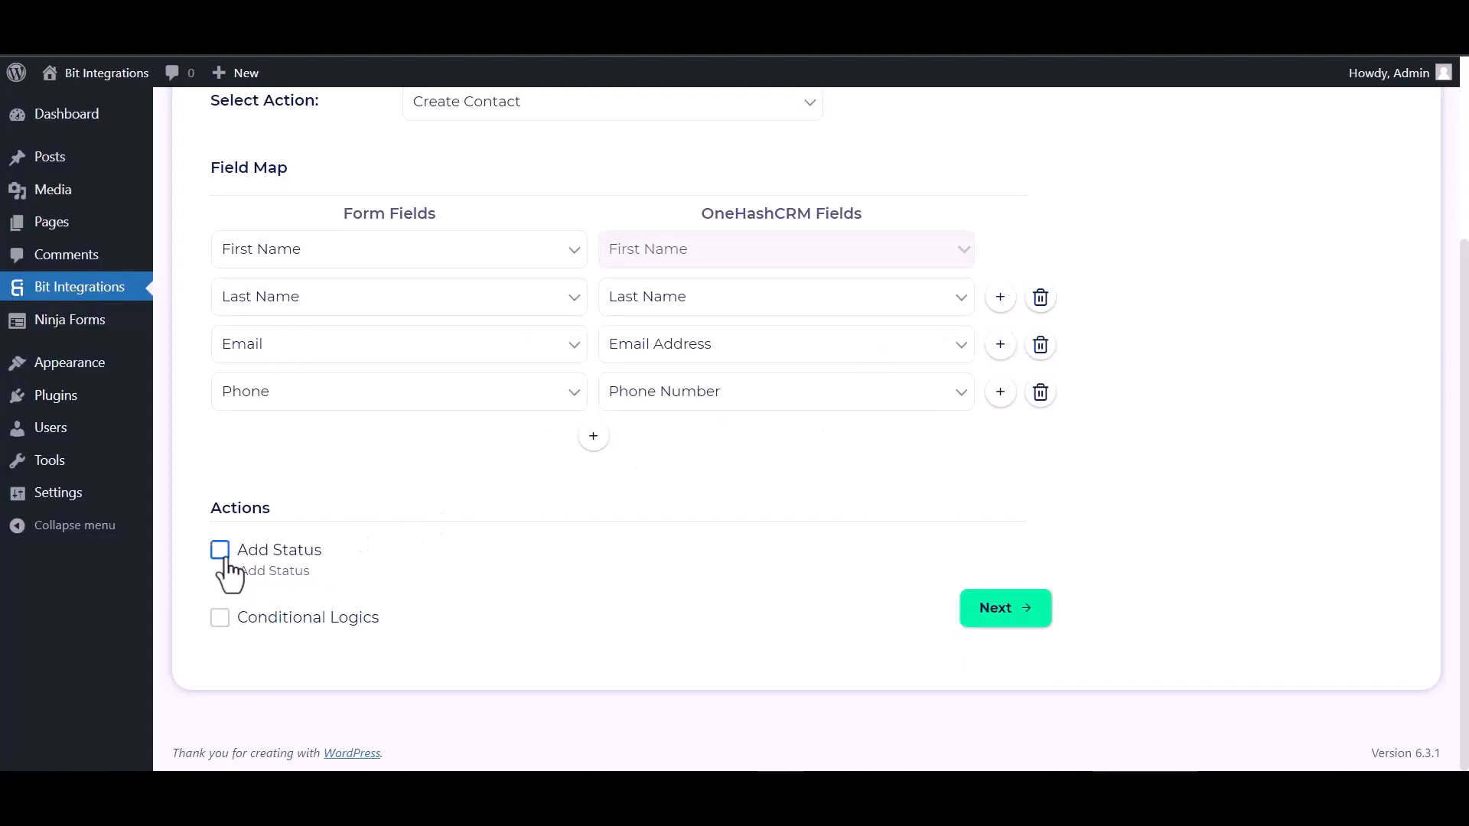
pyautogui.click(220, 617)
pyautogui.scroll(-2, 320, 585)
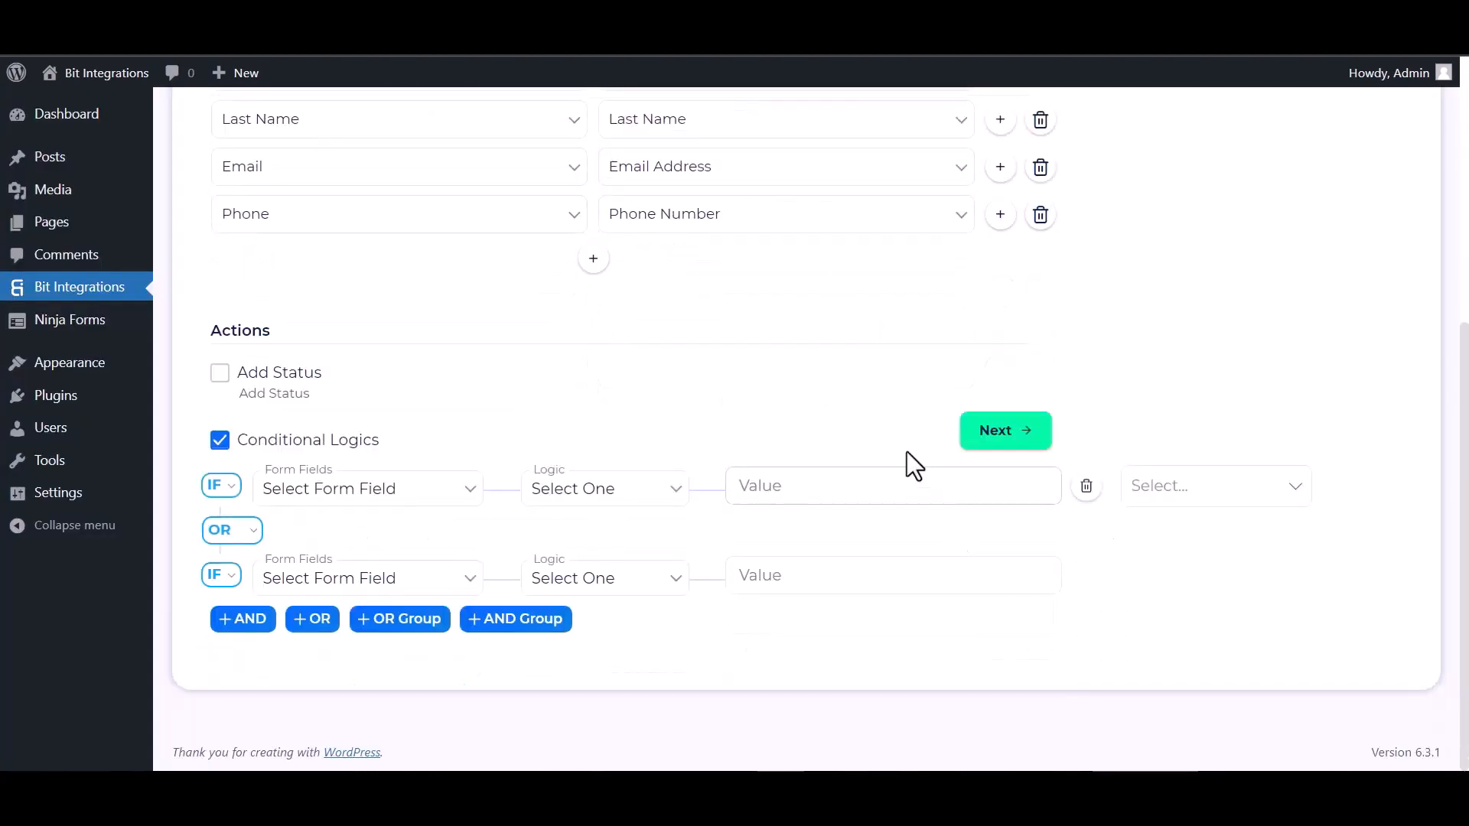
pyautogui.click(220, 441)
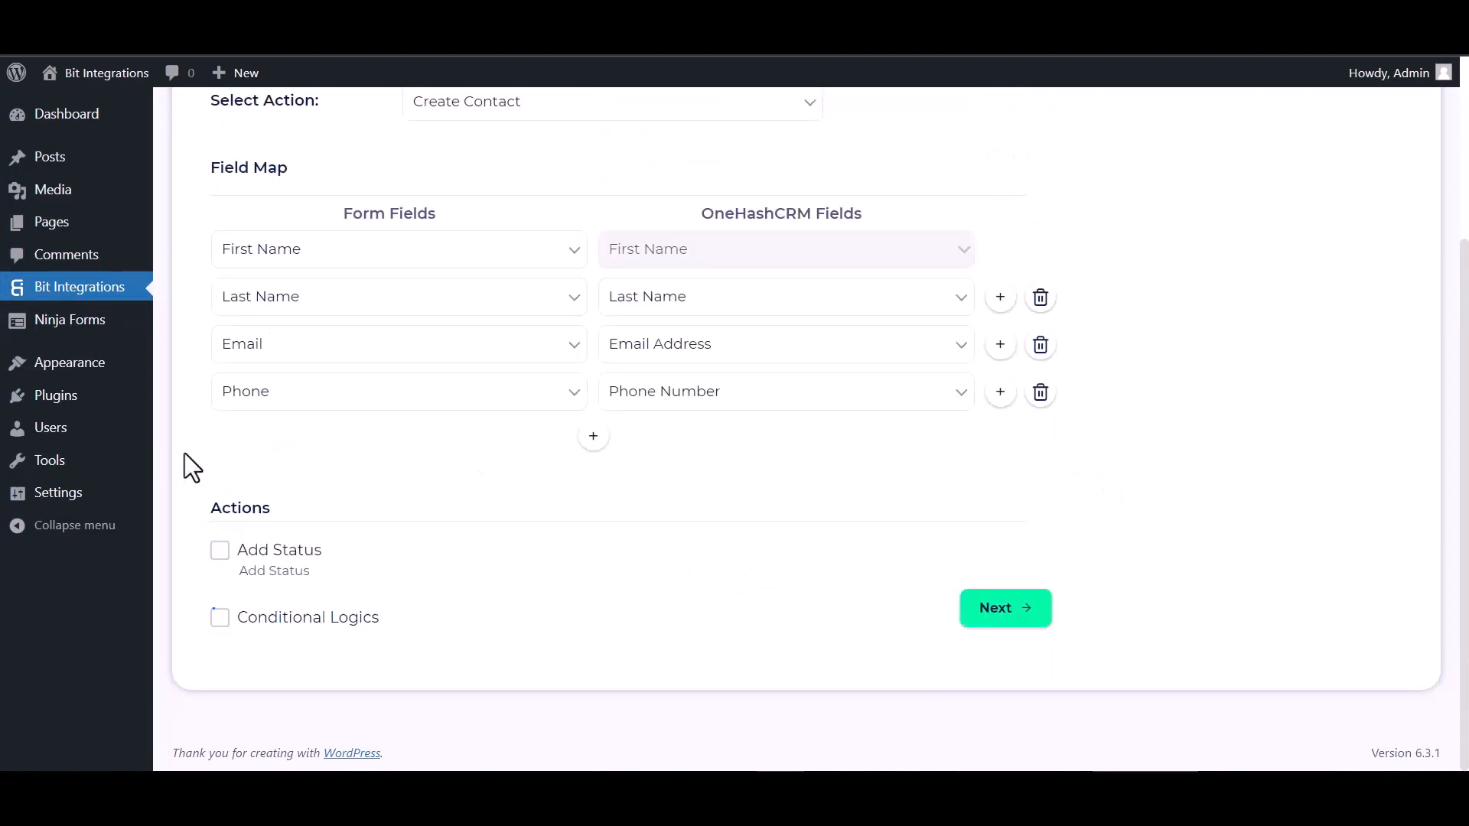
# - Go to the final step and Finish & Save the integration
pyautogui.click(1012, 610)
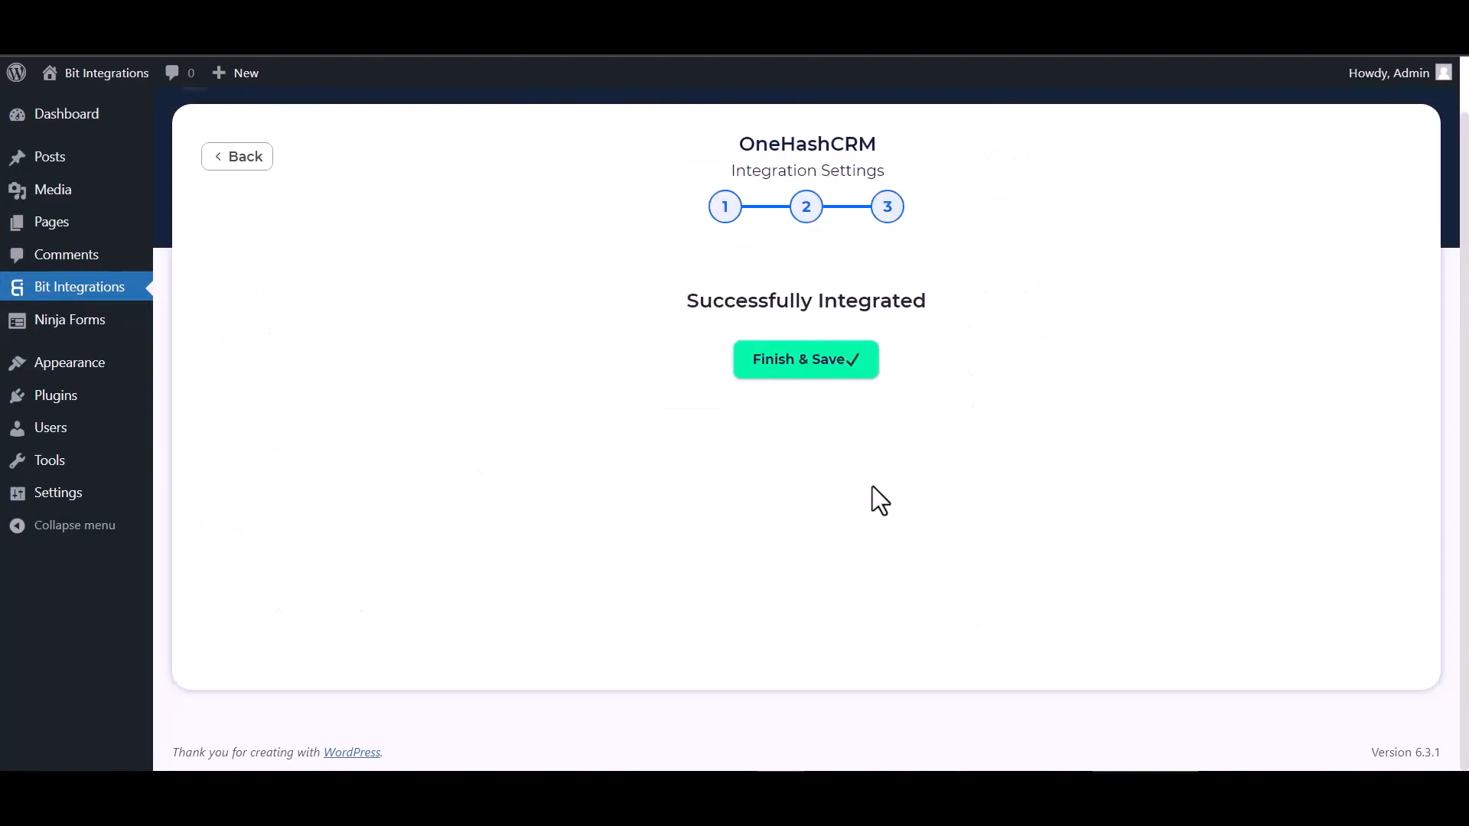
pyautogui.click(821, 378)
pyautogui.click(1431, 741)
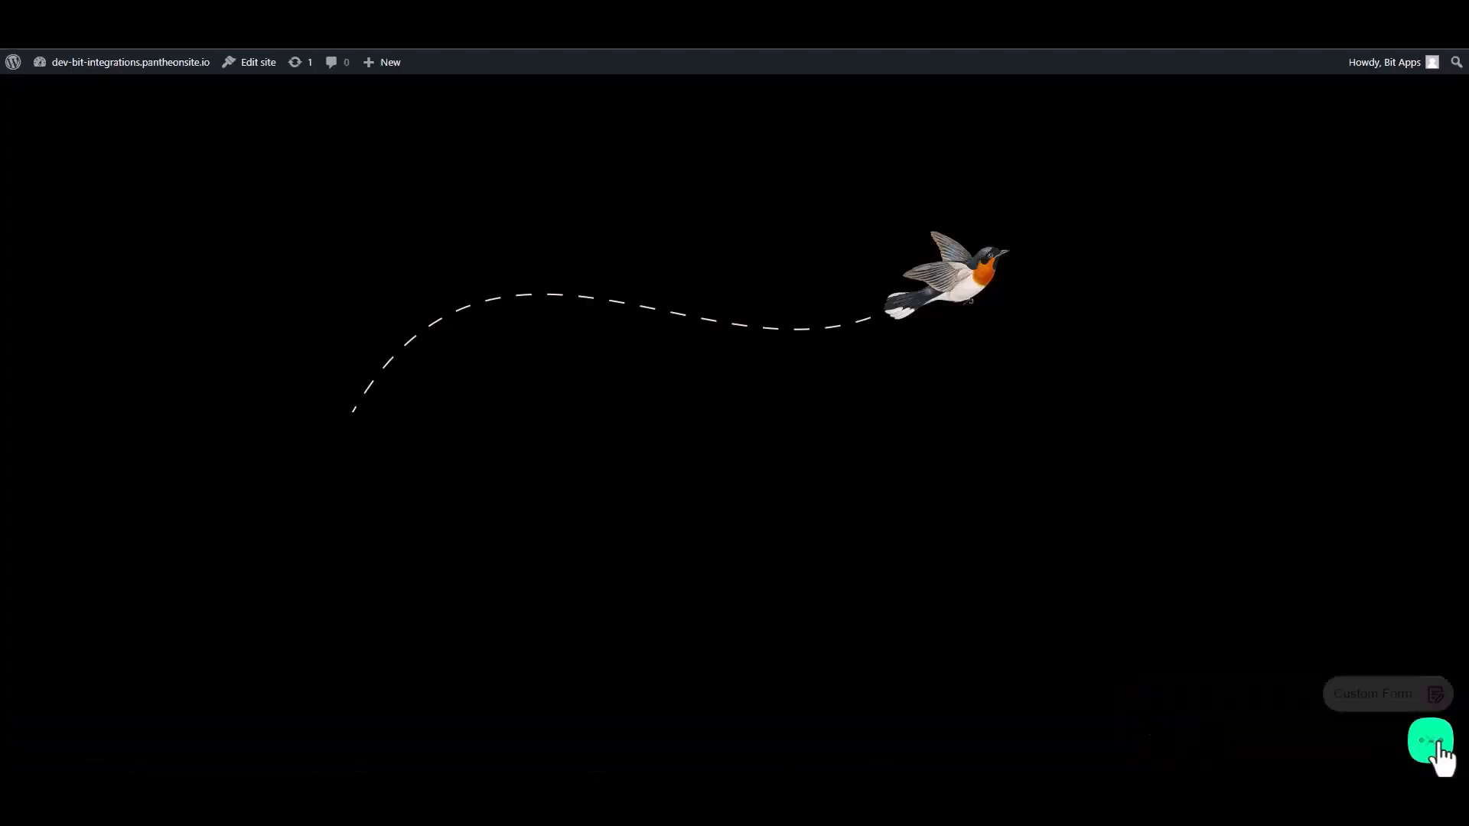
# - In the Custom Form, enter first name 'Bit' and last name 'Integration'
pyautogui.click(1397, 687)
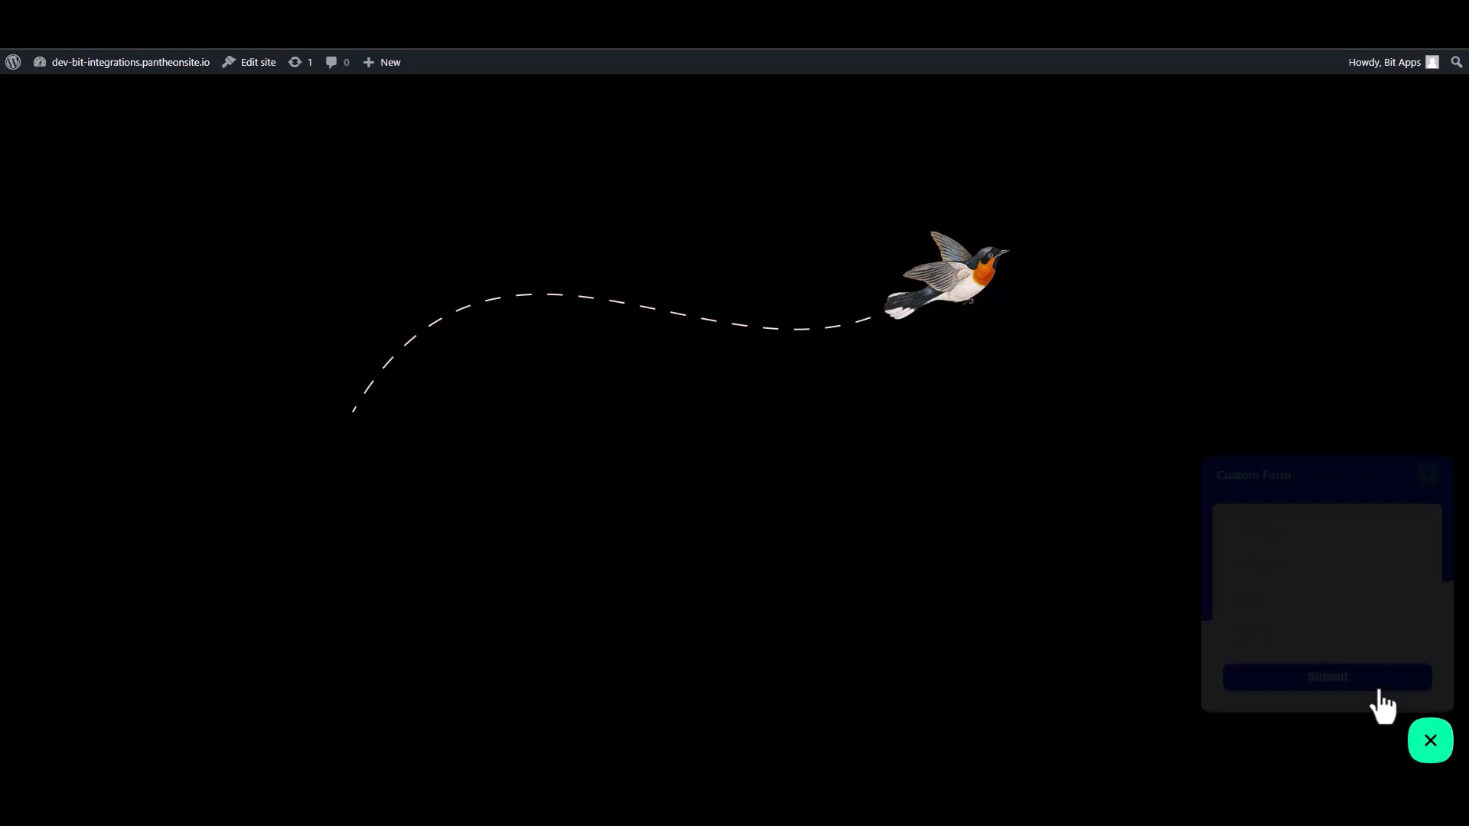
pyautogui.click(1301, 523)
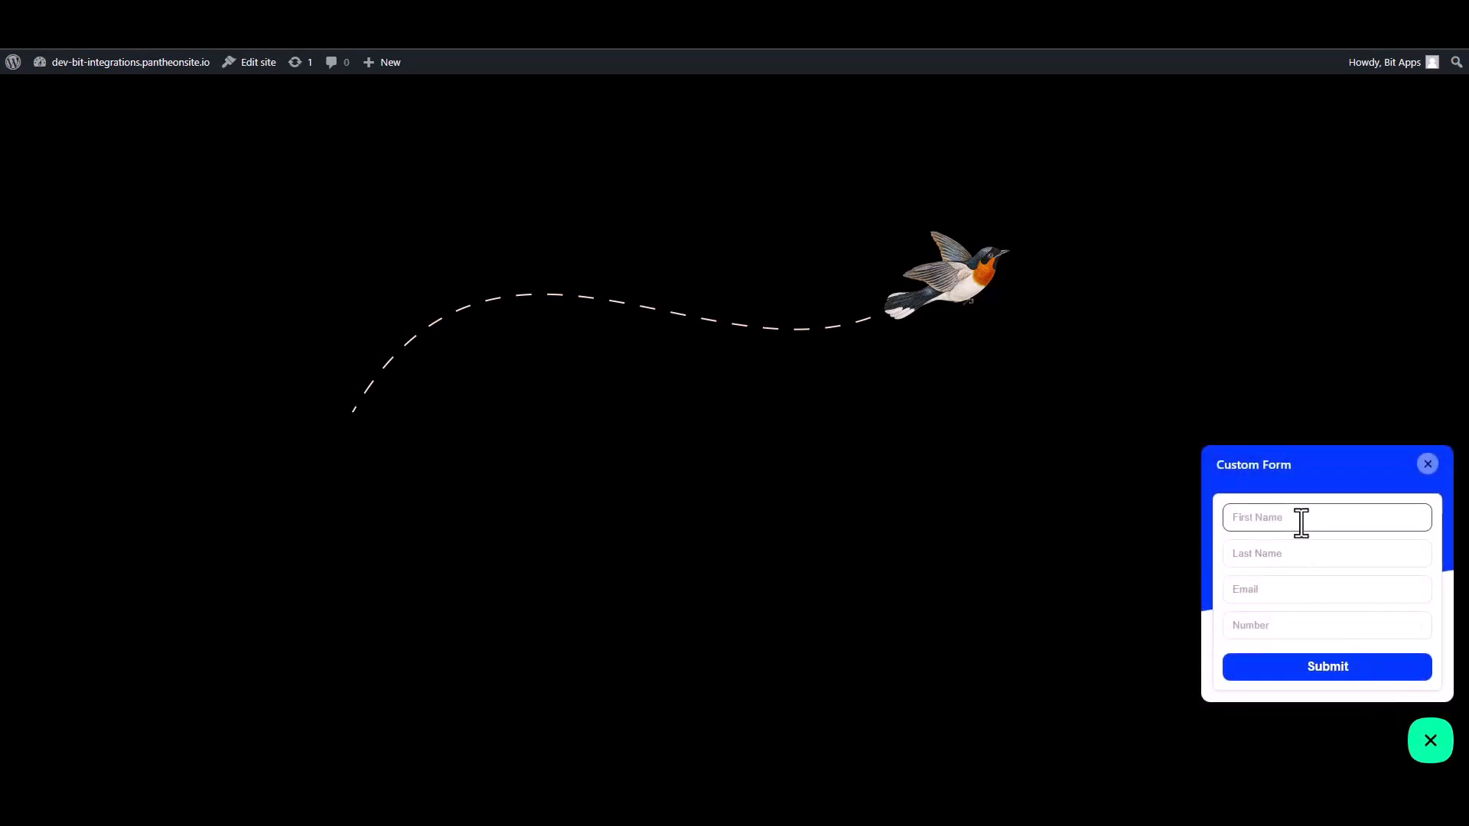
pyautogui.write('Bit')
pyautogui.click(1291, 556)
pyautogui.write('In')
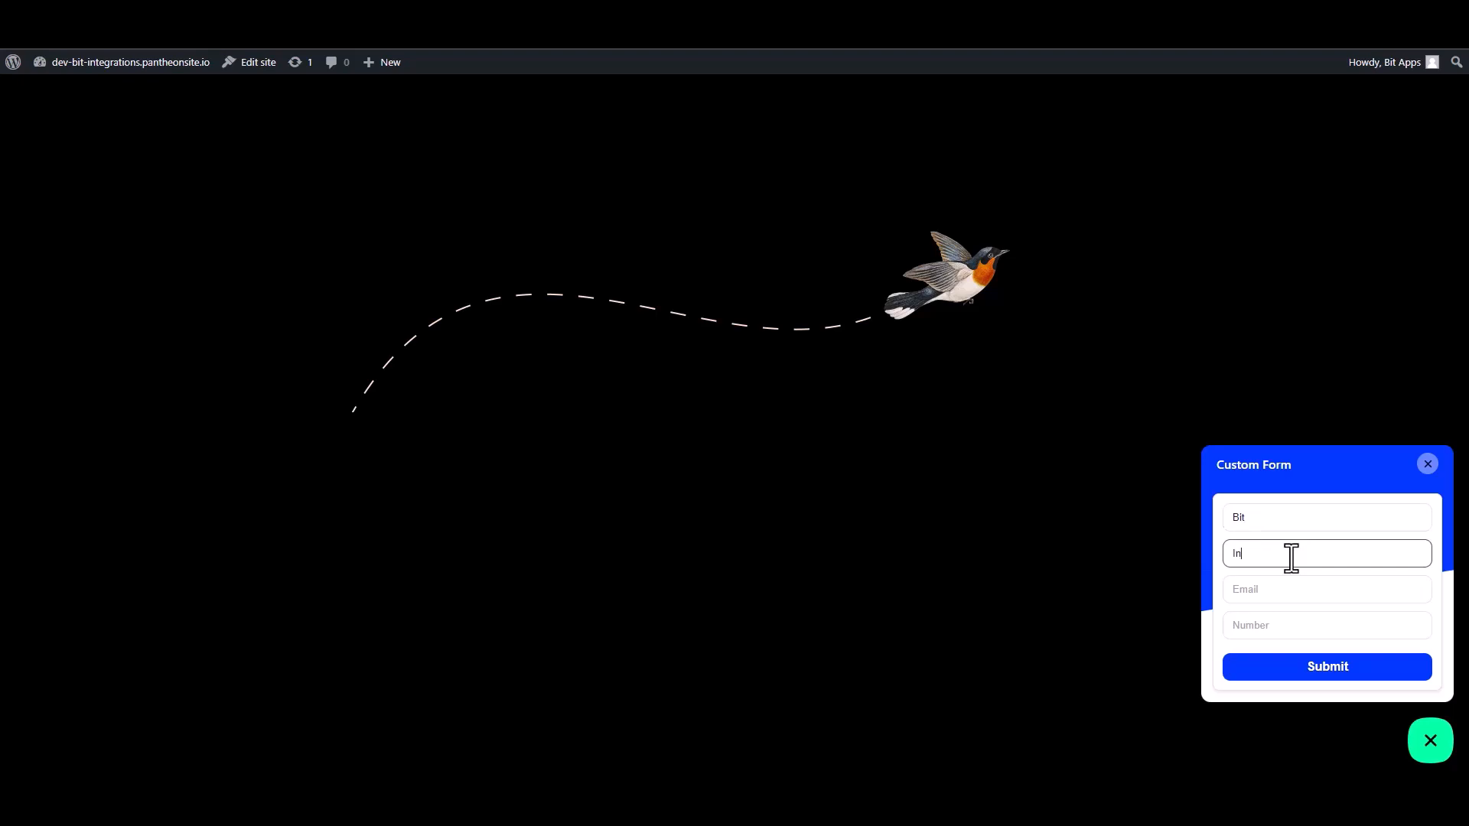
pyautogui.write('tegrationa')
pyautogui.press('BackSpace')
# - Fill in a support e-mail address and a test phone number, then submit
pyautogui.click(1396, 591)
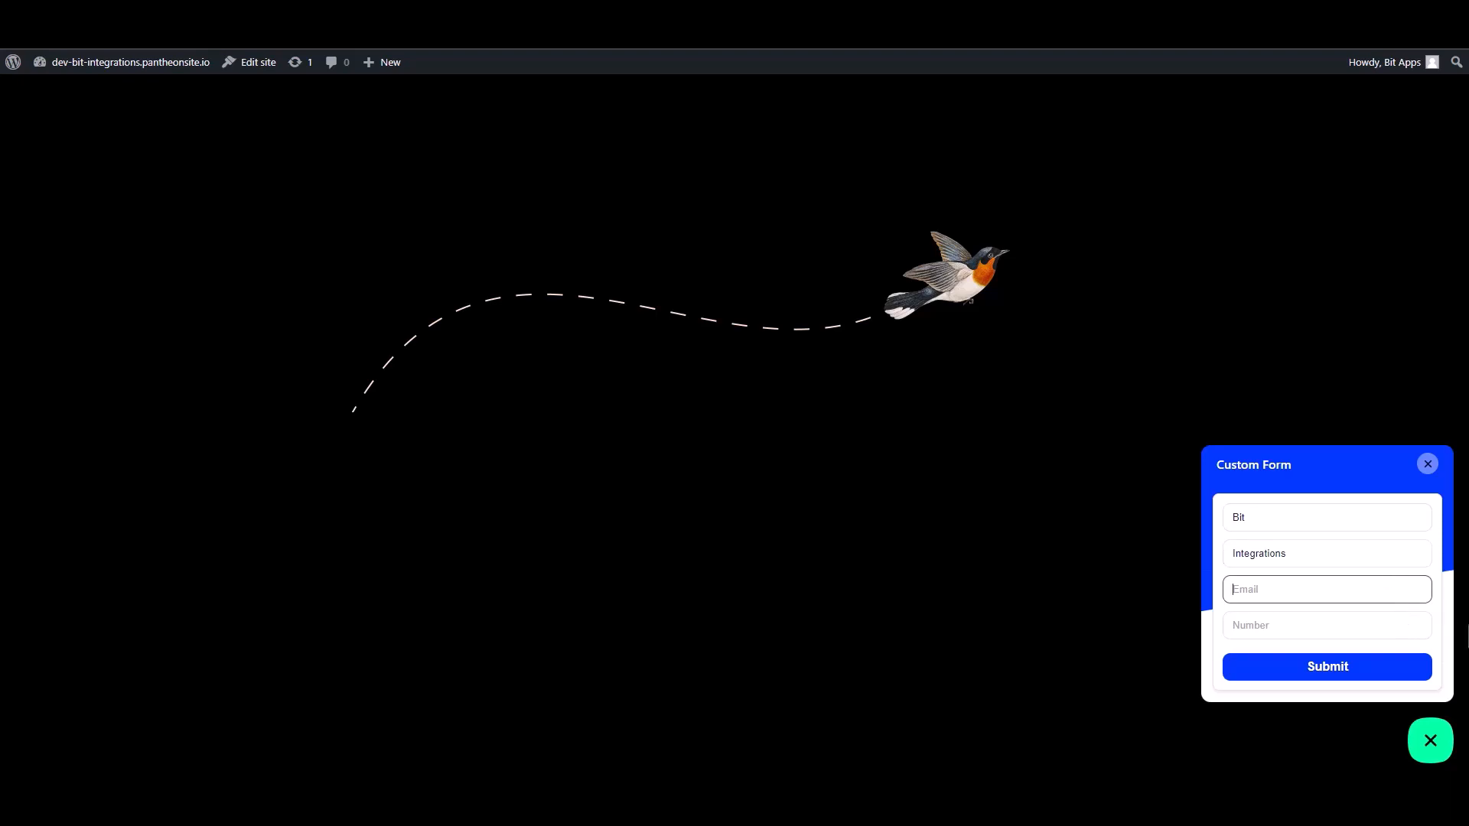
pyautogui.click(1422, 628)
pyautogui.write('444')
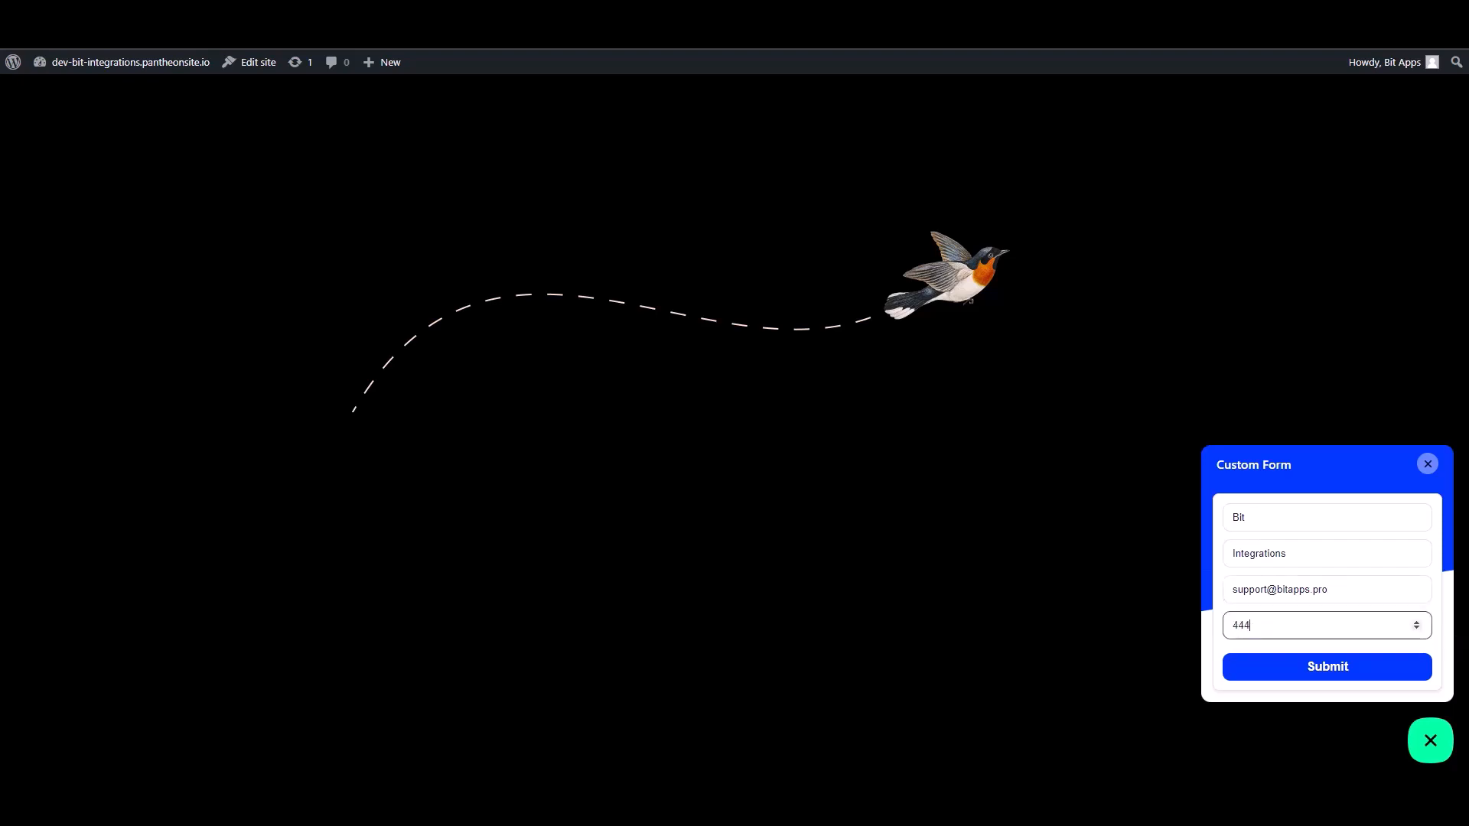
pyautogui.write('555666')
pyautogui.click(1384, 671)
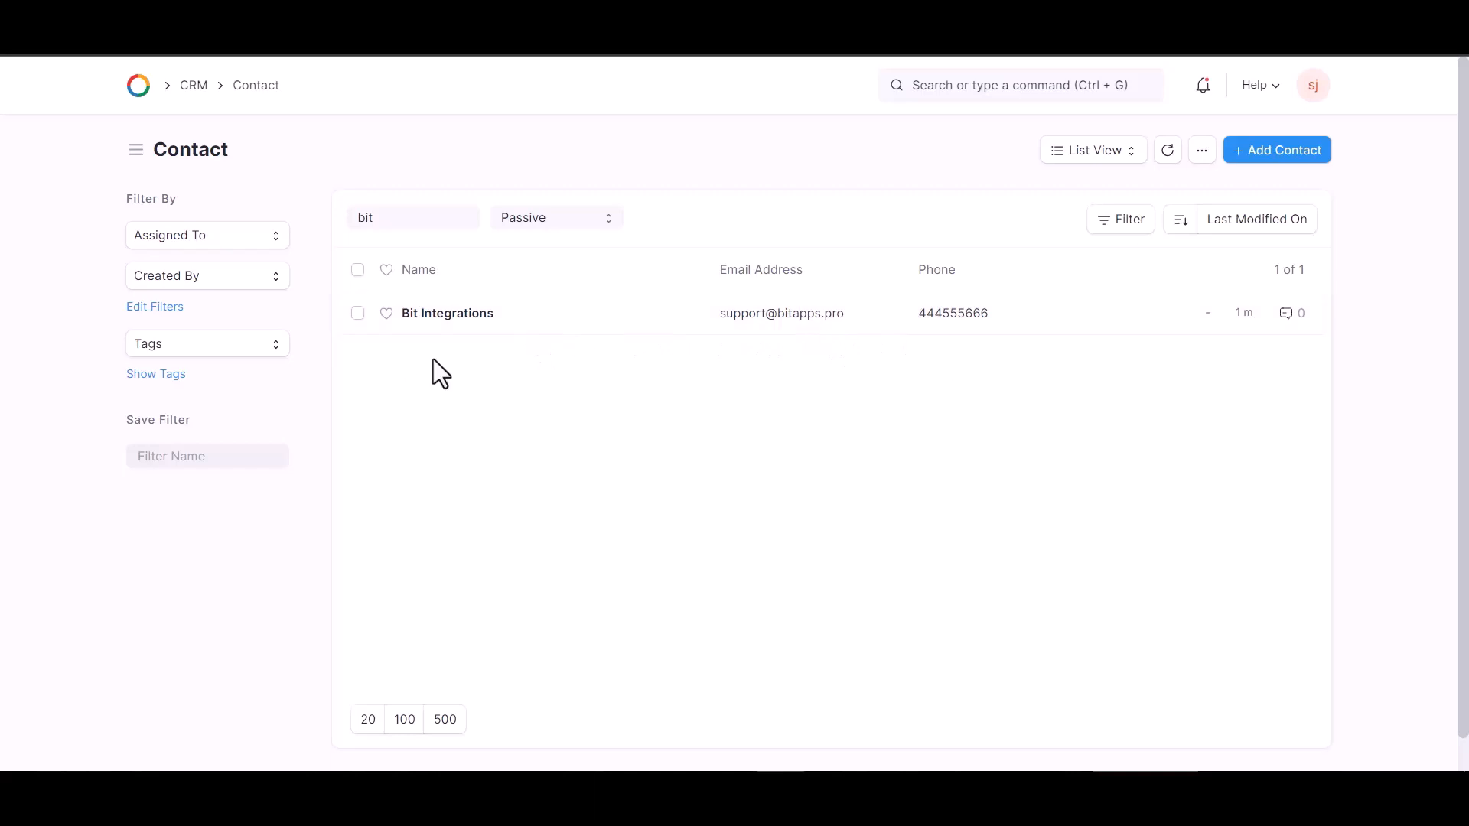
# - Open the Bit Integrations contact record from the 'bit'-filtered Contact list
pyautogui.click(612, 330)
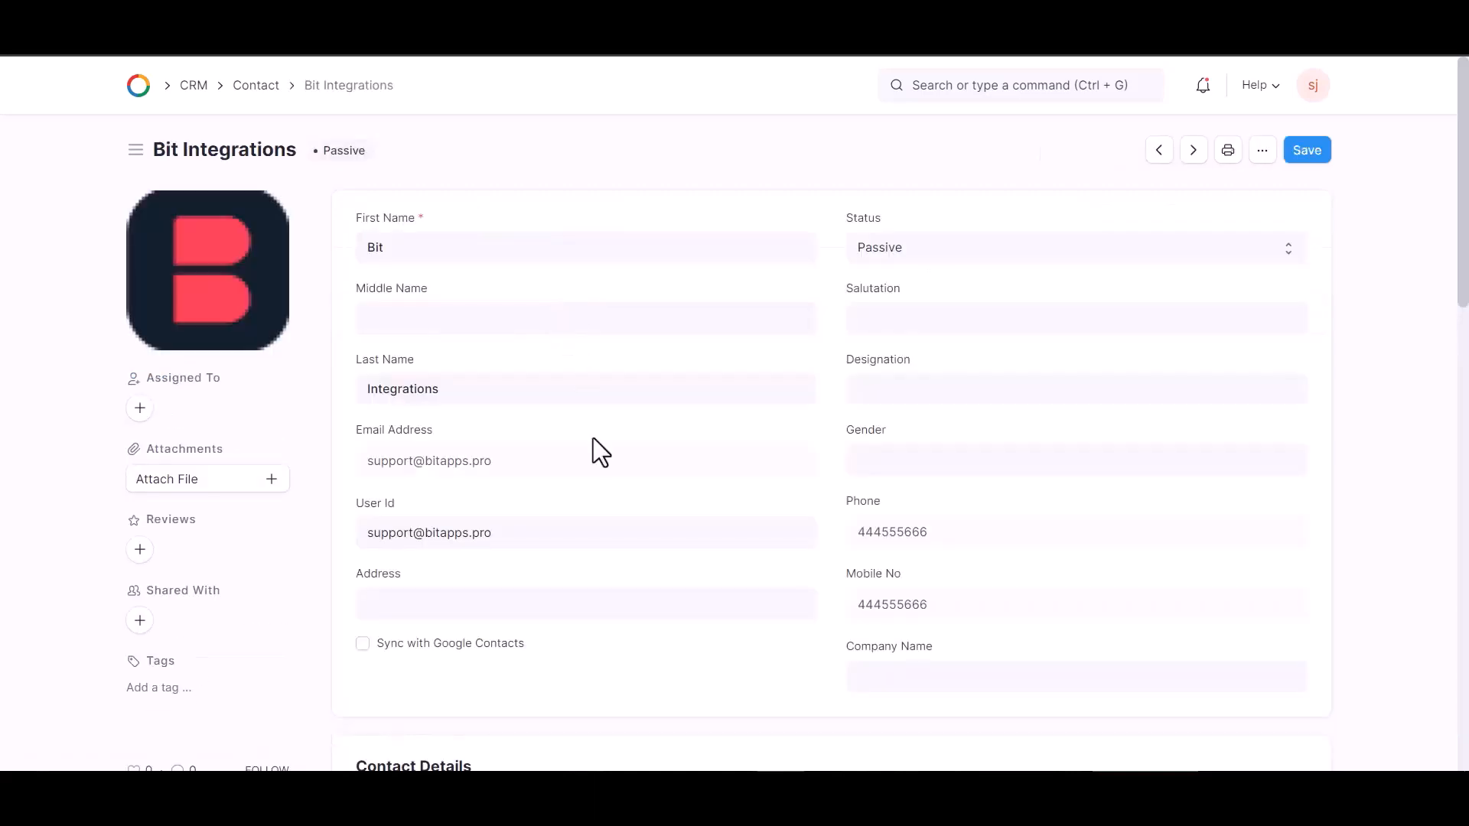